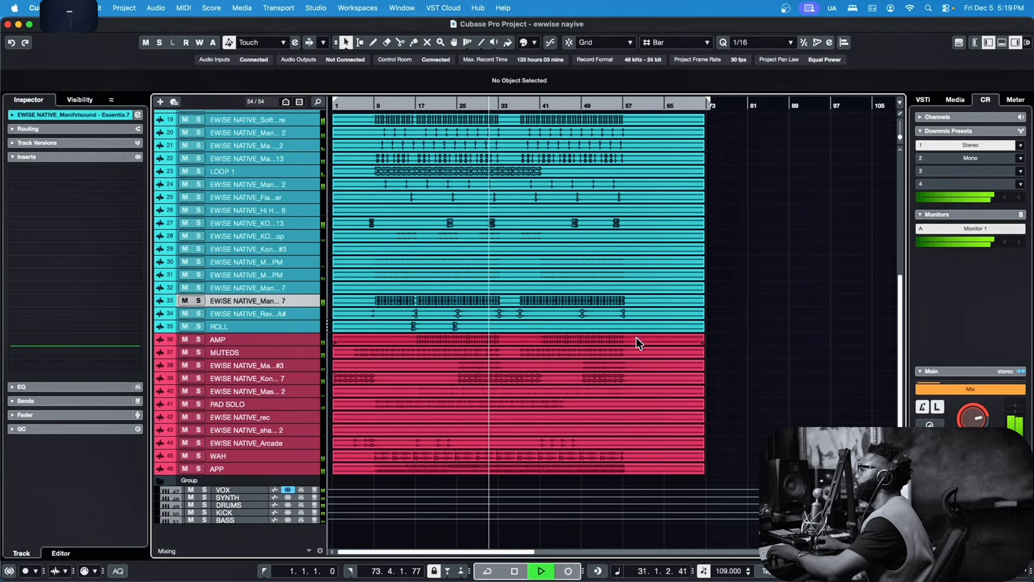
Stop playback and set the VOX group channel's volume to -3 dB
key(space)
click(243, 490)
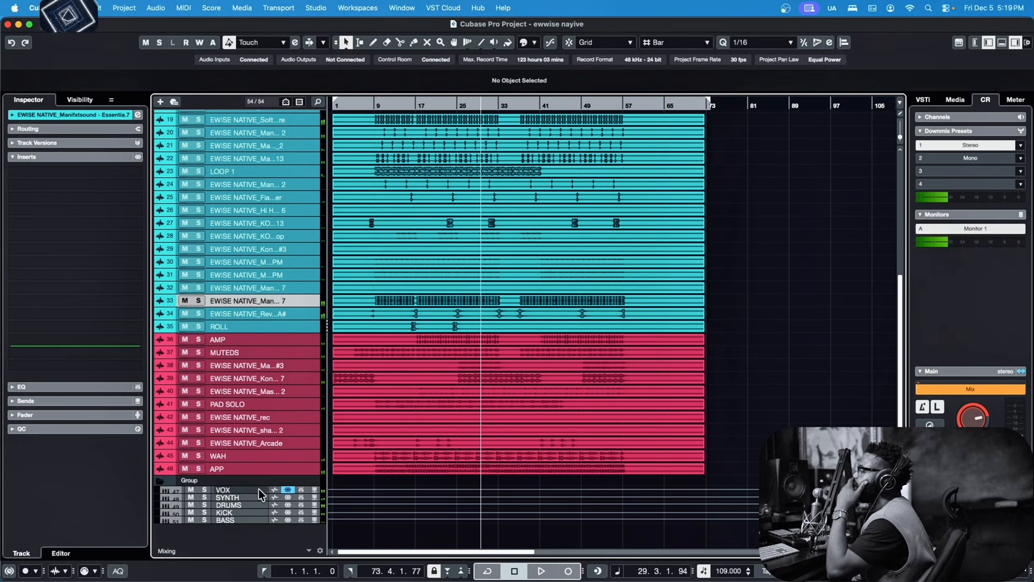
click(121, 114)
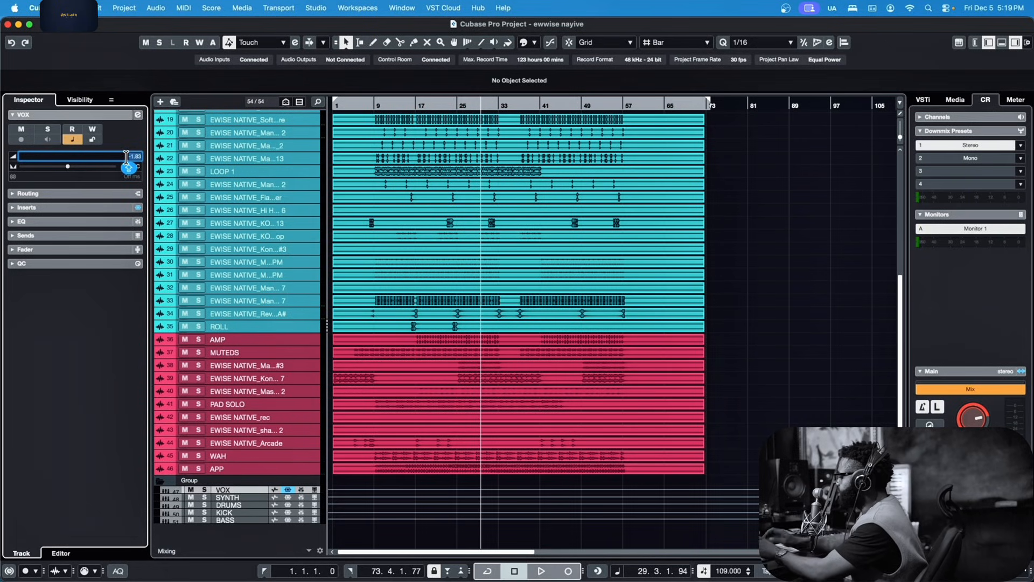
text(-3)
key(Return)
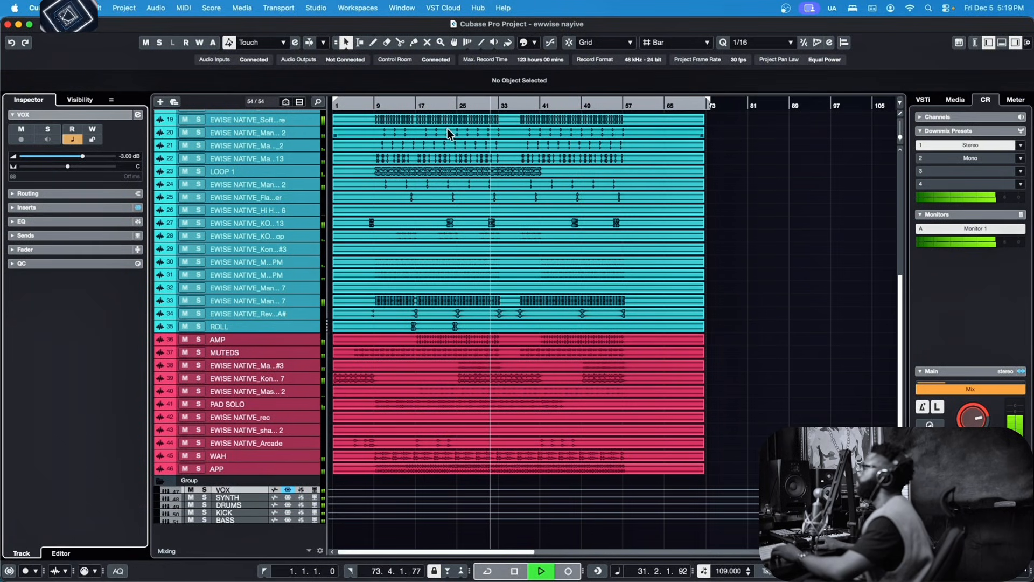
Audition the mix from bar 17 and enlarge the track heights in the project
click(418, 105)
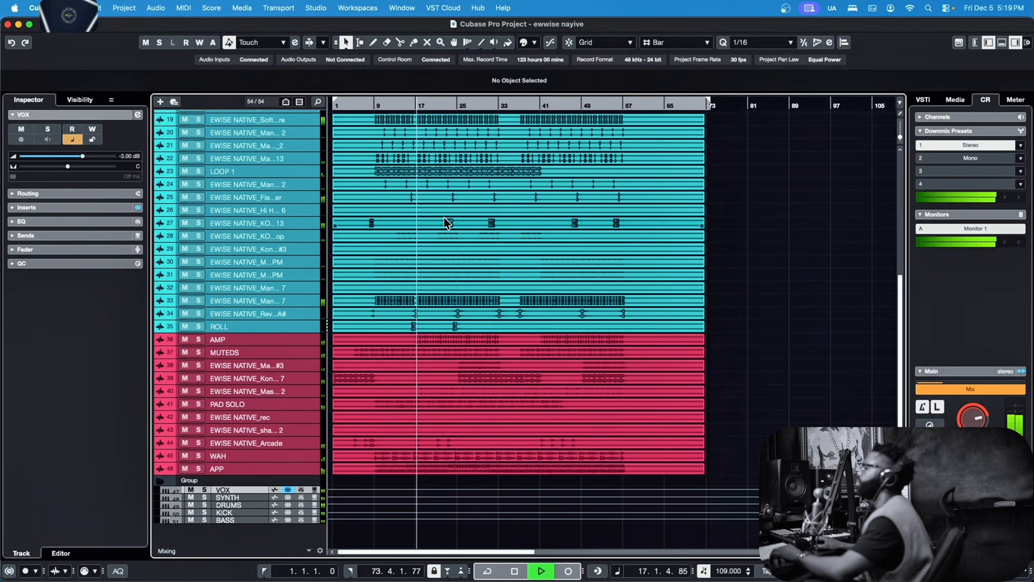
key(space)
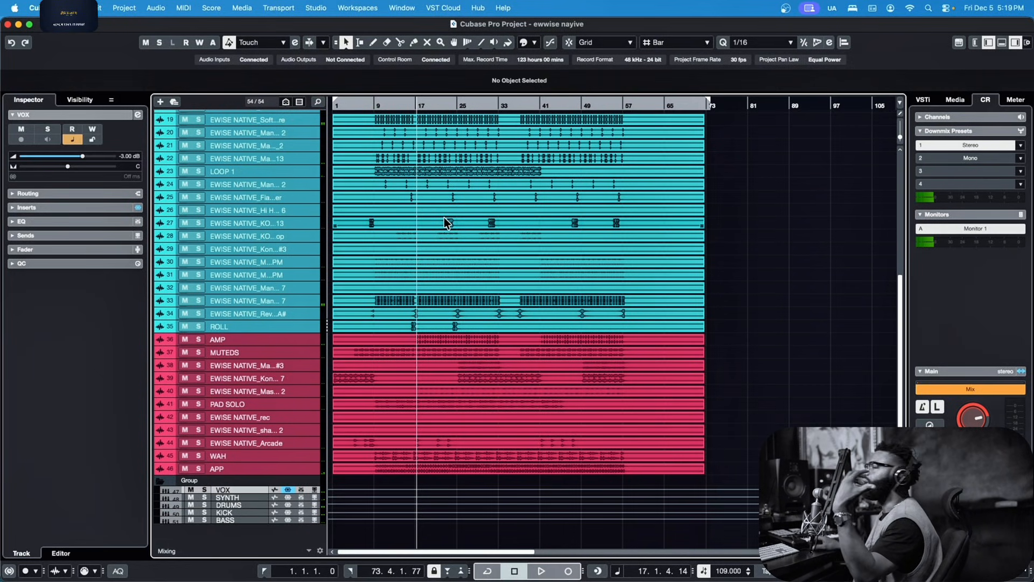
key(shift+h)
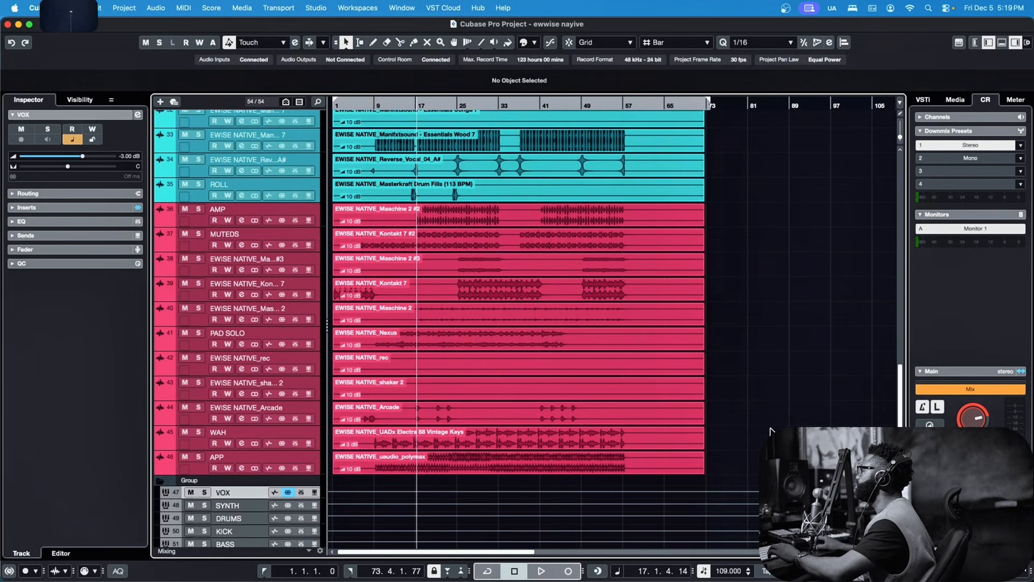
key(space)
scroll(756, 422, down, 1)
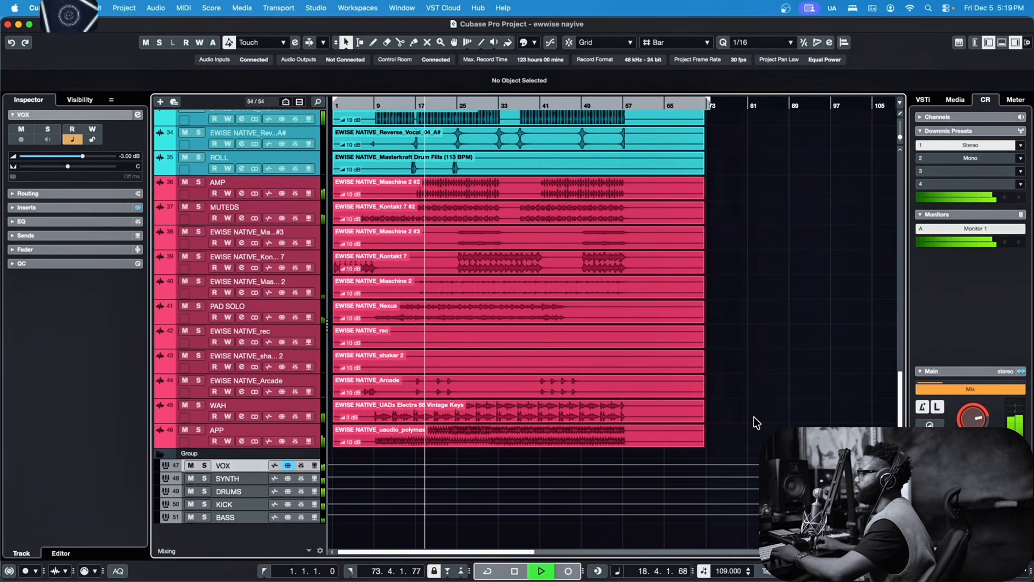
key(space)
Select the KICK group channel and play back the mix from bar 17
click(248, 500)
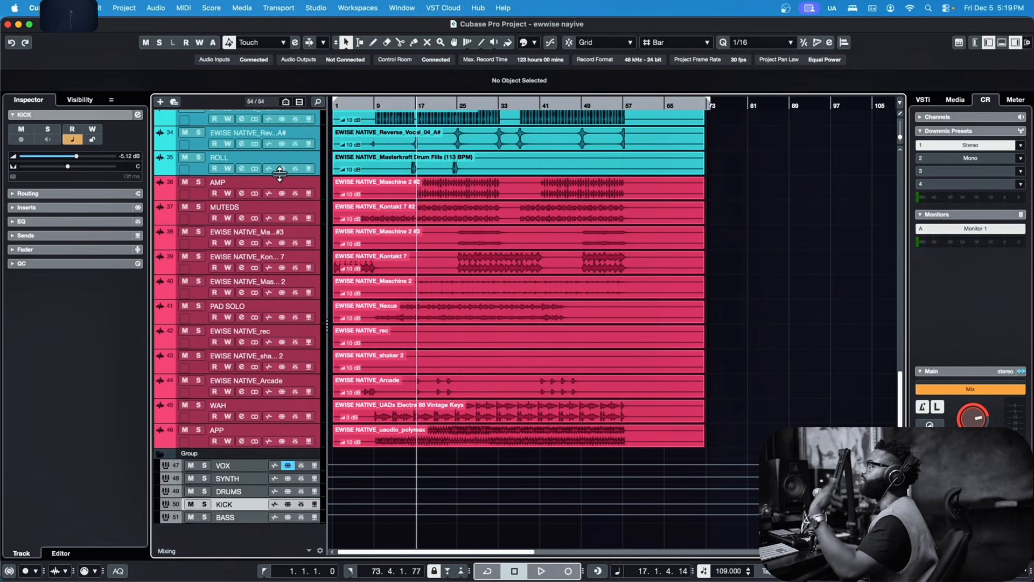
key(space)
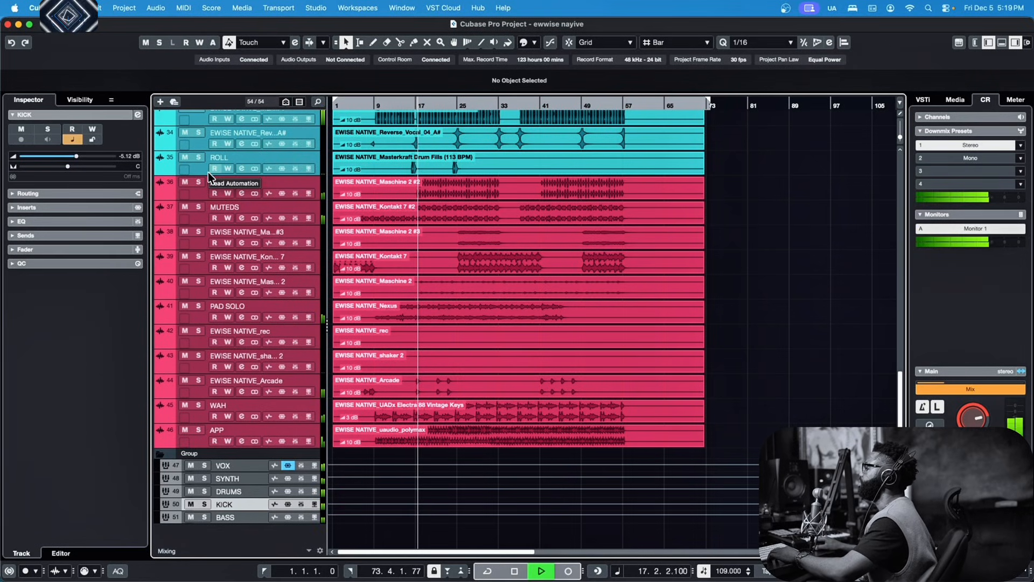
click(138, 115)
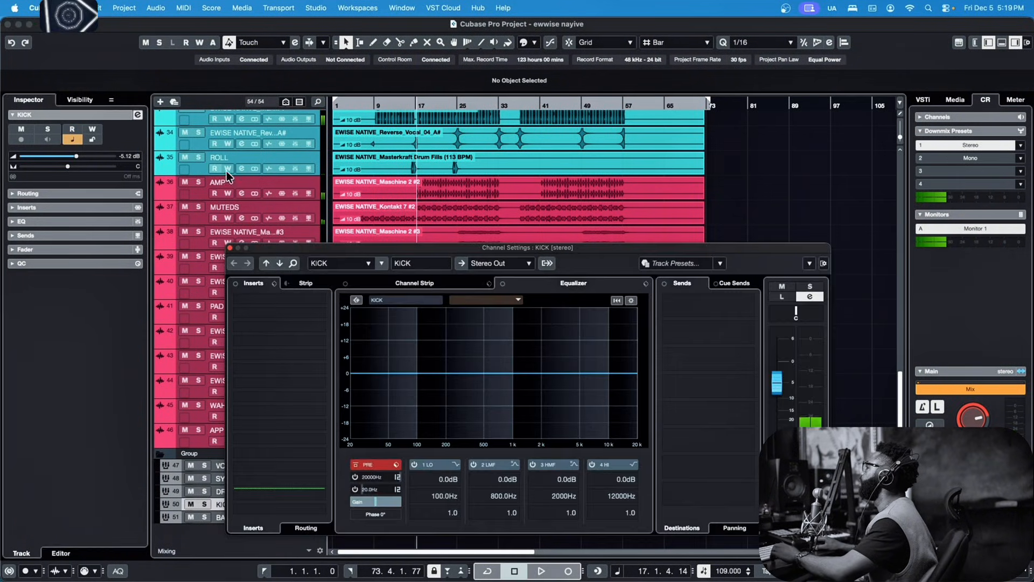
click(230, 247)
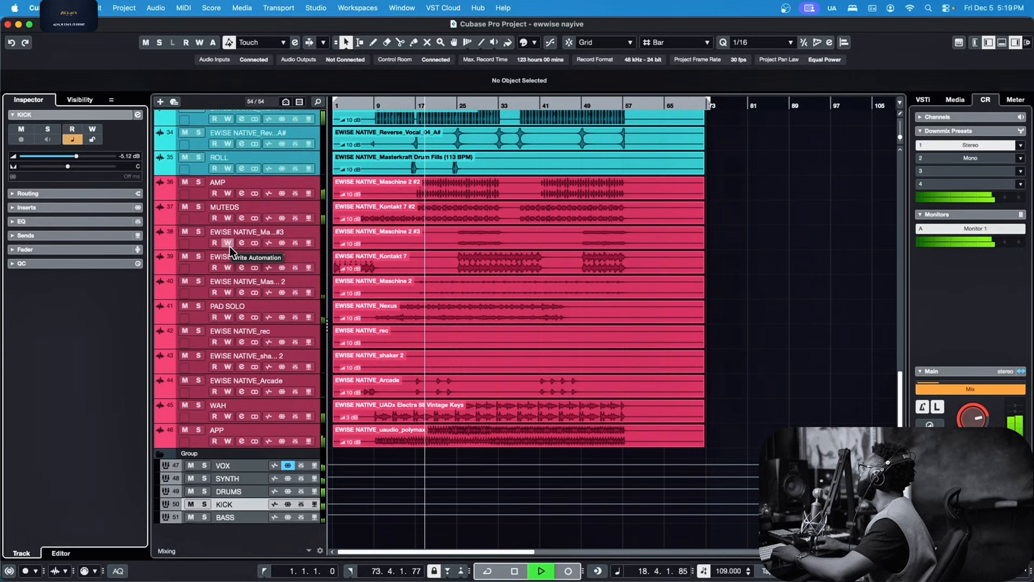
key(space)
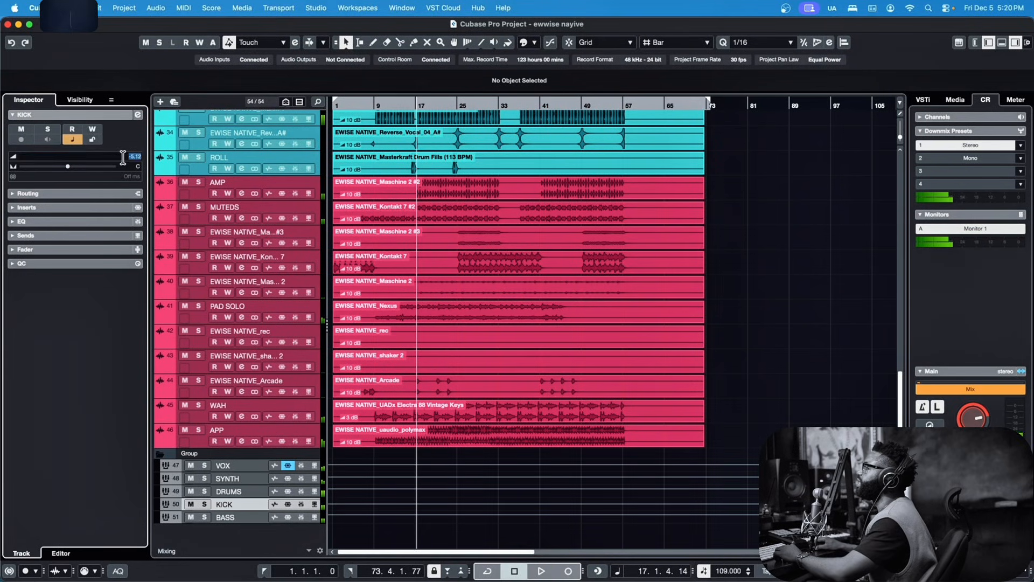
Set the KICK group channel's volume to -3 dB and audition the mix
double_click(123, 157)
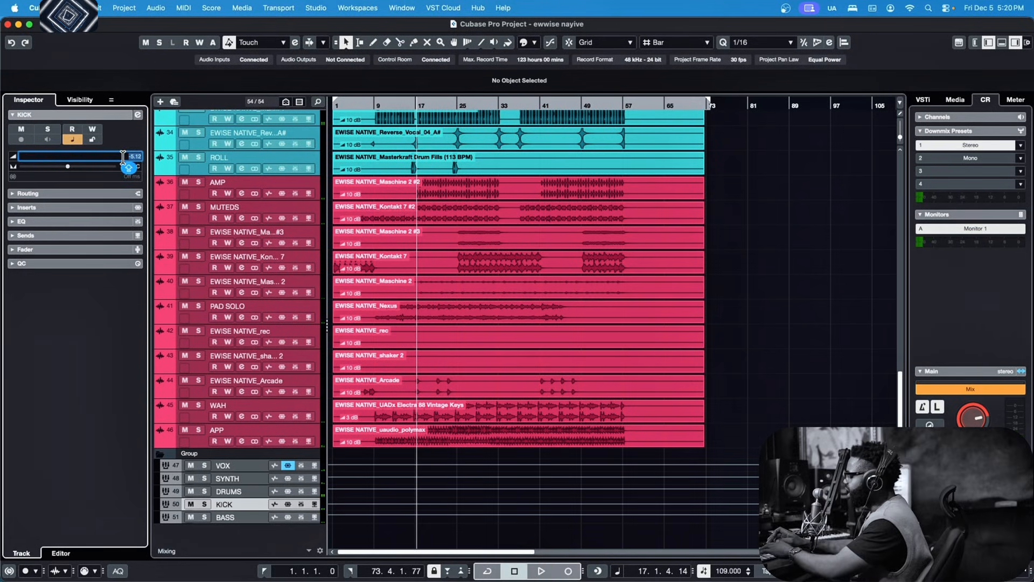
key(BackSpace)
text(-3)
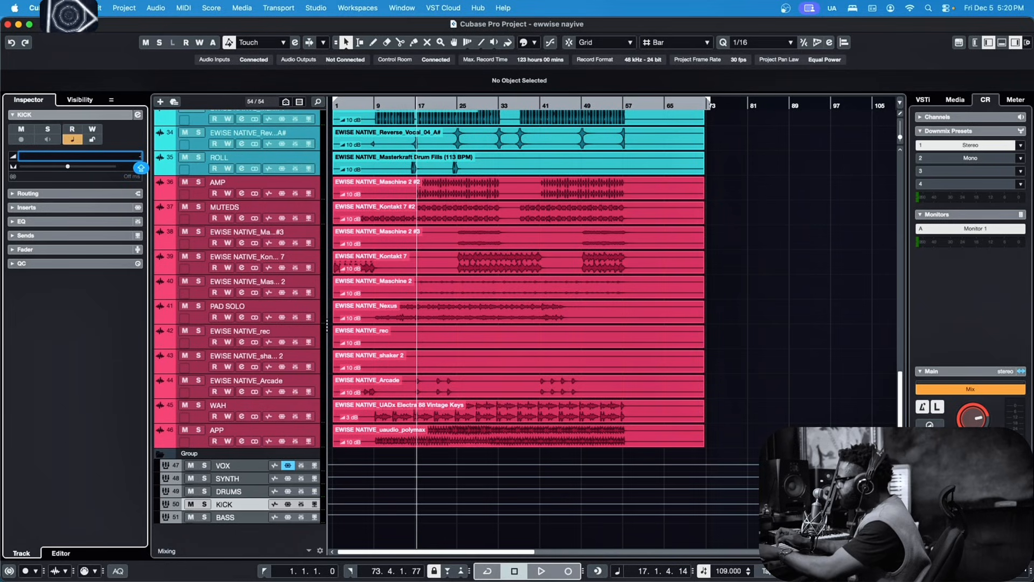
key(Return)
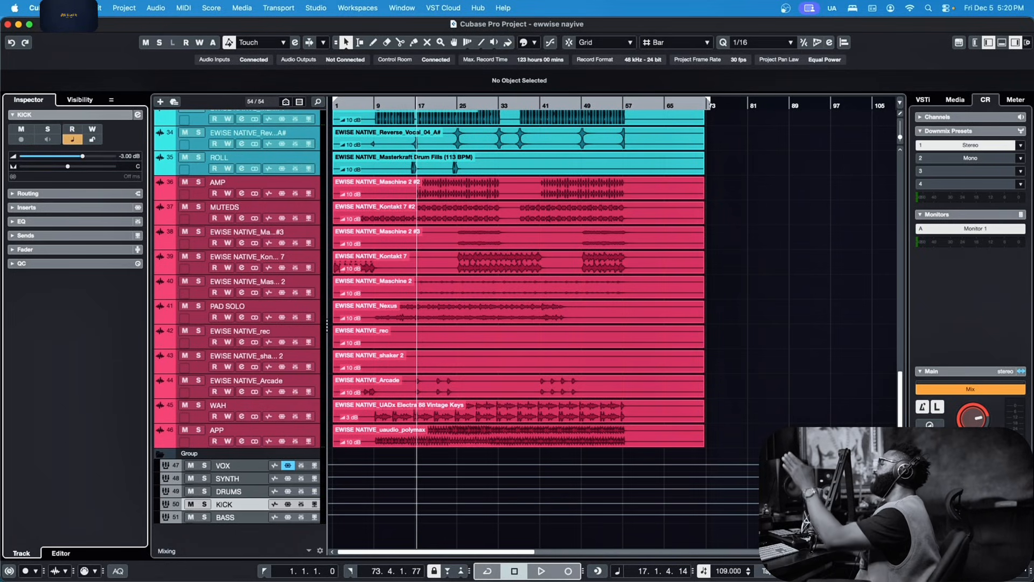
key(space)
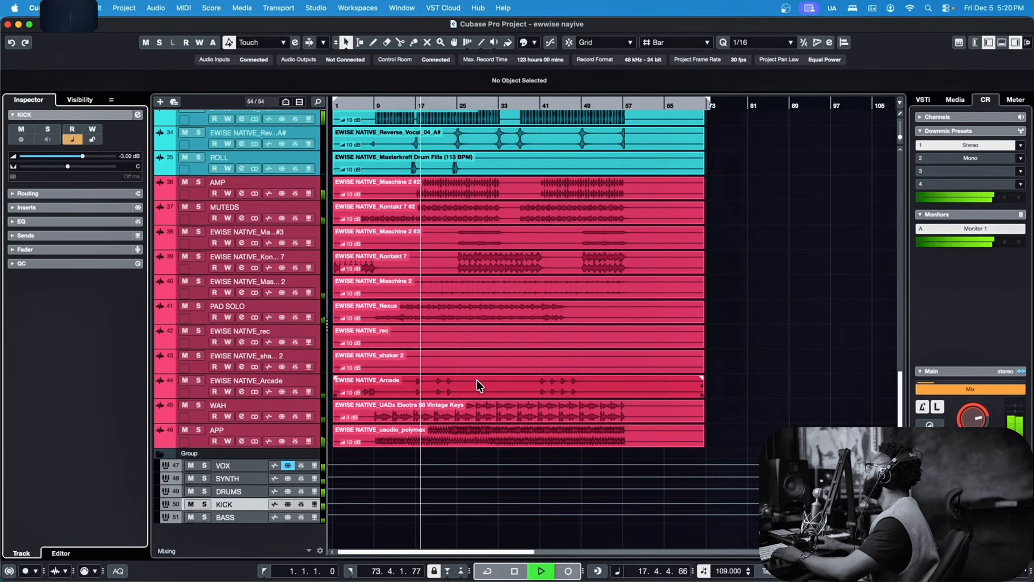
key(space)
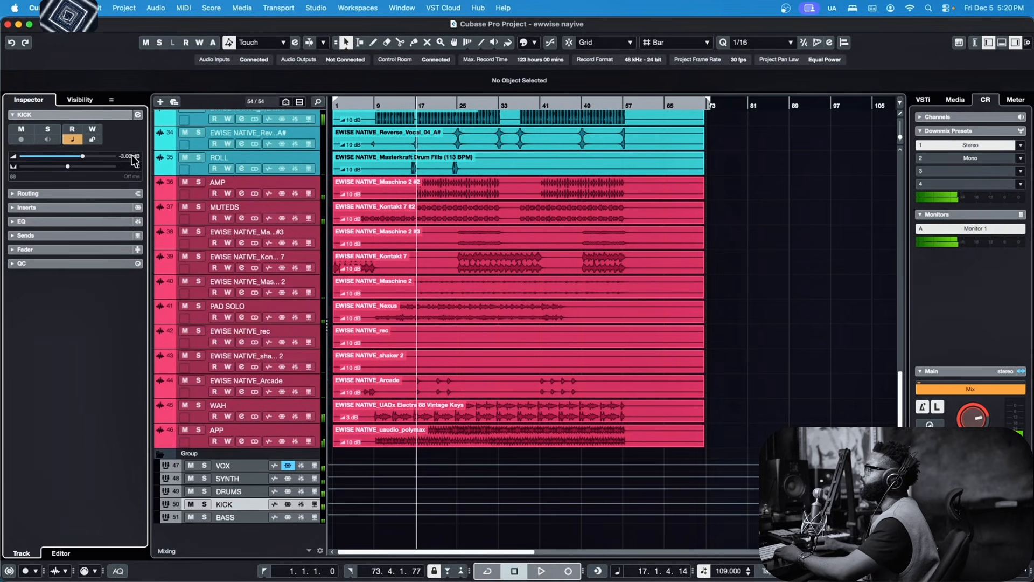
Set the KICK group channel's volume to -4 dB and check the balance in playback
double_click(137, 158)
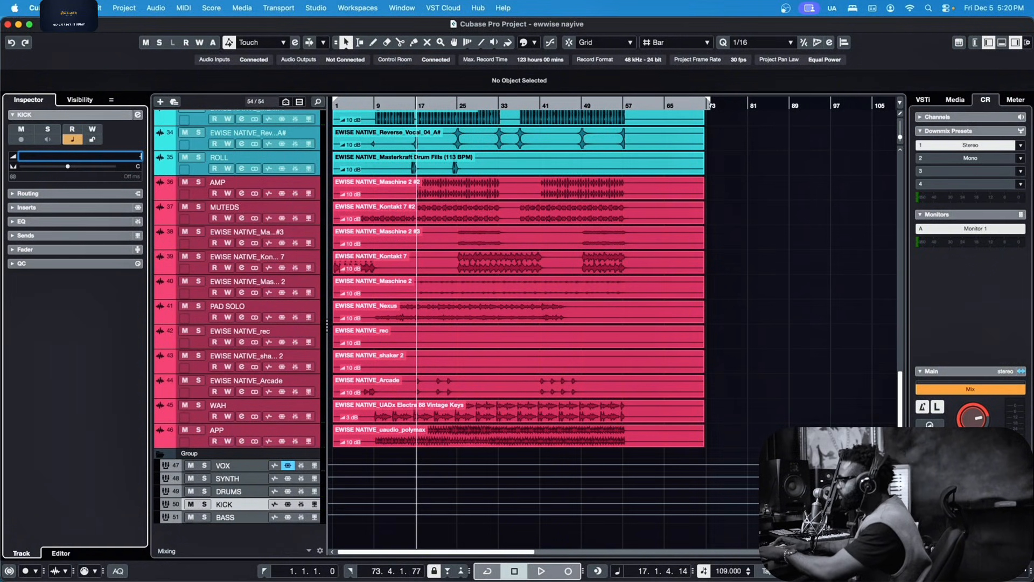
text(-4)
key(Return)
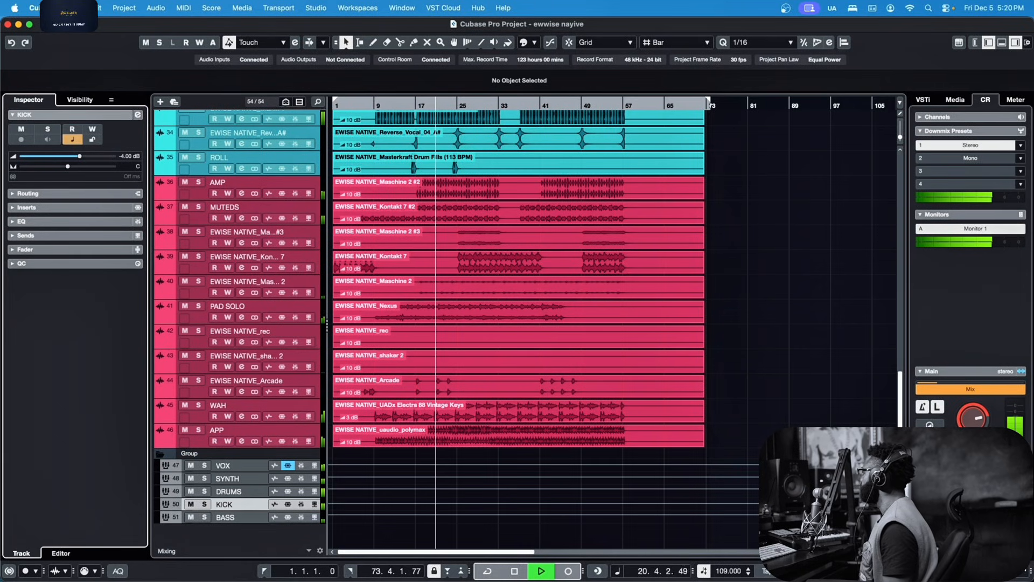
key(space)
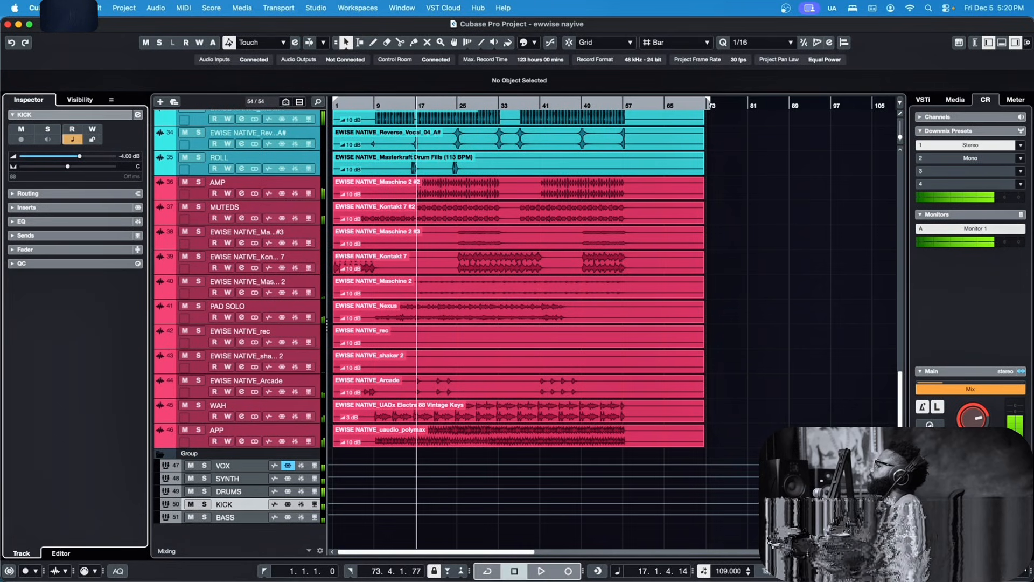
Insert the FabFilter Pro-Q 4 equalizer on the SYNTH group channel and reposition its window
click(241, 478)
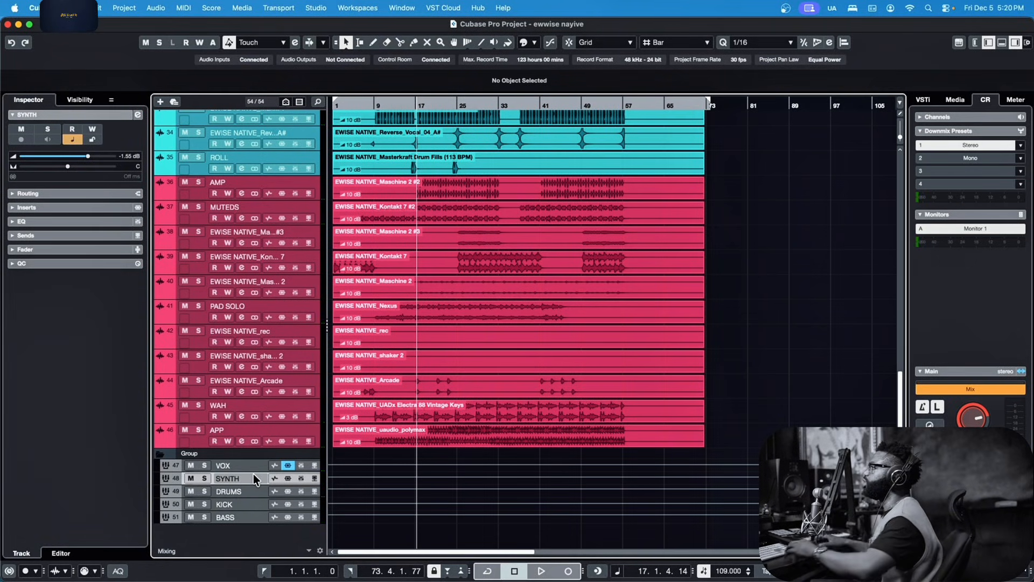
click(83, 221)
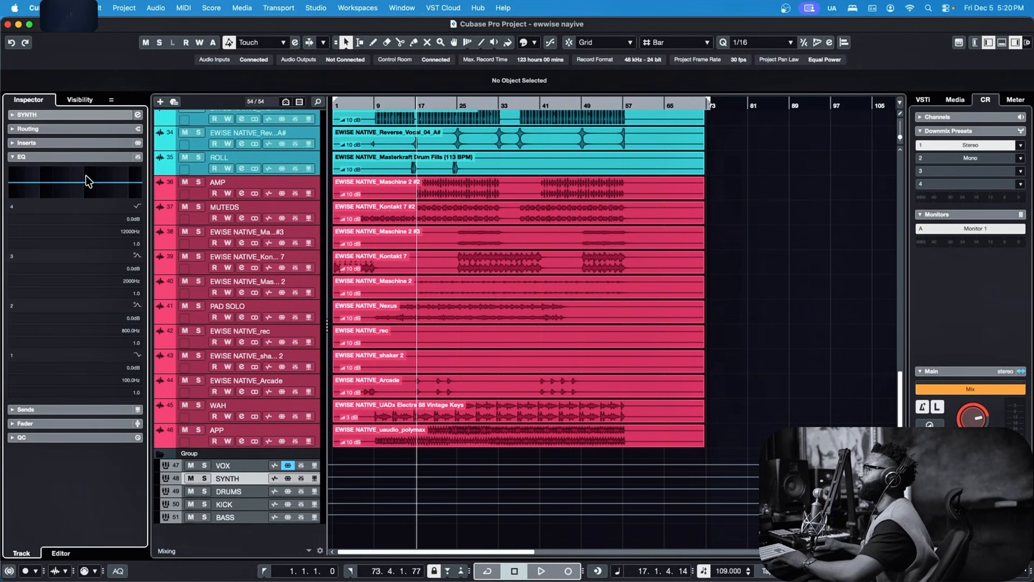
click(80, 142)
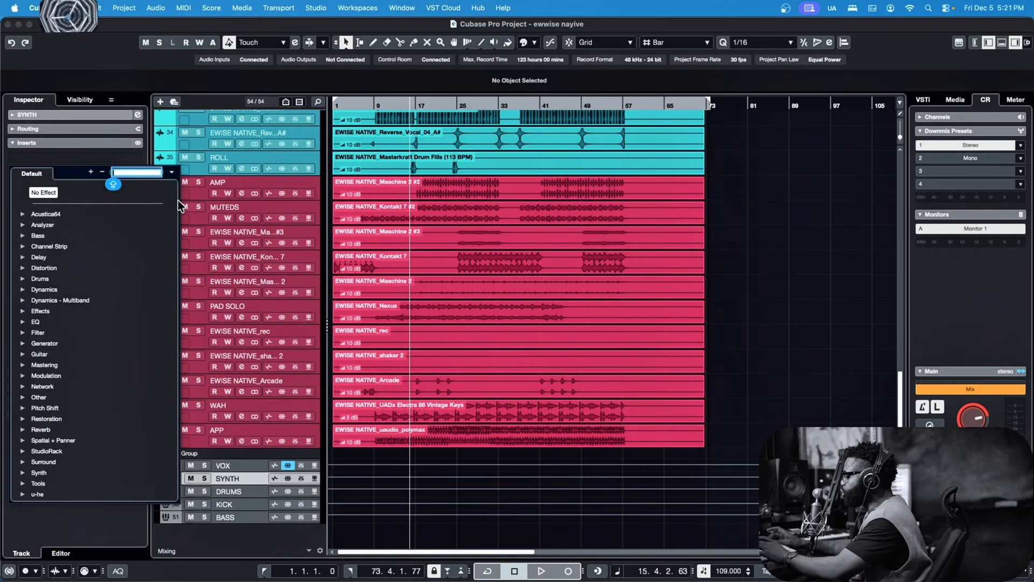
text(PRO)
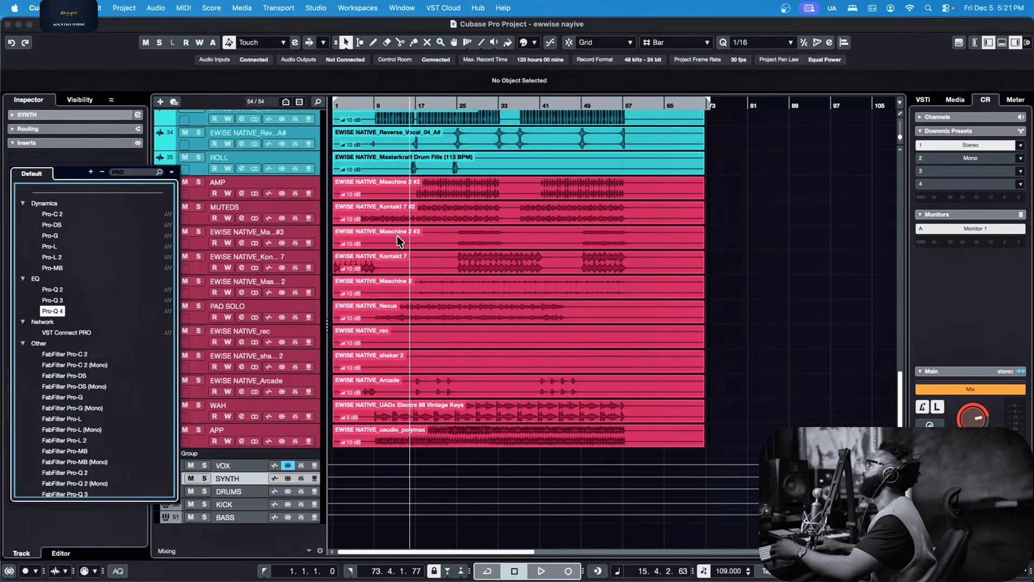
click(53, 311)
drag(478, 196, 453, 165)
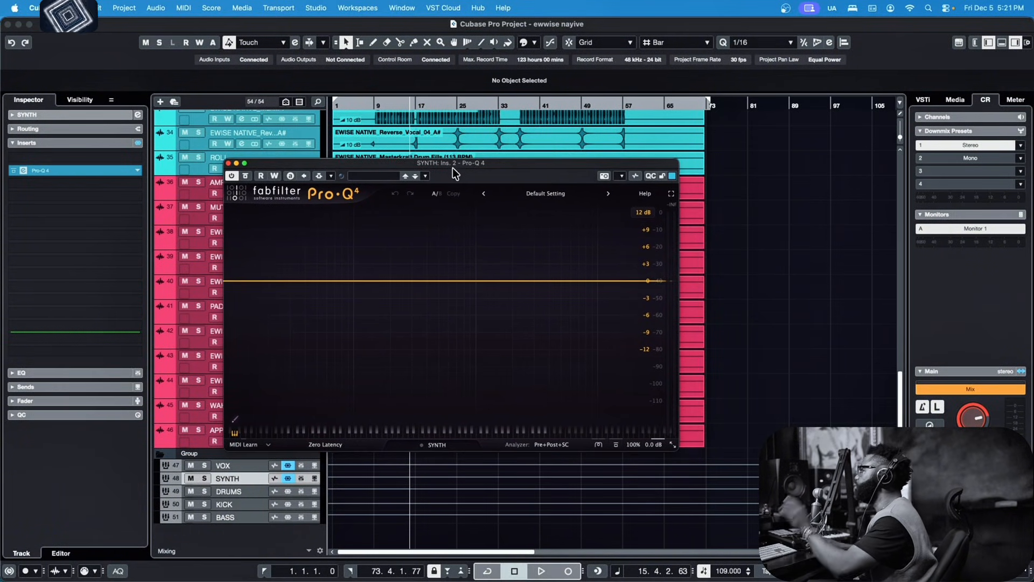
drag(455, 164, 486, 163)
Play the song from about bar 15 and bar 24 and examine the SYNTH group's spectrum in Pro-Q 4
key(space)
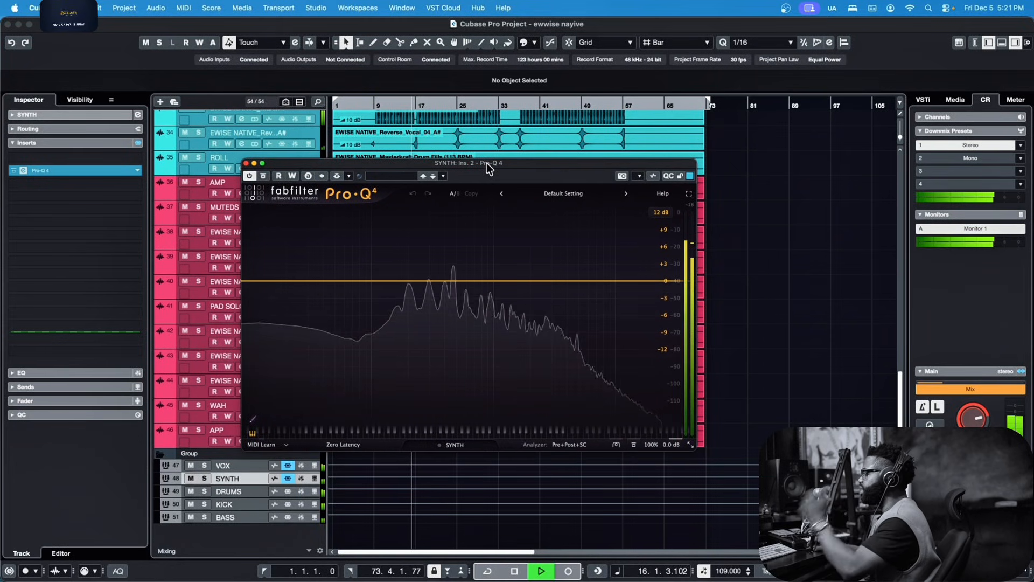
key(space)
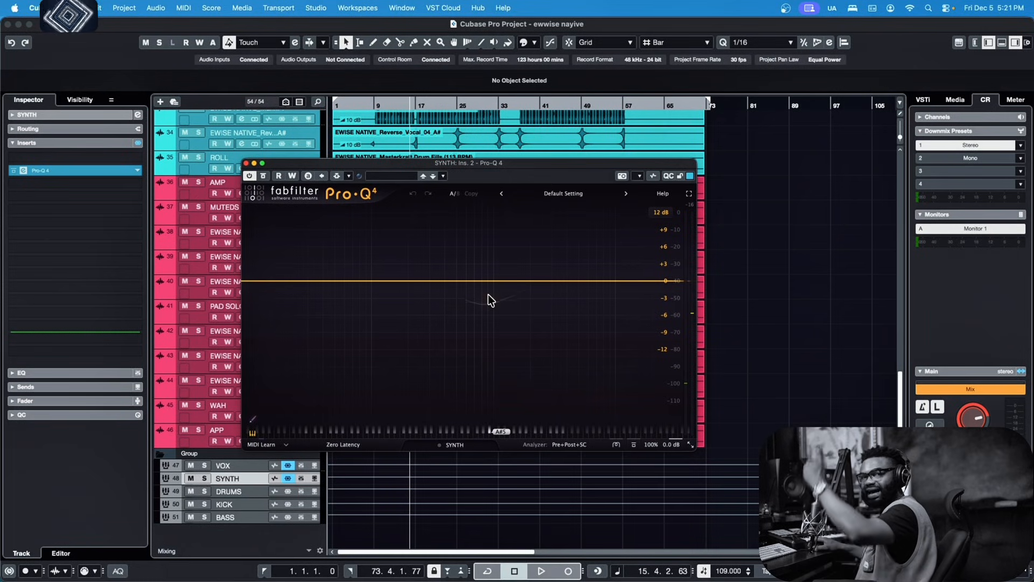
drag(522, 163, 555, 181)
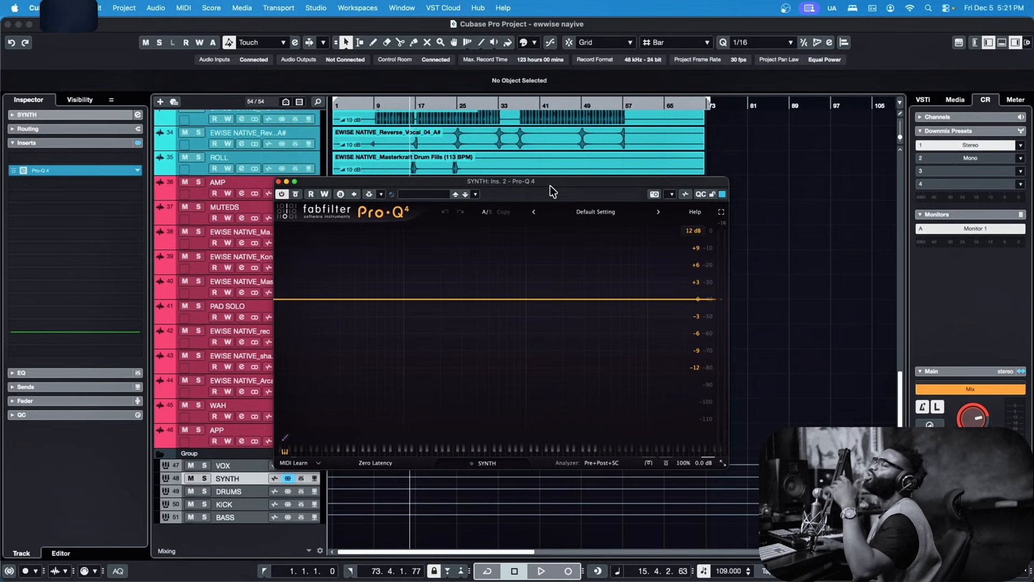
drag(568, 180, 562, 152)
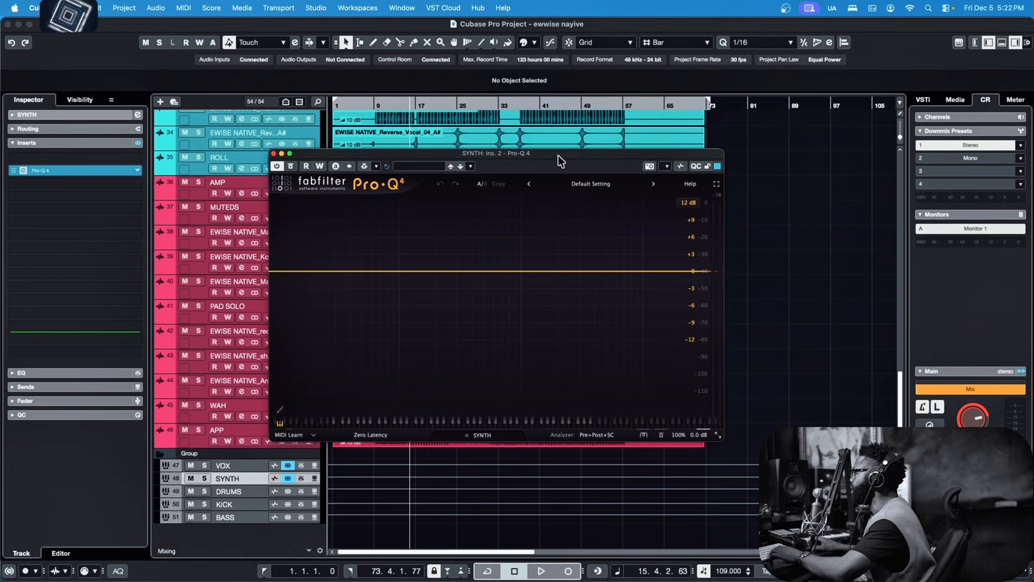
key(space)
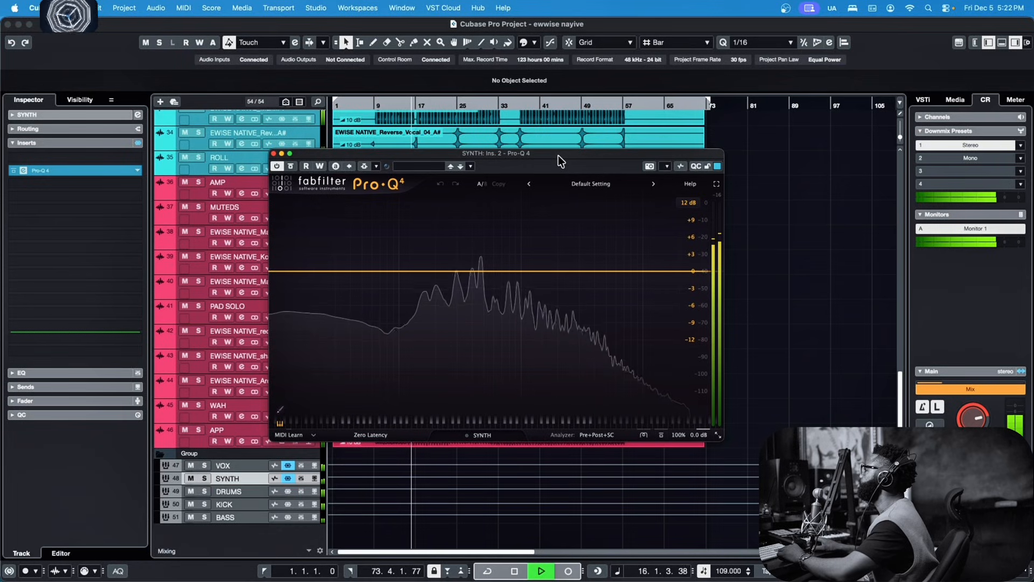
click(462, 106)
key(space)
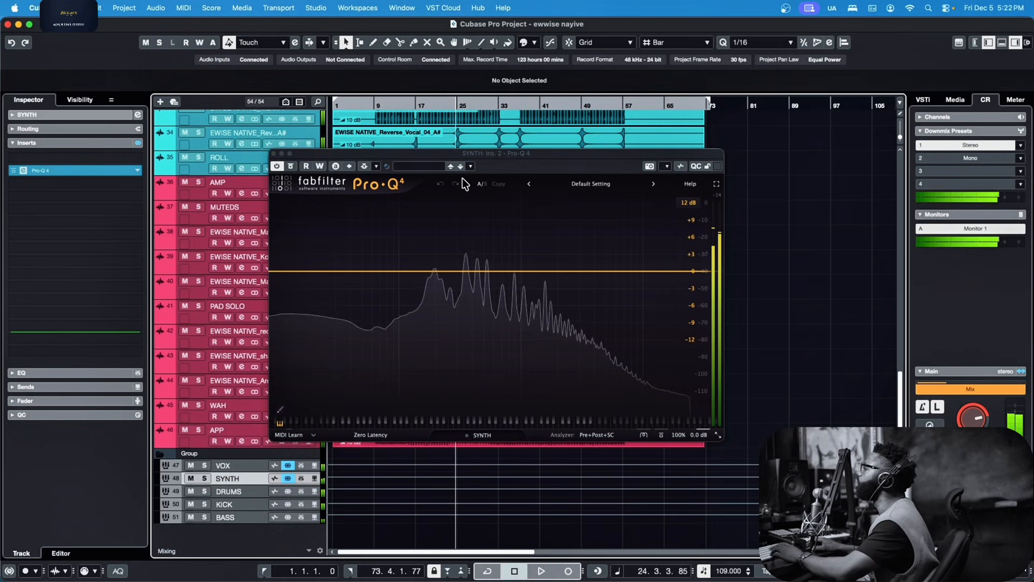
key(space)
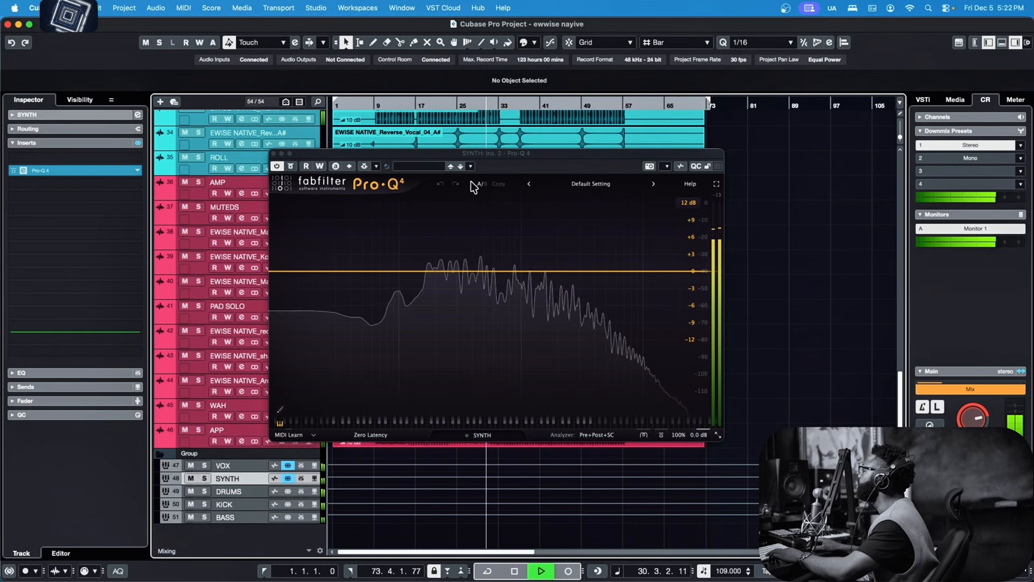
key(space)
Add a bell boost of about +1.2 dB near 1700 Hz and a 12 dB/oct low cut at about 20 Hz to the SYNTH equalizer
mouse_move(535, 270)
mouse_down()
mouse_move(540, 229)
mouse_move(521, 260)
mouse_move(547, 237)
mouse_move(519, 248)
mouse_move(525, 254)
mouse_up()
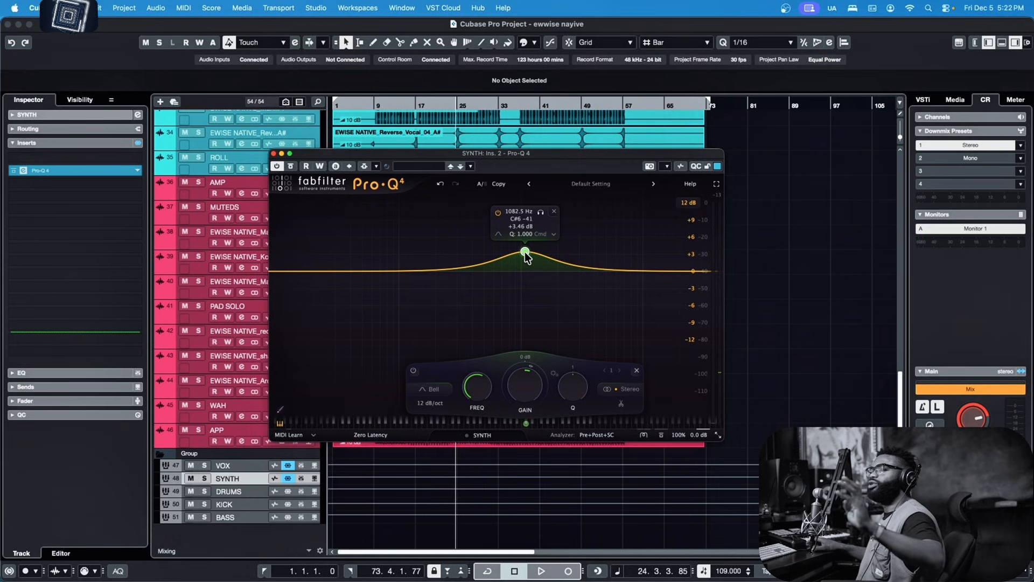
drag(525, 251, 549, 265)
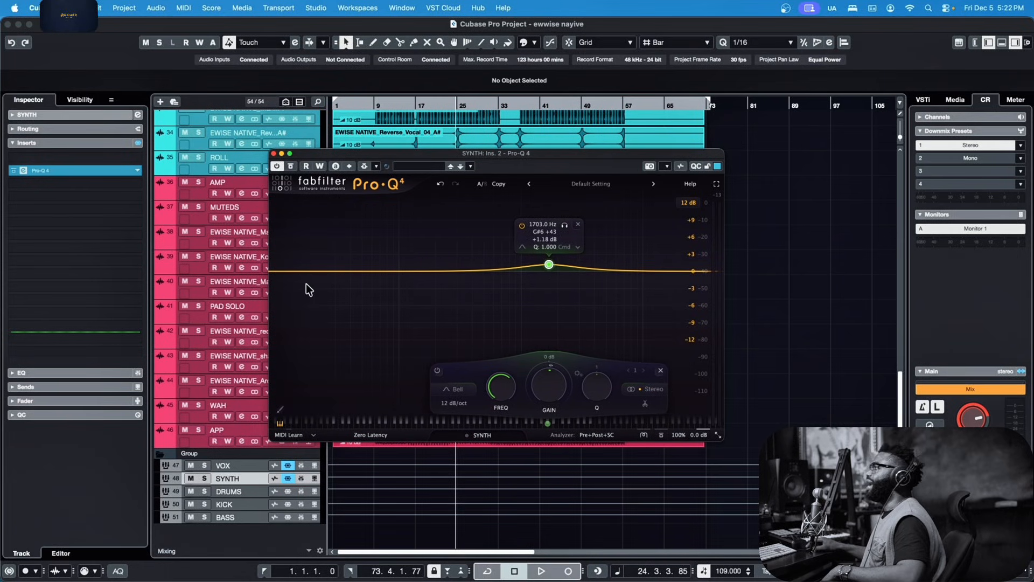
drag(299, 272, 315, 288)
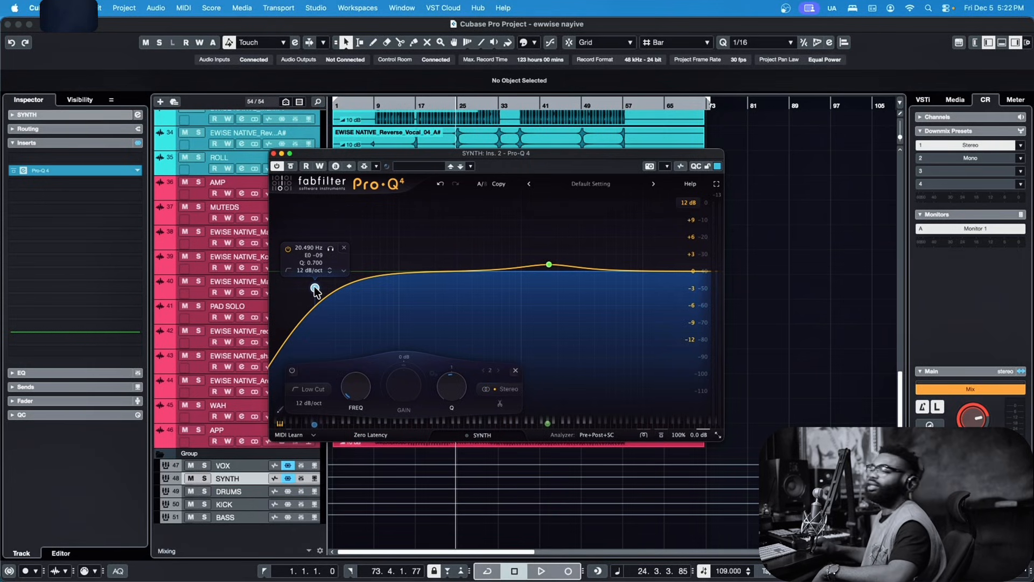
Try cuts and boosts with the SYNTH equalizer's bell band, down to about -4.5 dB near 2340 Hz and back to flat
click(551, 263)
mouse_move(552, 262)
mouse_down()
mouse_move(547, 229)
mouse_move(575, 280)
mouse_move(559, 224)
mouse_move(538, 287)
mouse_move(552, 263)
mouse_move(556, 272)
mouse_up()
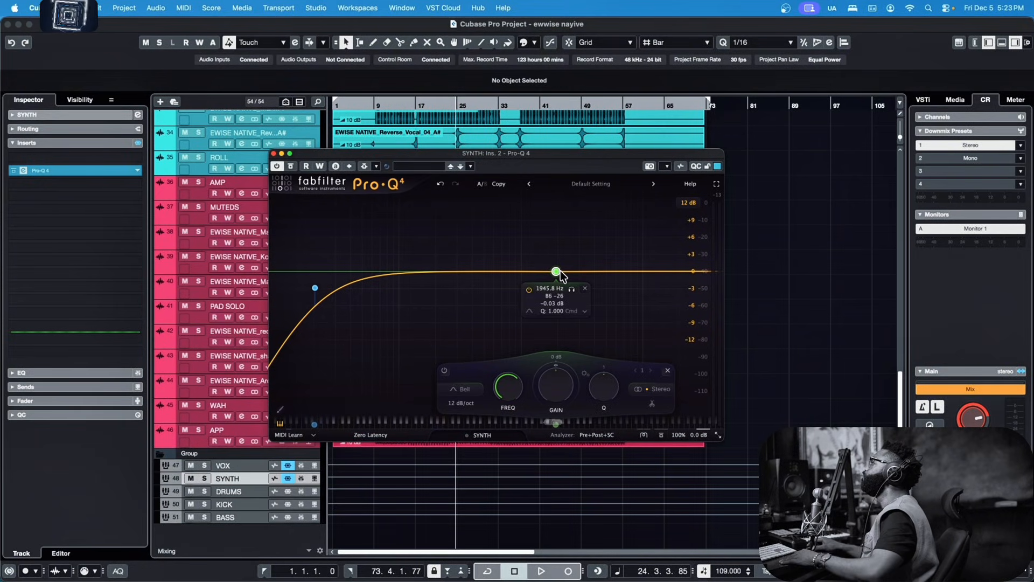
mouse_move(558, 274)
mouse_down()
mouse_move(548, 257)
mouse_move(560, 290)
mouse_move(553, 282)
mouse_up()
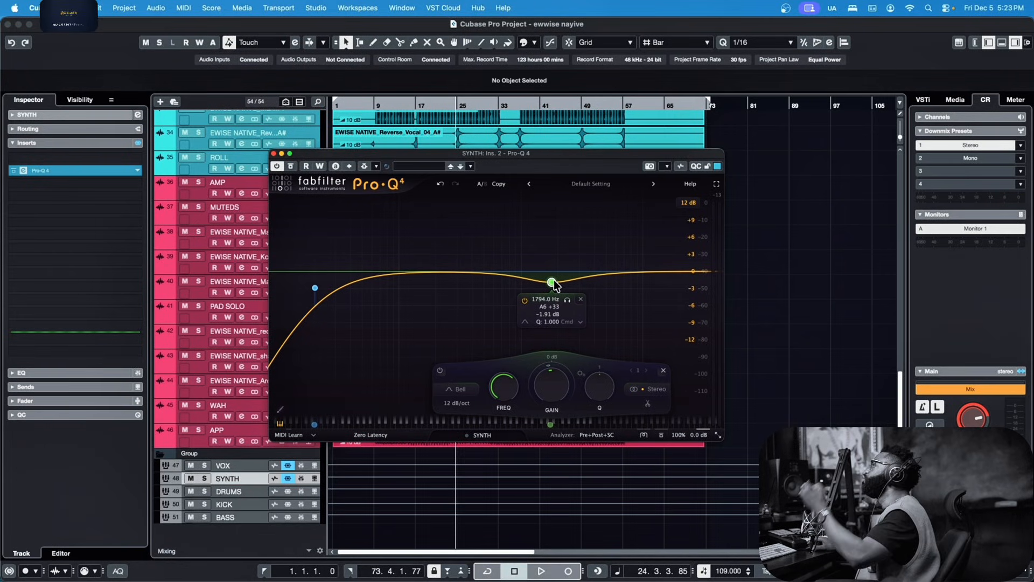
mouse_move(554, 281)
mouse_down()
mouse_move(545, 225)
mouse_move(556, 288)
mouse_move(557, 276)
mouse_up()
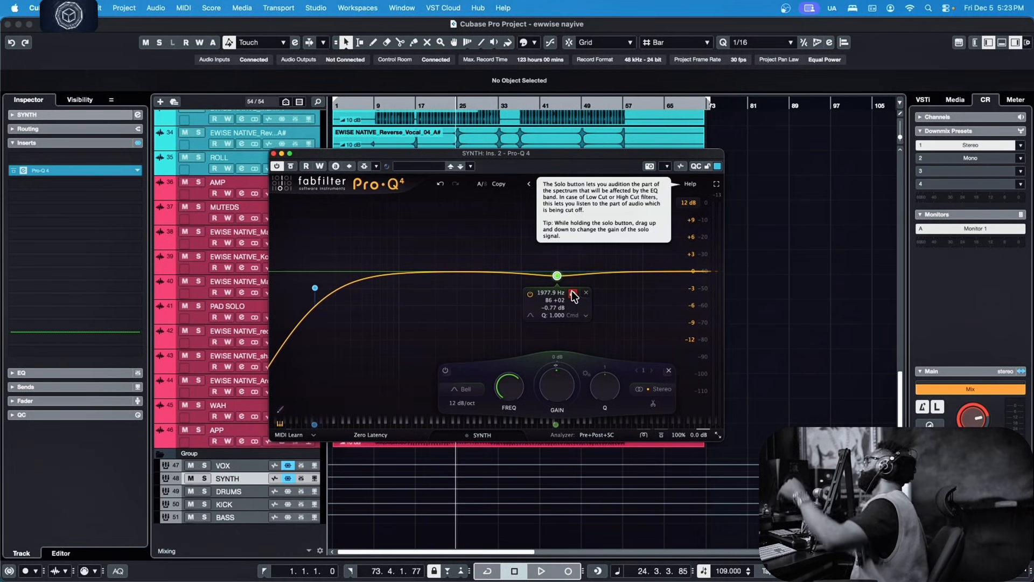
drag(560, 277, 557, 270)
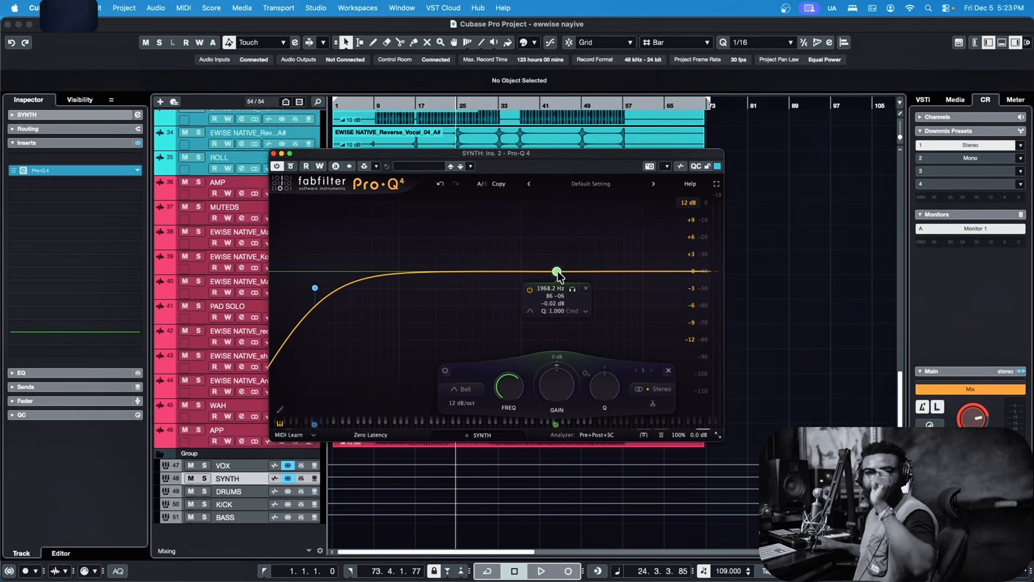
drag(558, 271, 565, 296)
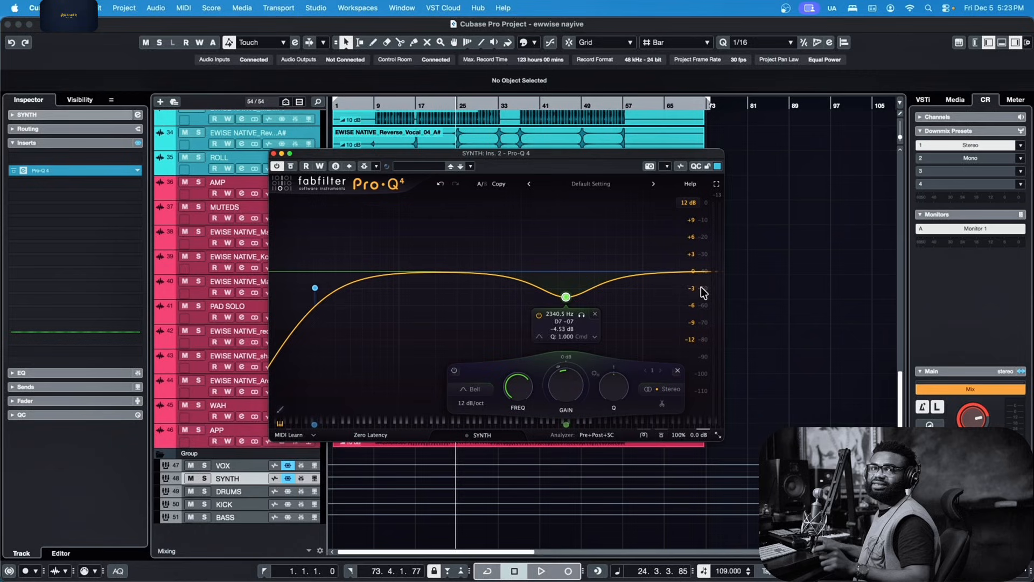
drag(565, 292, 561, 235)
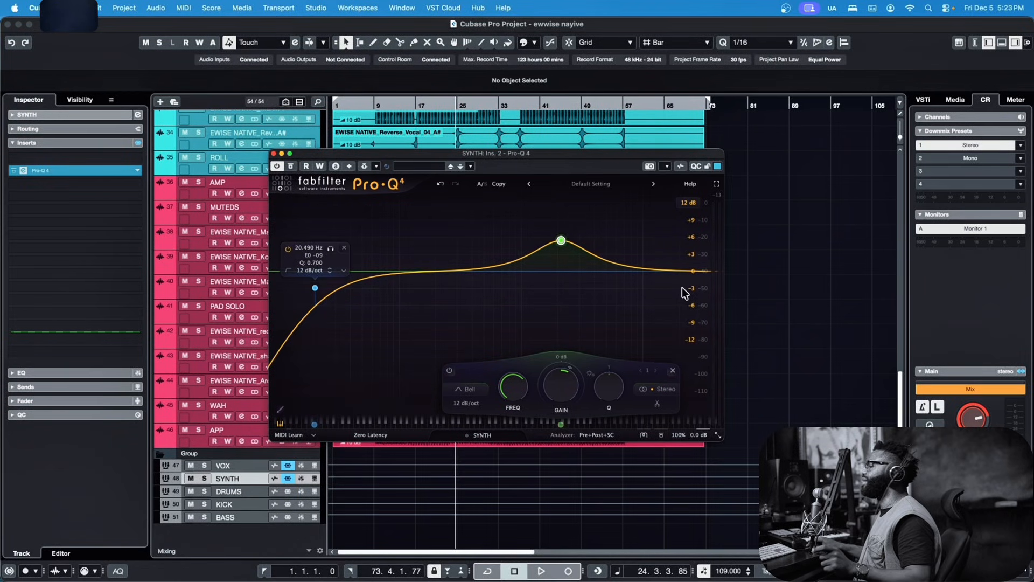
drag(564, 244, 568, 272)
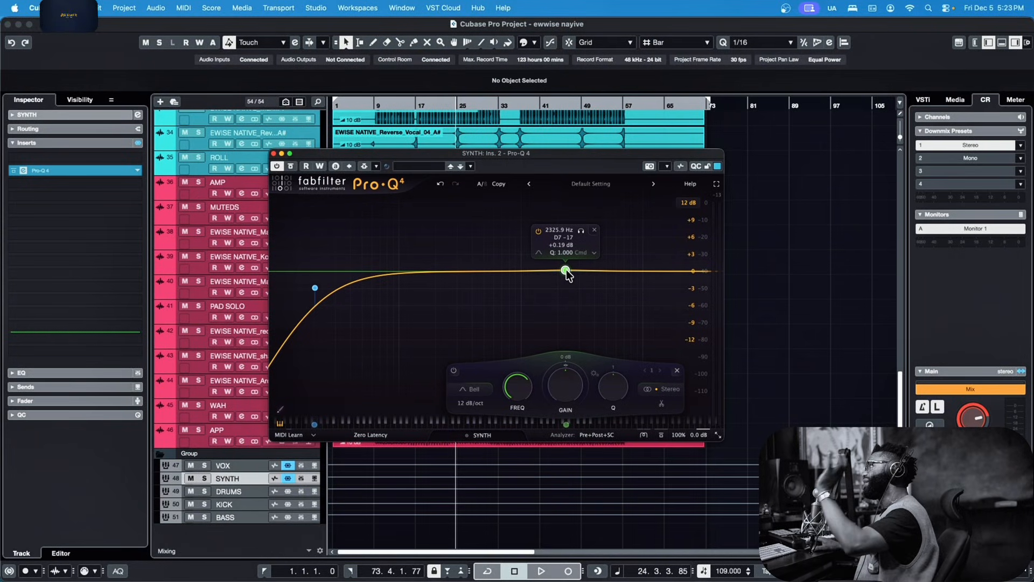
mouse_move(567, 274)
mouse_down()
mouse_move(548, 251)
mouse_move(565, 243)
mouse_move(548, 270)
mouse_move(559, 272)
mouse_move(558, 235)
mouse_move(576, 251)
mouse_move(561, 262)
mouse_move(567, 270)
mouse_move(579, 254)
mouse_move(553, 269)
mouse_move(566, 271)
mouse_up()
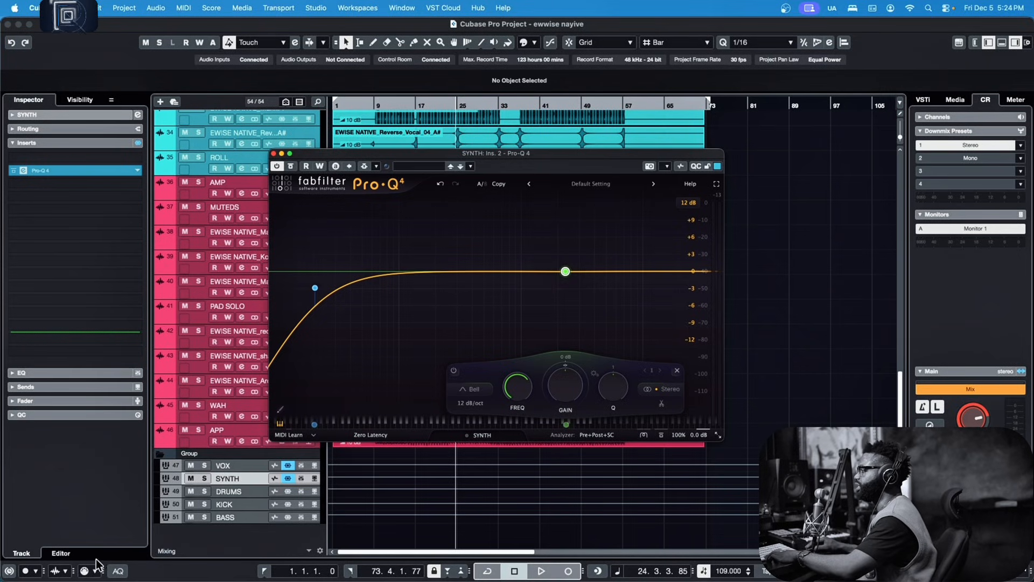
Audition the SYNTH group soloed from about bar 24, and resume playback of the full mix
click(205, 478)
key(space)
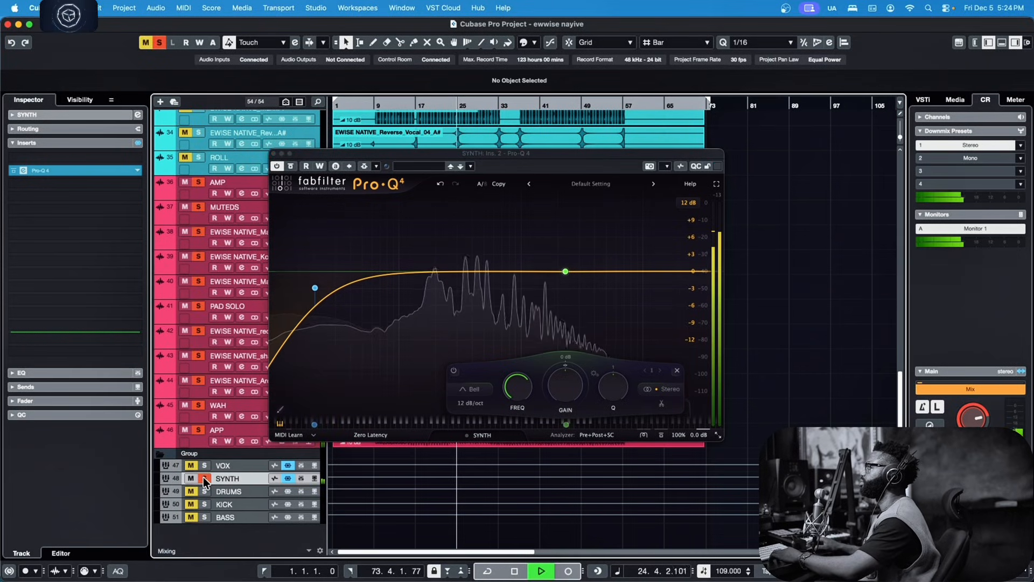
key(space)
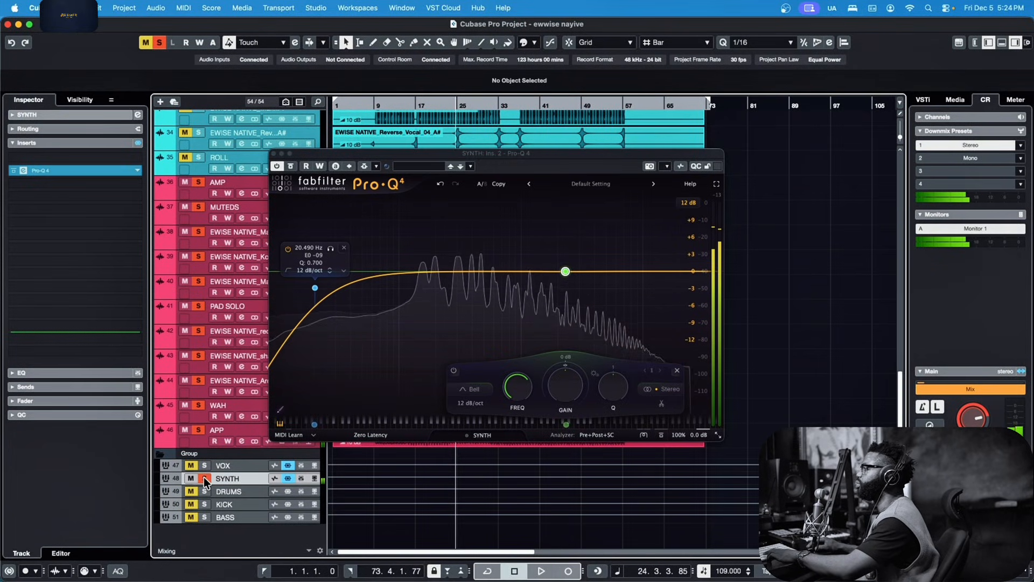
click(205, 478)
key(space)
Move the bell band to a slight cut just below 2 kHz and check it in playback
mouse_move(565, 271)
mouse_down()
mouse_move(545, 231)
mouse_move(522, 220)
mouse_move(559, 222)
mouse_move(555, 282)
mouse_up()
key(space)
key(space)
Sweep the SYNTH low cut upward during playback and settle it at about 68 Hz with a Q of about 1.0
mouse_move(317, 295)
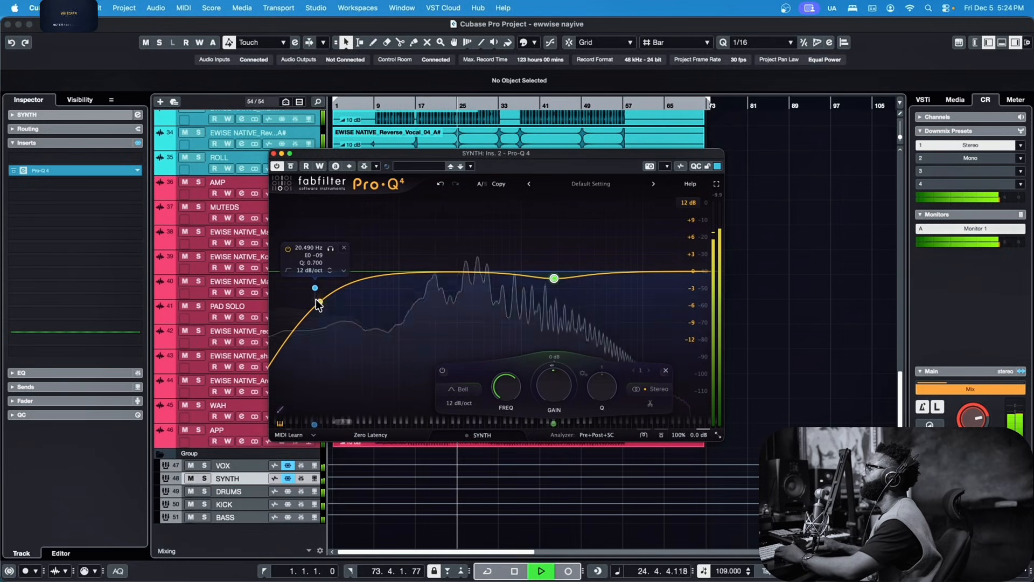
drag(314, 290, 313, 272)
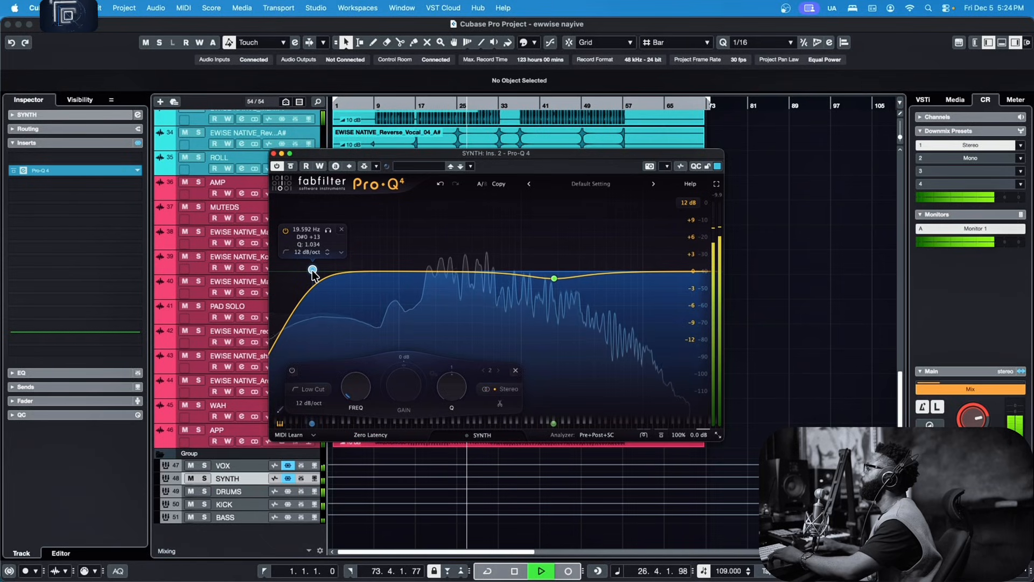
key(space)
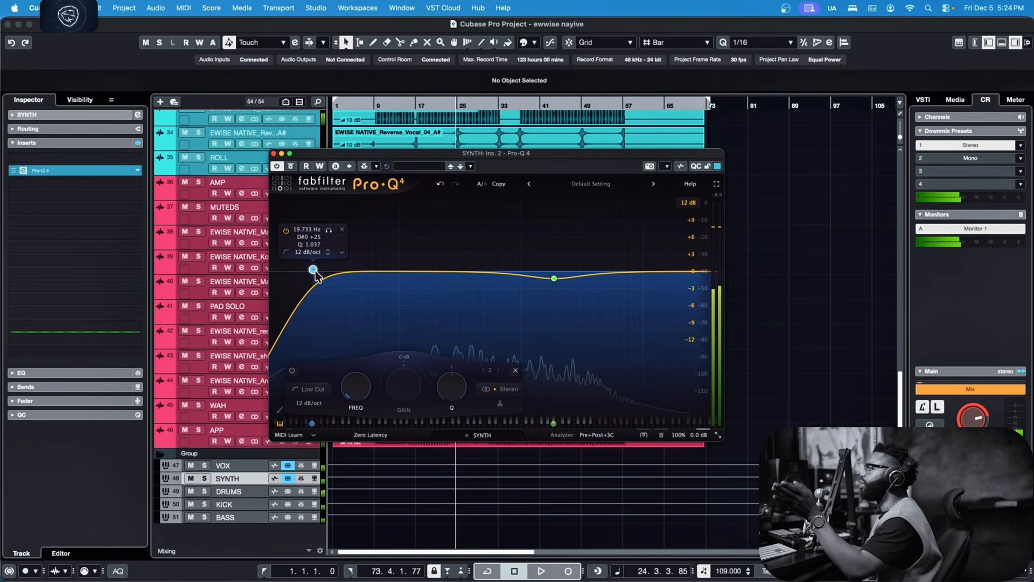
drag(313, 270, 323, 271)
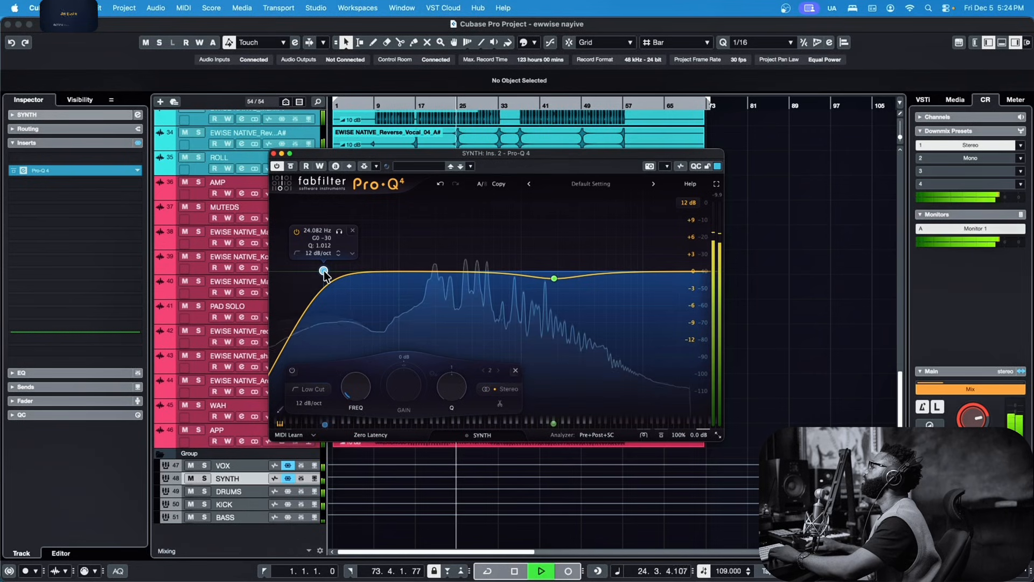
drag(326, 275, 408, 270)
key(space)
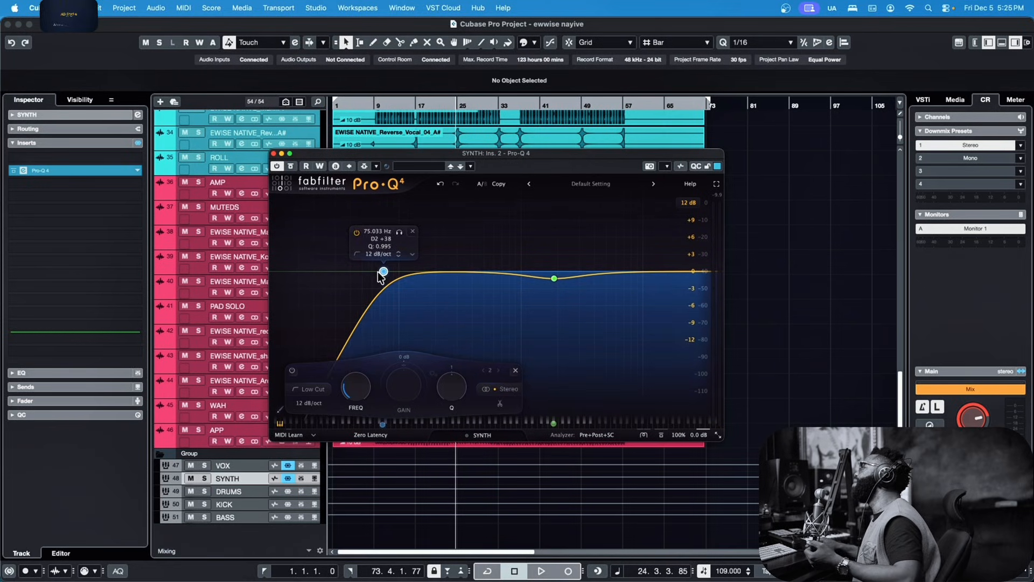
drag(402, 274, 377, 270)
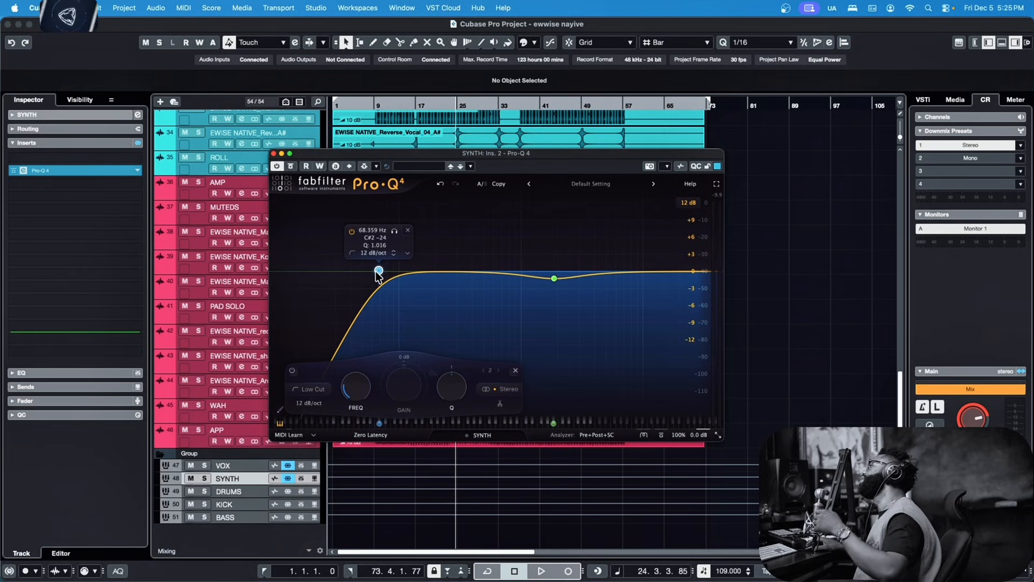
Reposition the Pro-Q 4 window and change the low cut band to a Low Shelf with a 6 dB/oct slope
drag(532, 153, 539, 173)
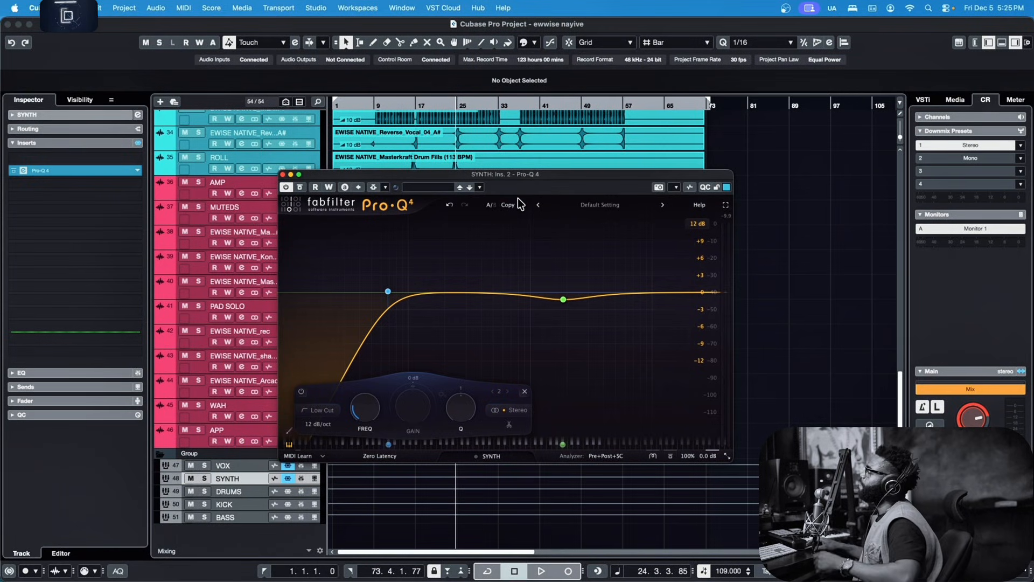
drag(544, 179, 547, 165)
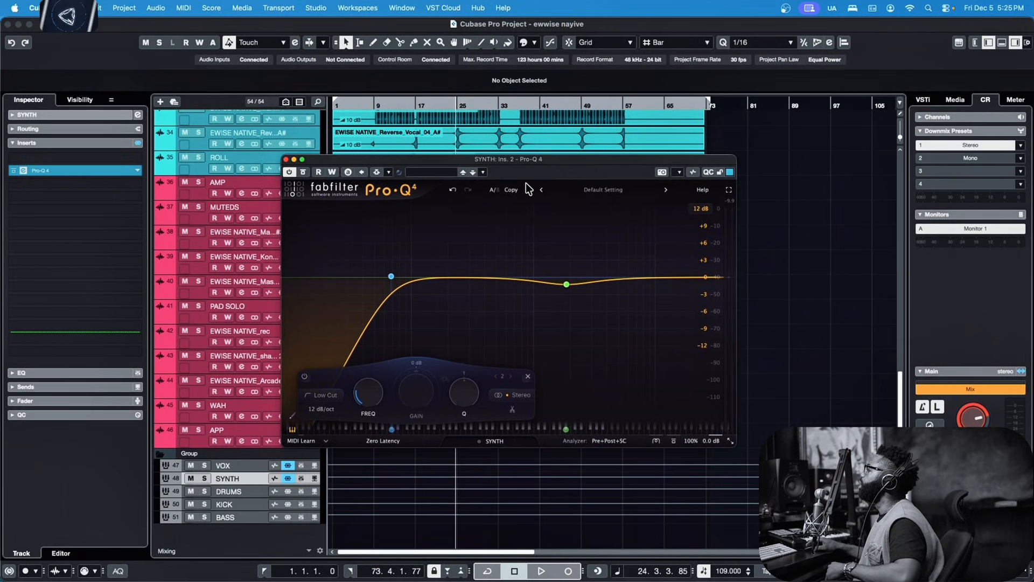
click(321, 407)
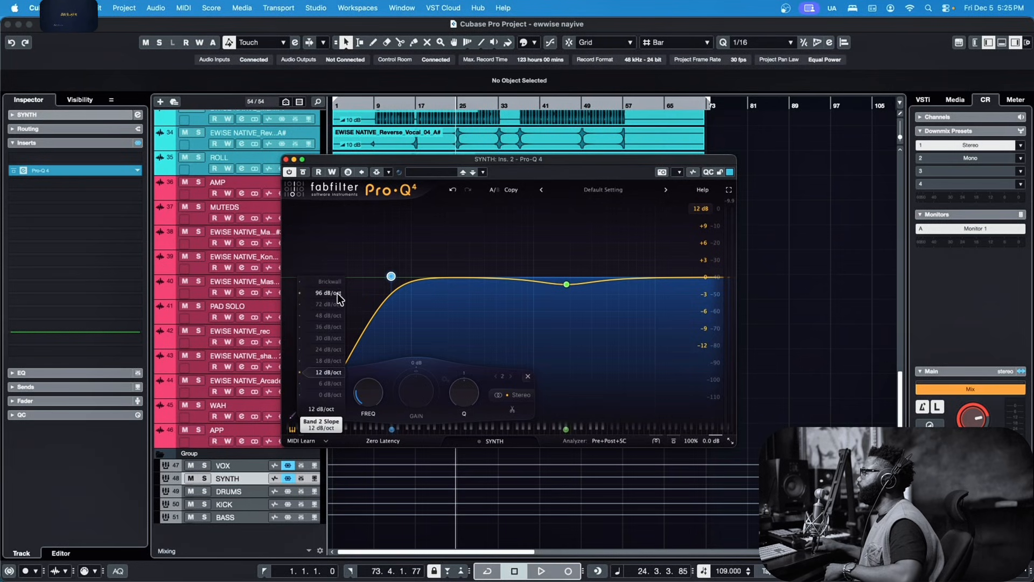
click(330, 384)
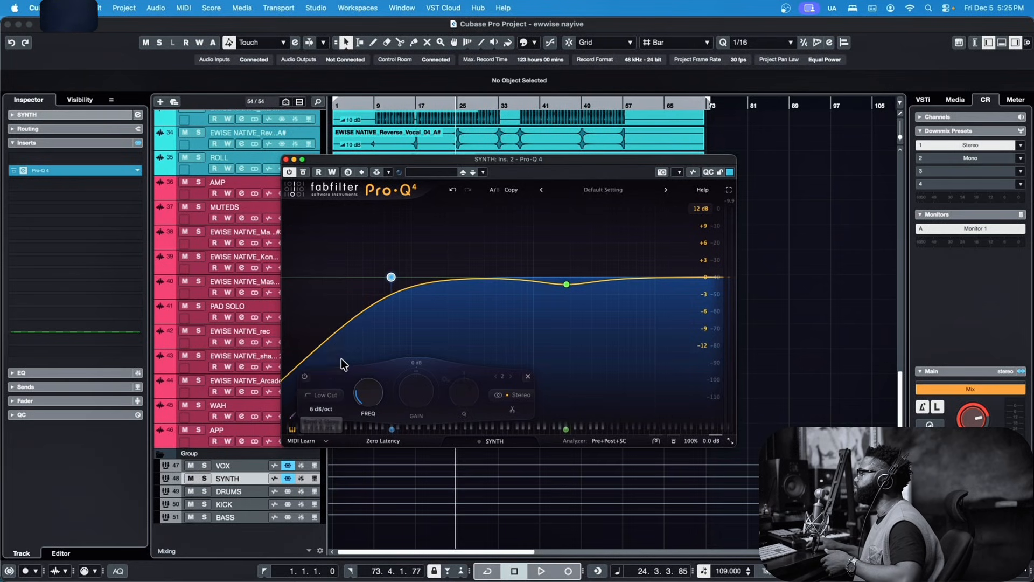
click(325, 396)
click(325, 292)
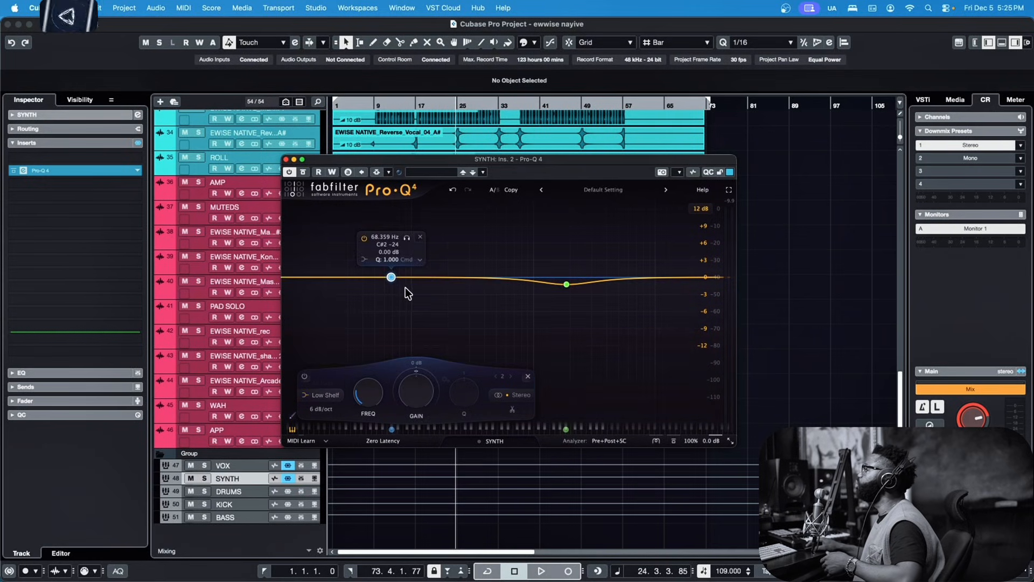
Shape the low shelf to a cut of about -7.5 dB at about 128 Hz while auditioning the mix
drag(391, 279, 371, 337)
click(452, 189)
drag(391, 278, 414, 309)
key(space)
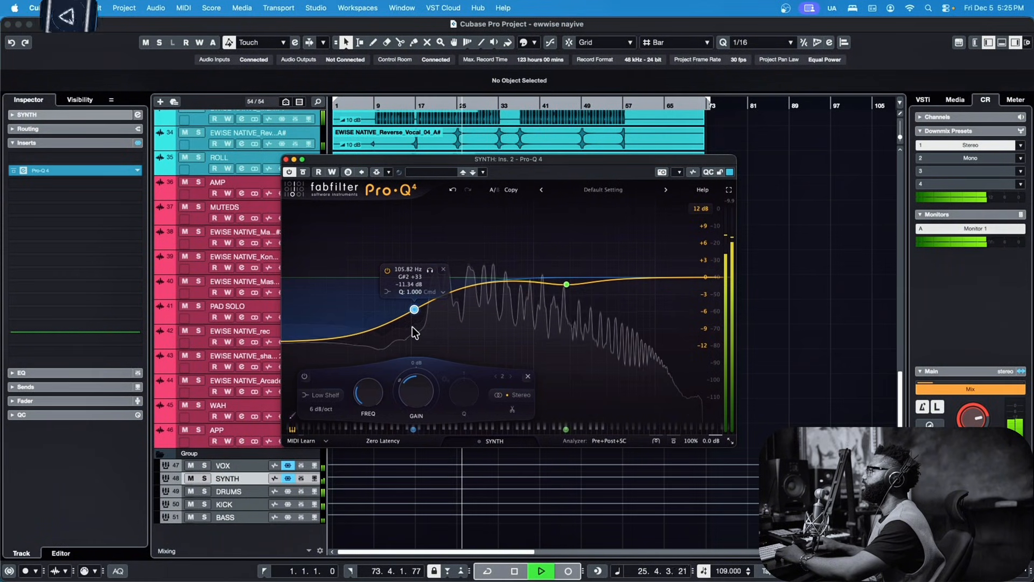
drag(415, 309, 423, 301)
key(space)
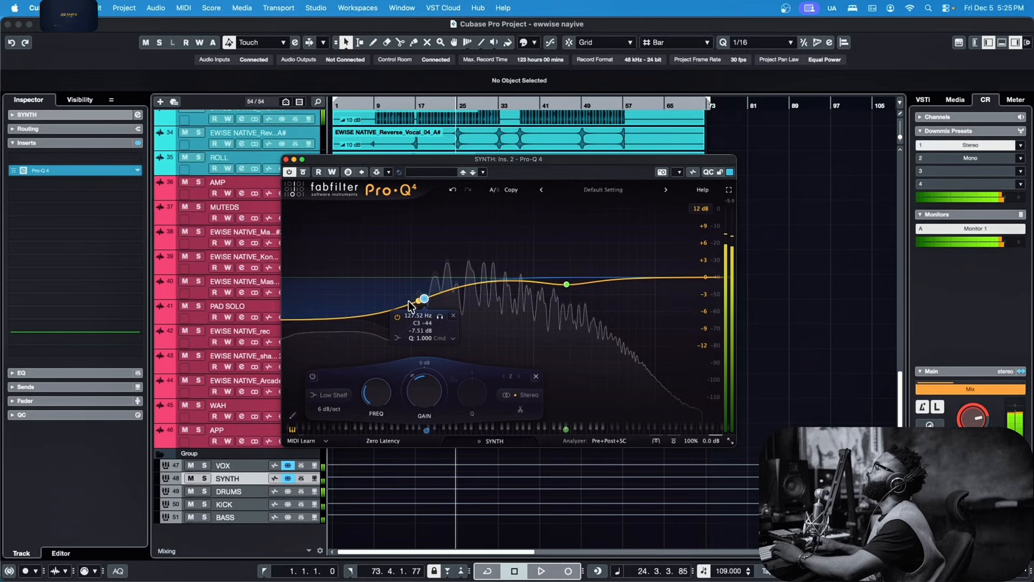
Add a 30 dB/oct low cut at about 24 Hz with a Q of about 0.84 to the SYNTH equalizer during playback
click(300, 321)
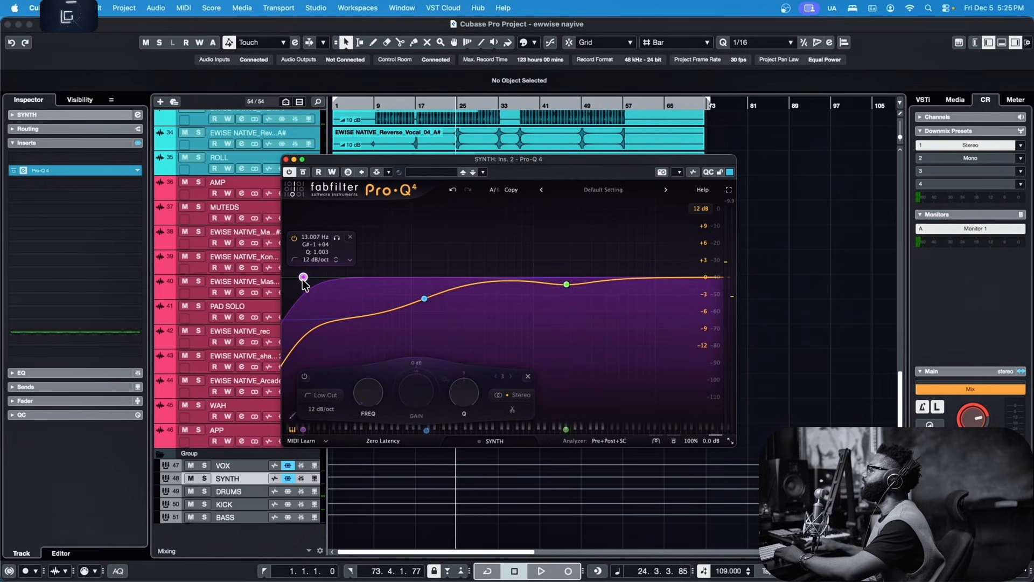
drag(304, 277, 309, 276)
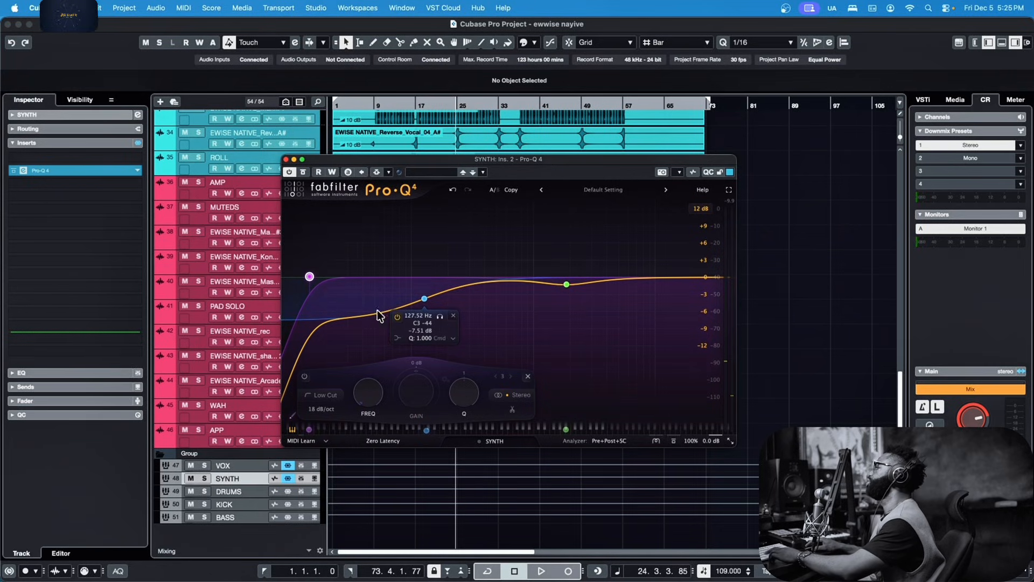
key(space)
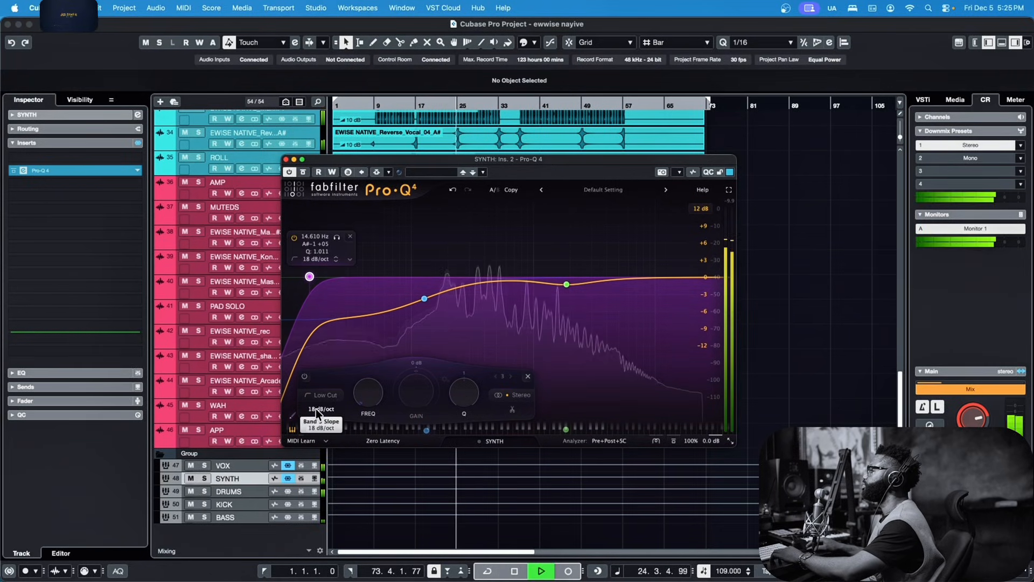
drag(316, 409, 317, 400)
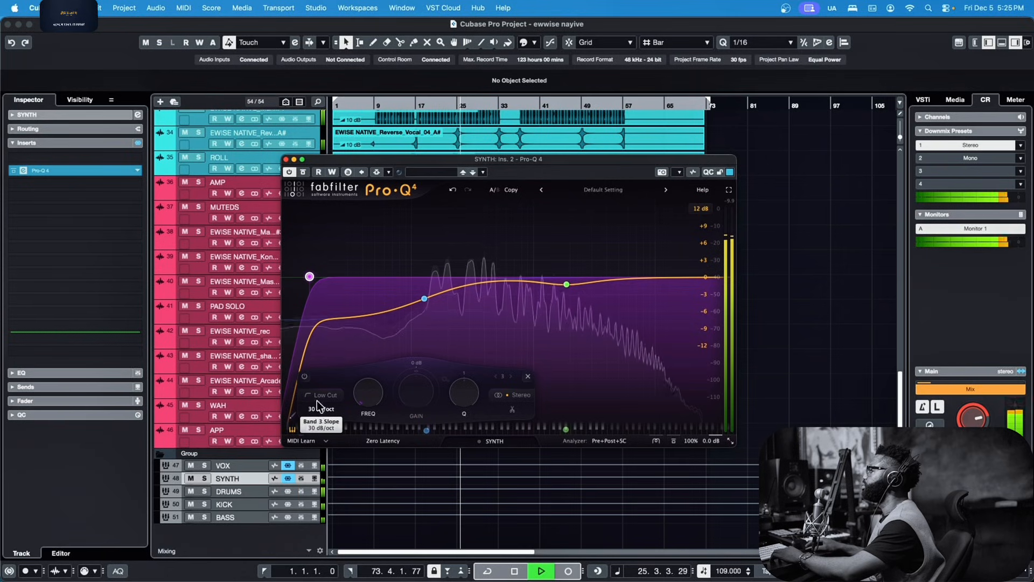
drag(309, 276, 334, 287)
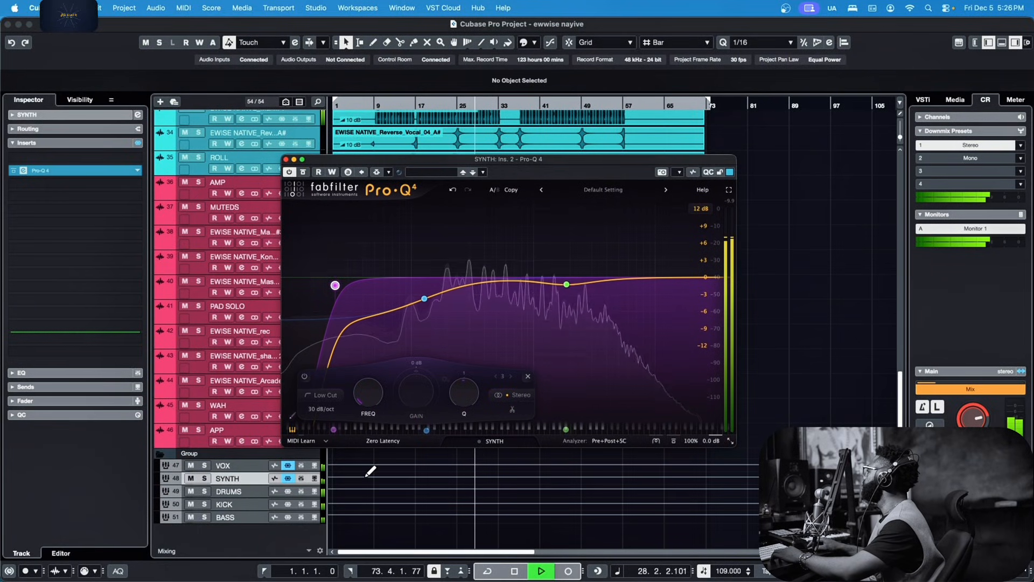
Compare the SYNTH group with Pro-Q 4 bypassed and active, and replay the mix with the equalizer window closed
click(303, 173)
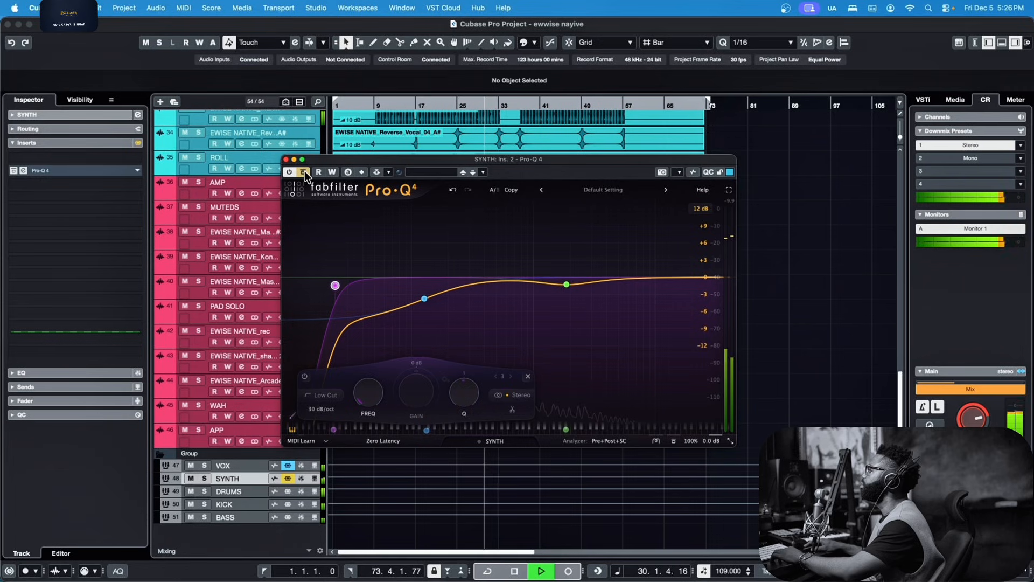
click(303, 172)
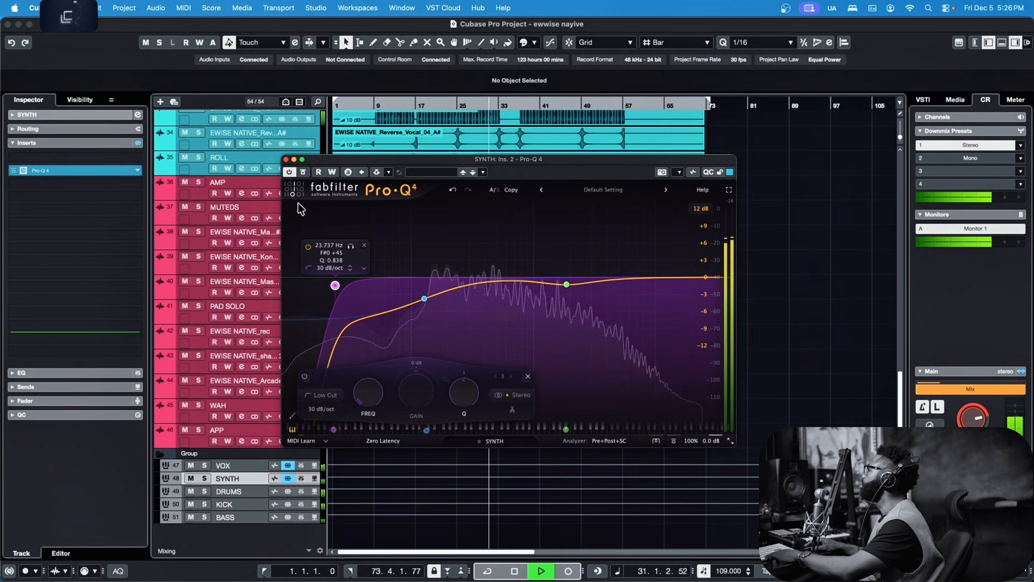
key(space)
click(287, 160)
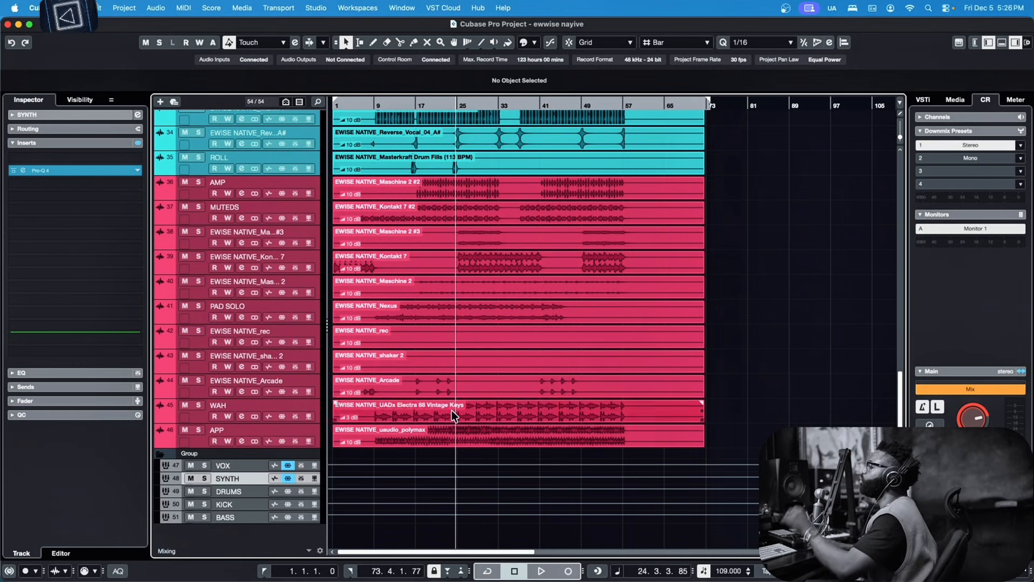
key(space)
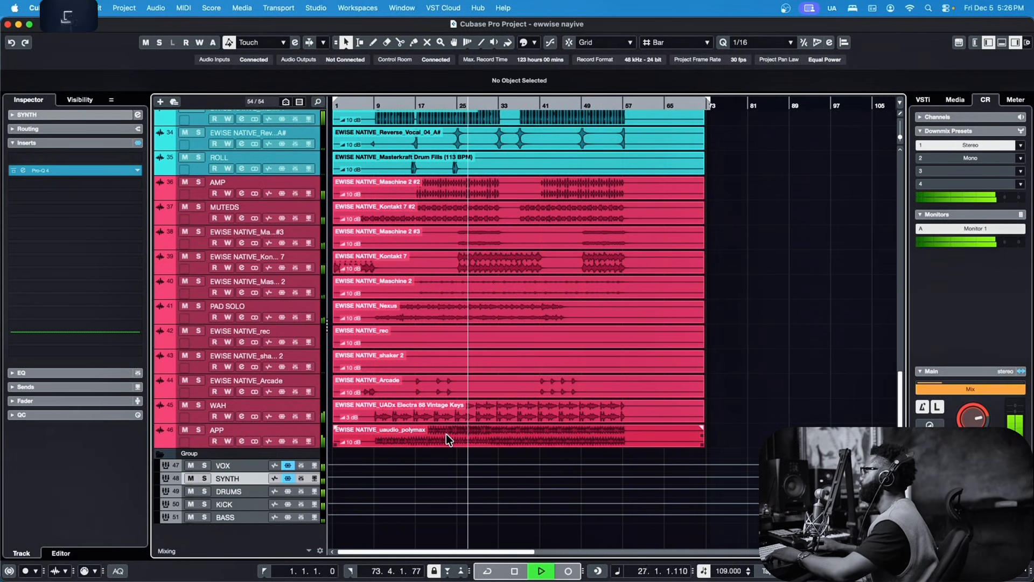
key(space)
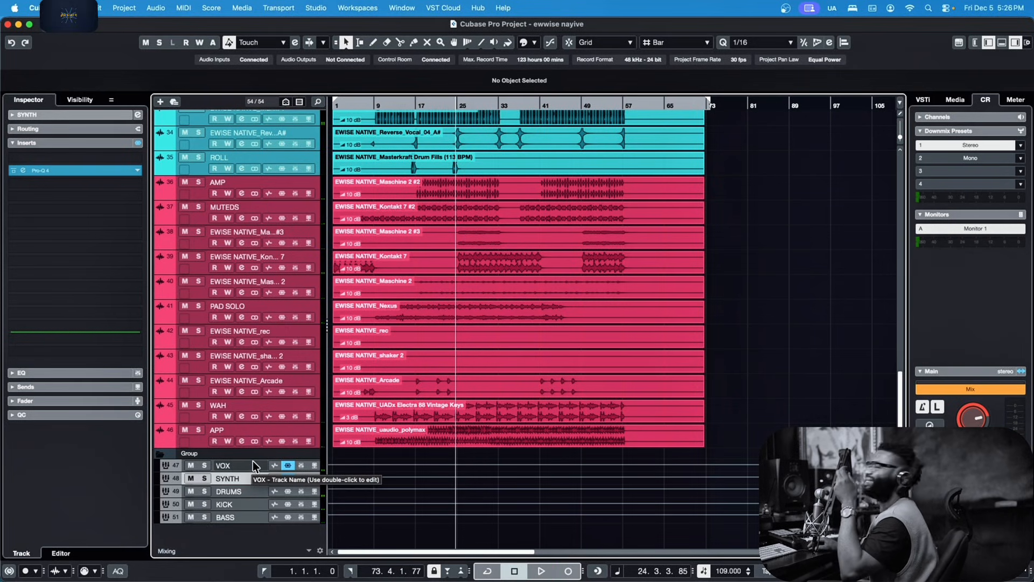
Open the DRUMS group's channel settings, reposition the window, and start playback to view its spectrum
click(240, 490)
click(138, 115)
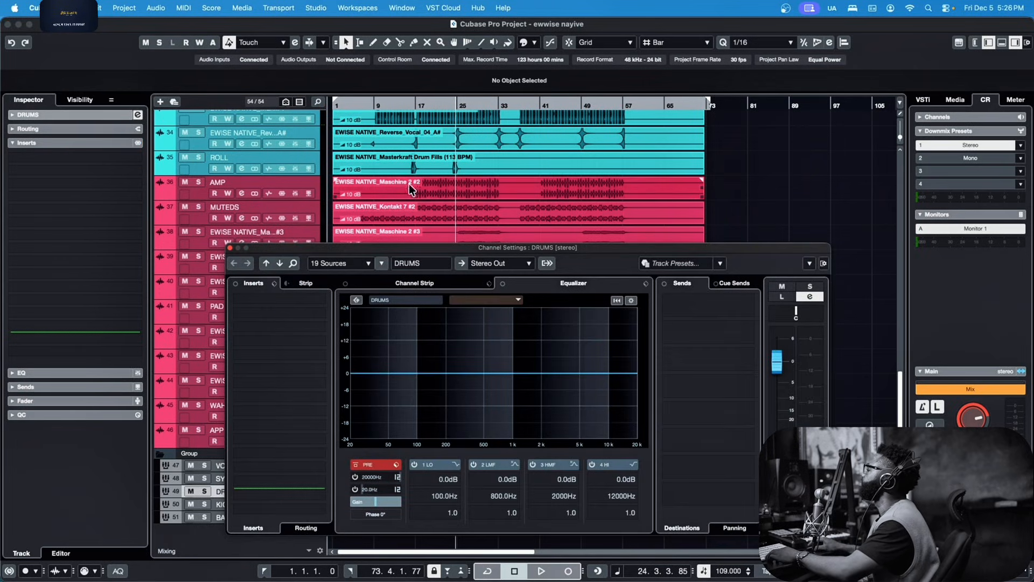
key(space)
drag(461, 247, 464, 237)
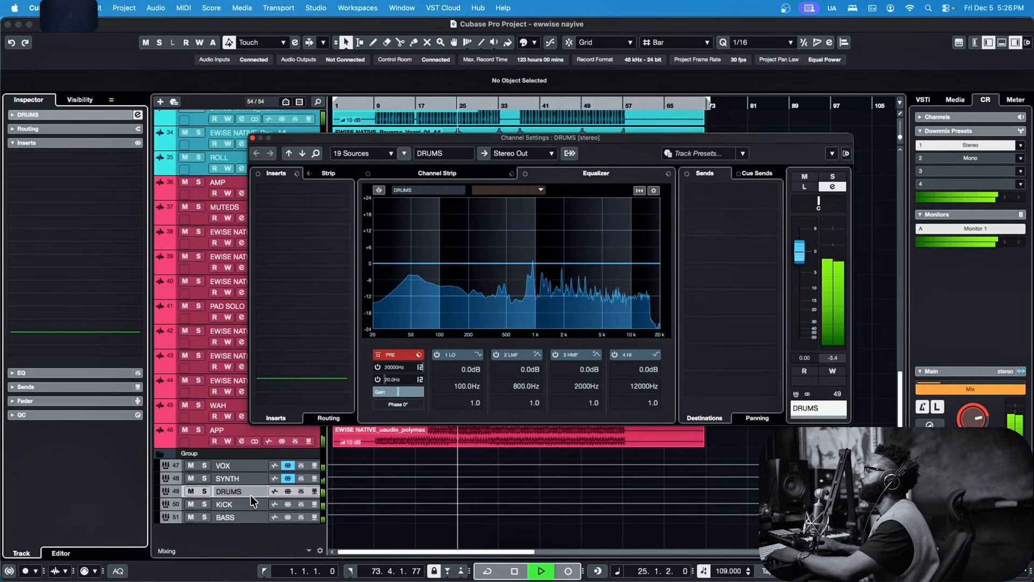
Audition the DRUMS group in solo and back in the full mix, and stop playback
click(205, 491)
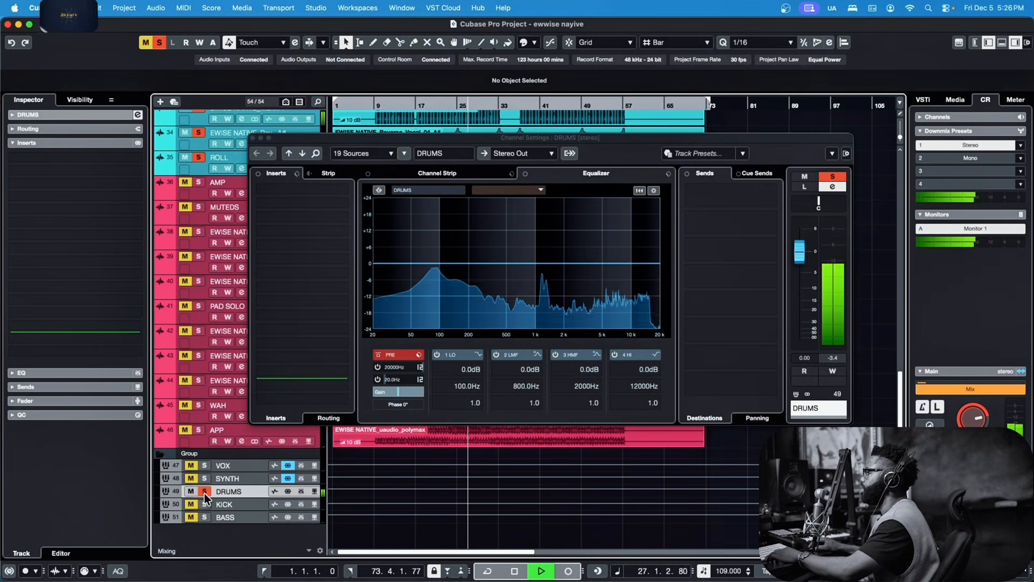
click(205, 491)
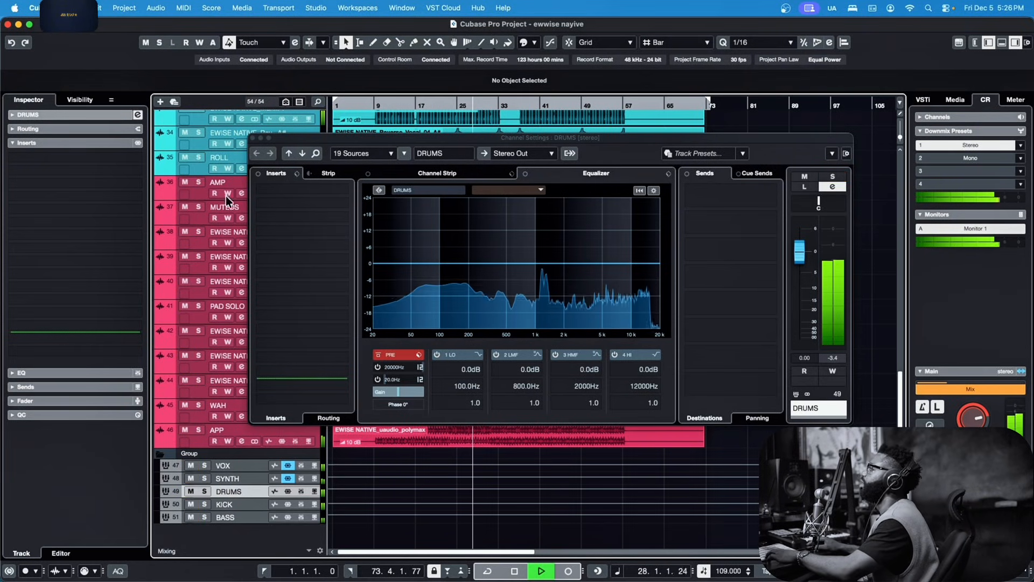
key(space)
Insert Pro-Q 4 on the DRUMS group's sixth insert slot and play the song from the cursor
click(111, 222)
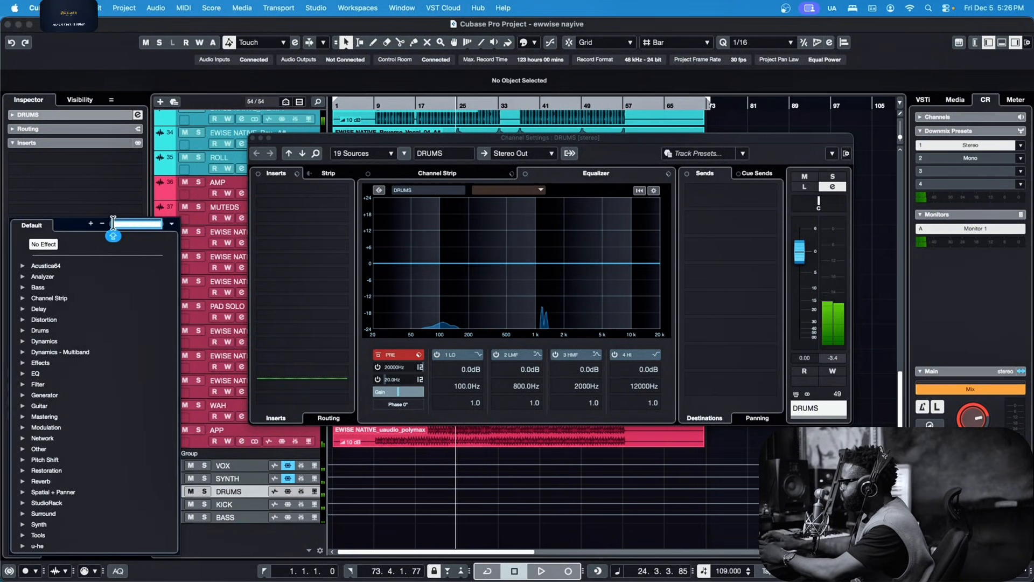
text(PRO)
key(space)
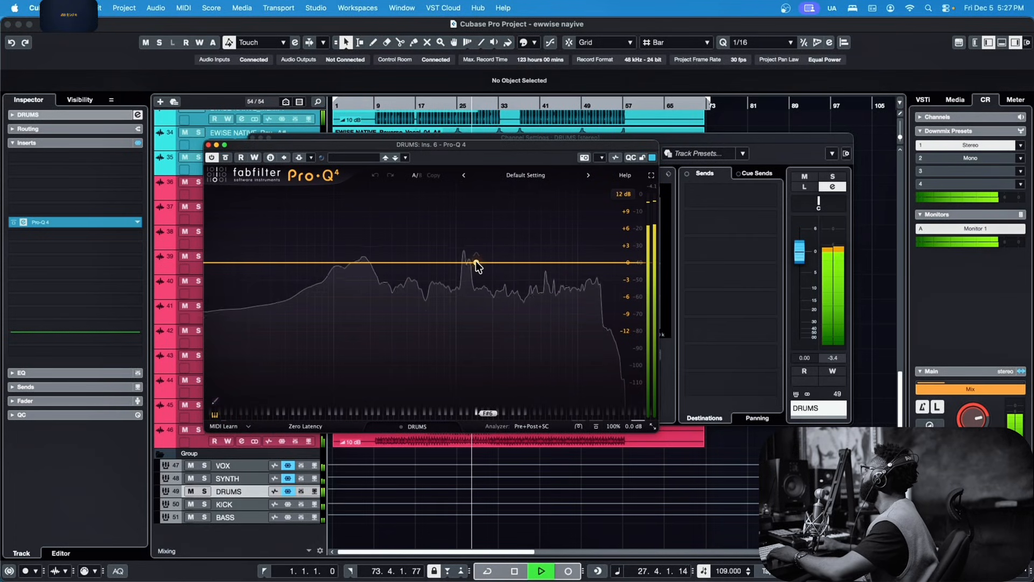
Add a bell cut of about -1.8 dB at about 1814 Hz to the DRUMS equalizer while listening, and stop playback
mouse_move(474, 263)
mouse_down()
mouse_move(464, 211)
mouse_move(462, 261)
mouse_move(491, 231)
mouse_move(492, 212)
mouse_move(502, 215)
mouse_move(465, 207)
mouse_move(474, 199)
mouse_move(461, 214)
mouse_move(510, 203)
mouse_move(491, 205)
mouse_move(494, 226)
mouse_move(469, 231)
mouse_move(459, 264)
mouse_move(454, 221)
mouse_move(485, 208)
mouse_move(476, 262)
mouse_move(484, 290)
mouse_move(487, 277)
mouse_up()
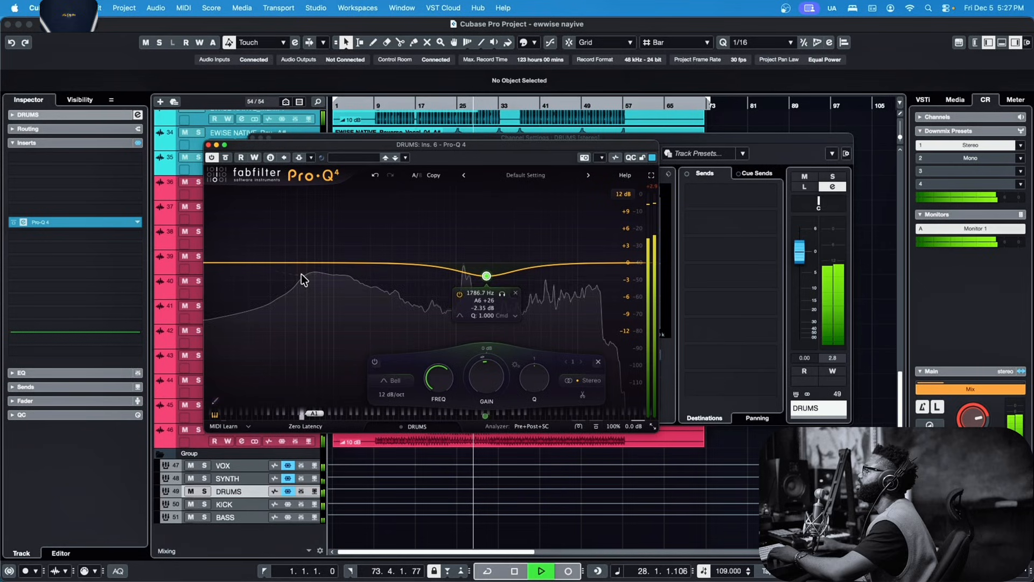
drag(487, 278, 488, 273)
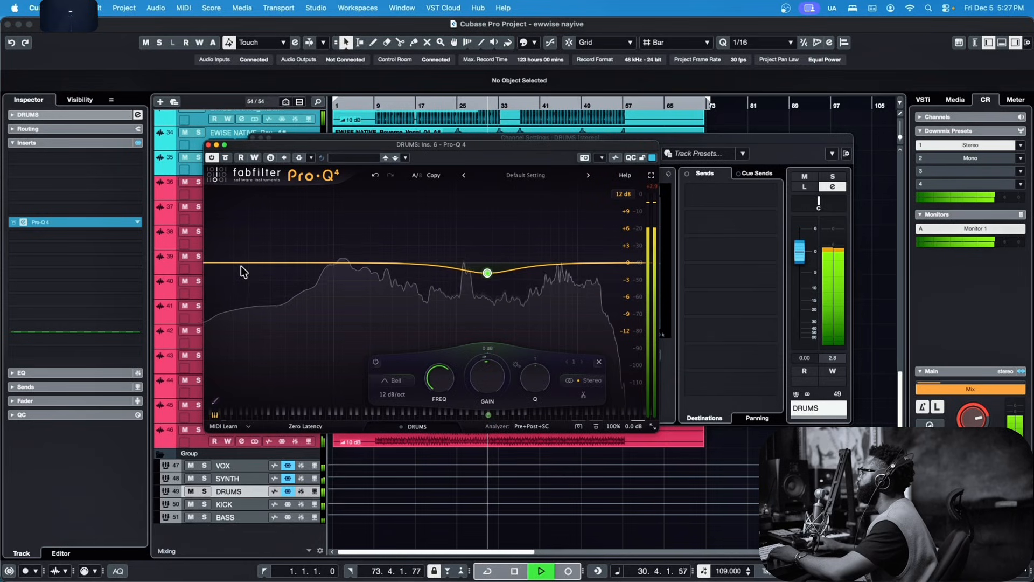
key(space)
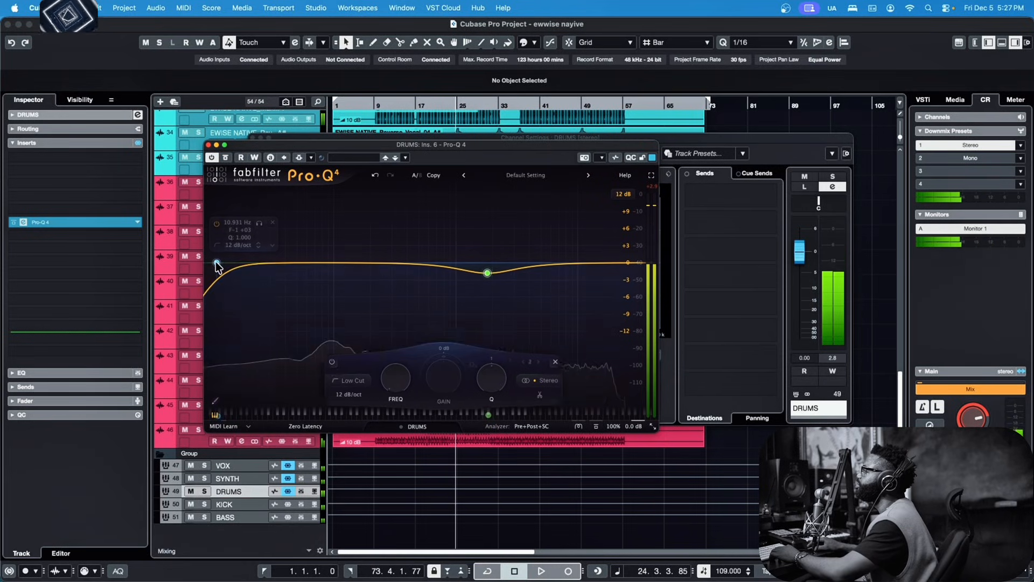
Add a 12 dB/oct low cut at about 11 Hz to the DRUMS equalizer and audition the mix
click(217, 263)
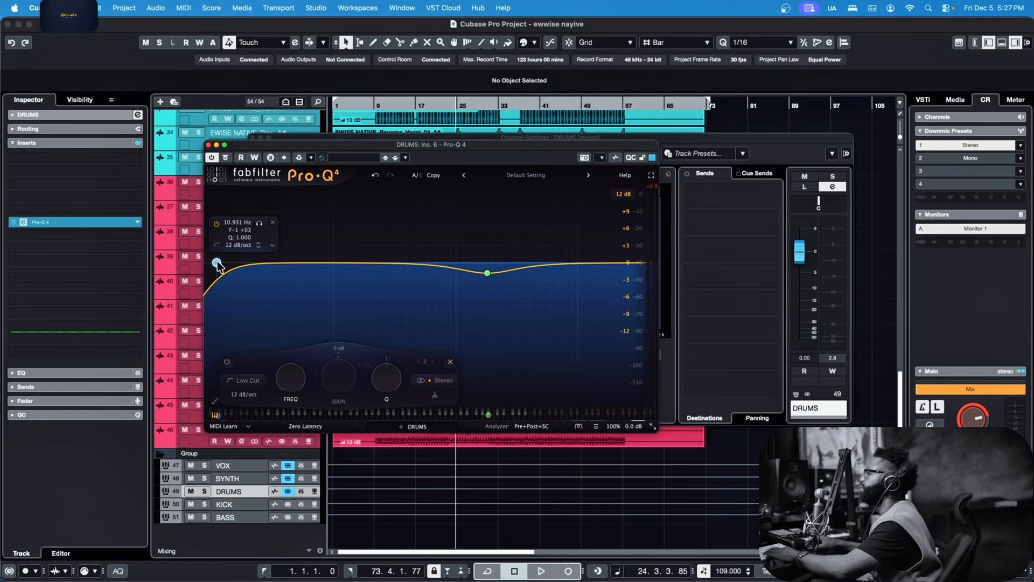
key(space)
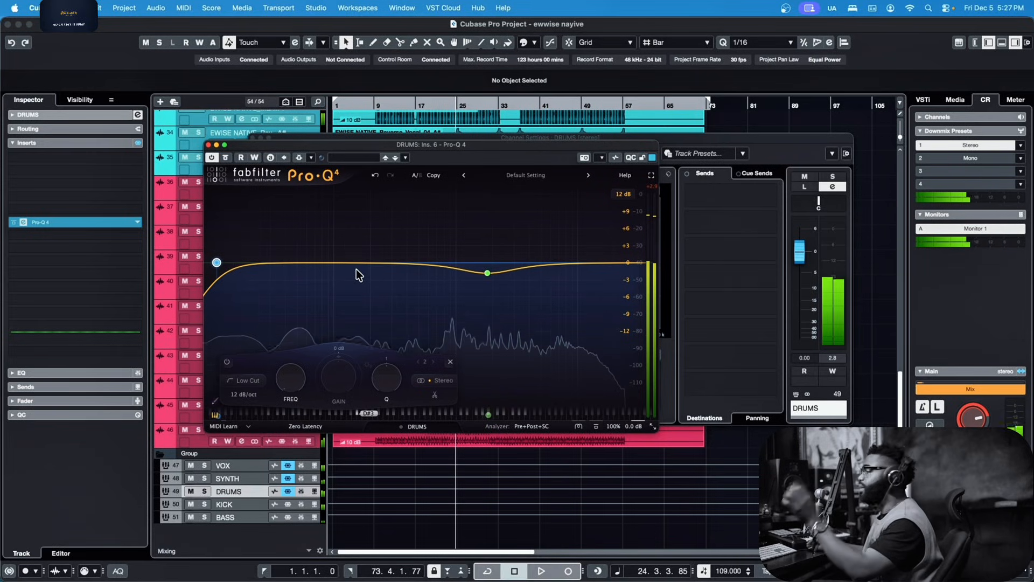
key(space)
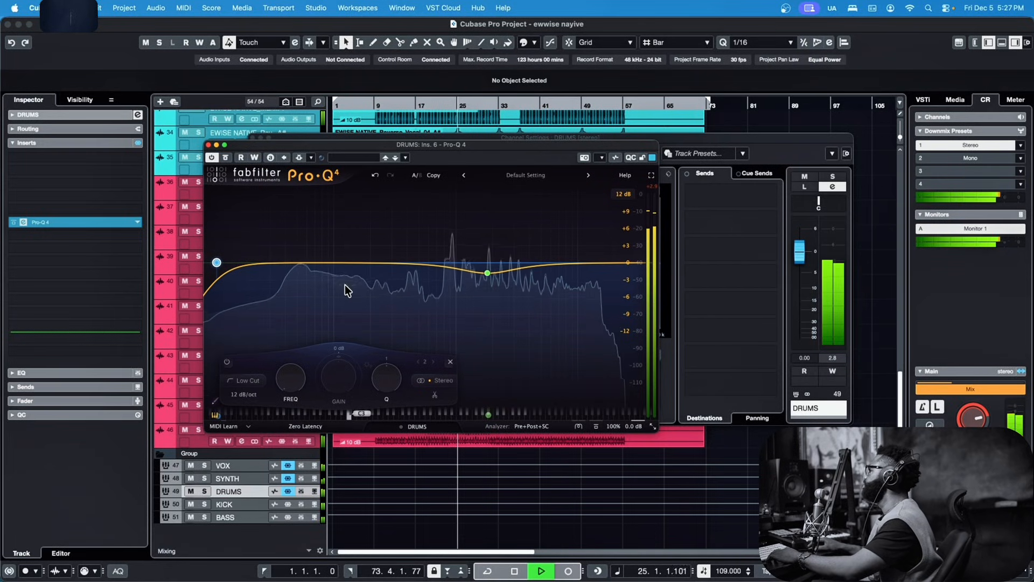
key(space)
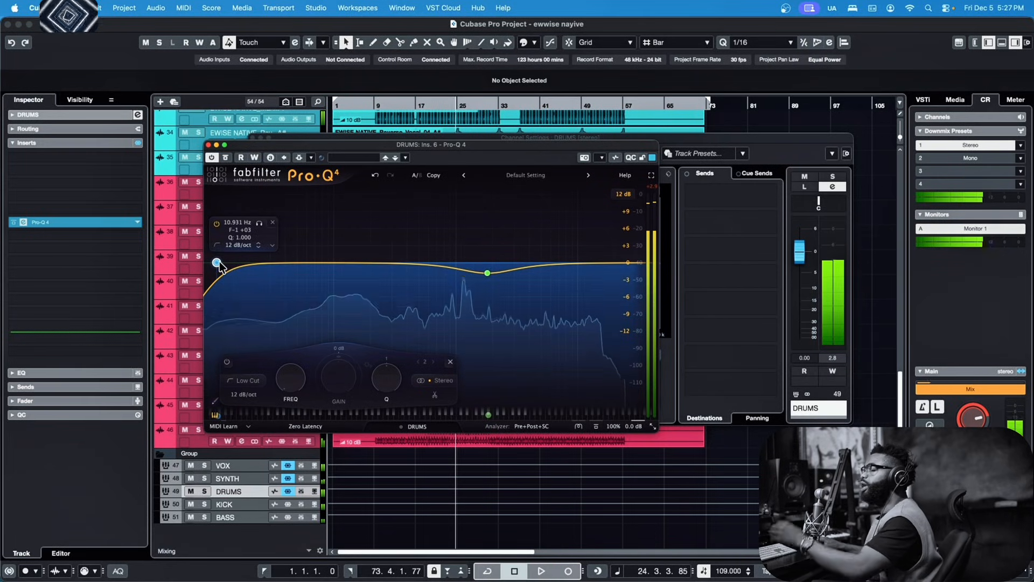
Reshape the DRUMS low cut to 24 dB/oct at about 18 Hz with a Q of about 0.55 during playback
key(space)
drag(217, 263, 236, 266)
key(space)
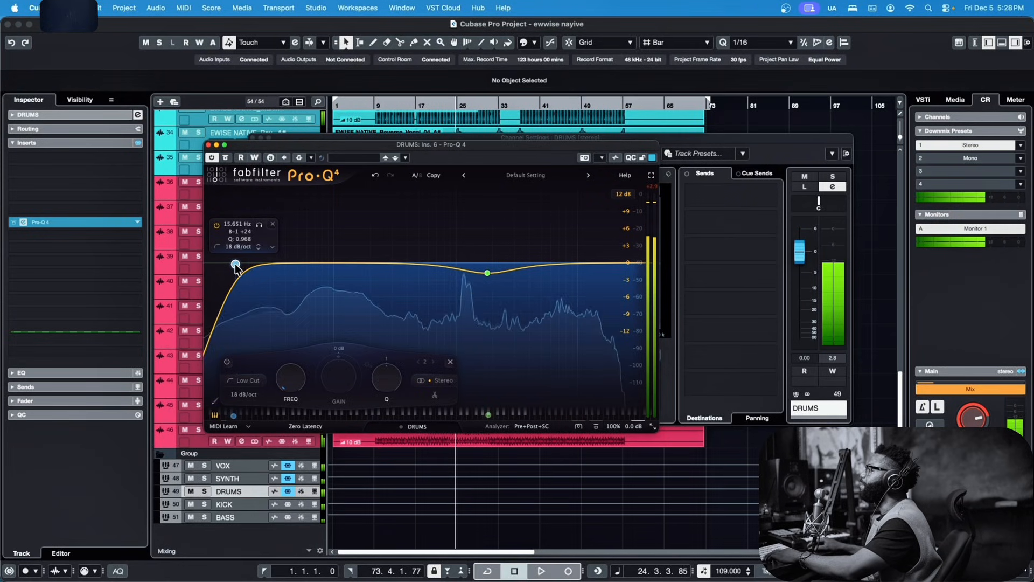
alt+shift+click(235, 265)
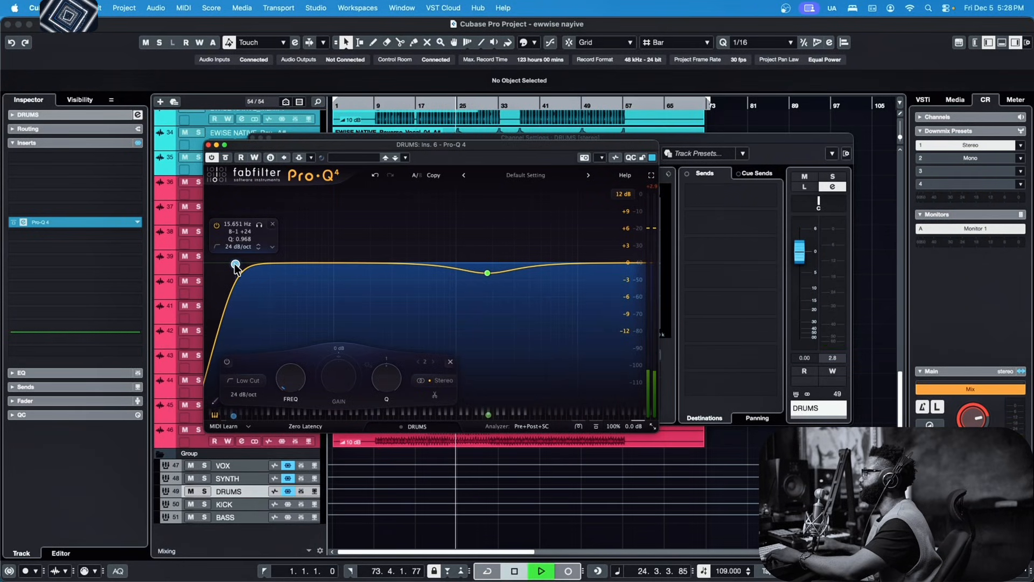
key(space)
drag(235, 267, 243, 291)
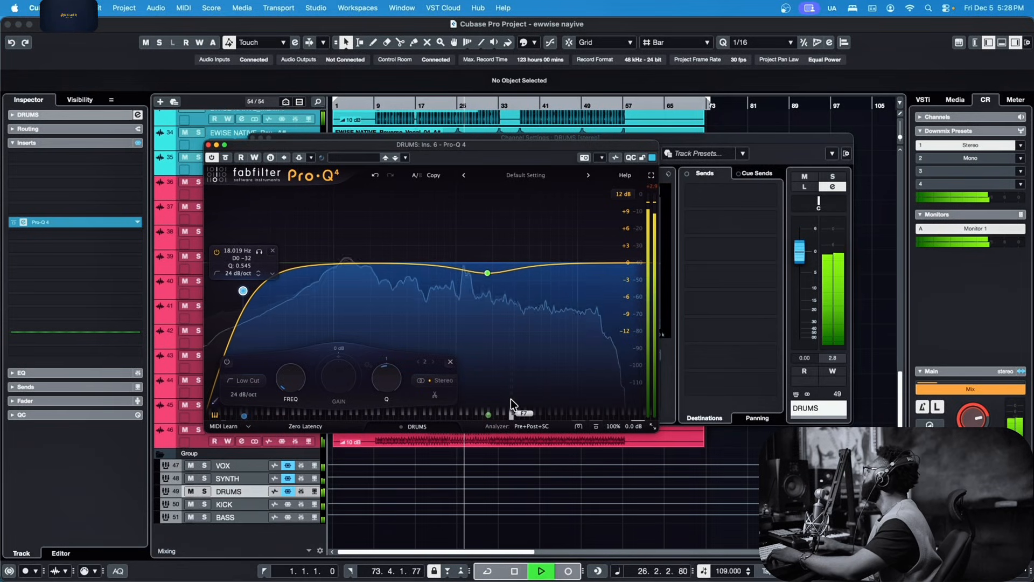
Stop playback, review the DRUMS equalizer curve once more, and close both the equalizer and channel settings windows
click(209, 145)
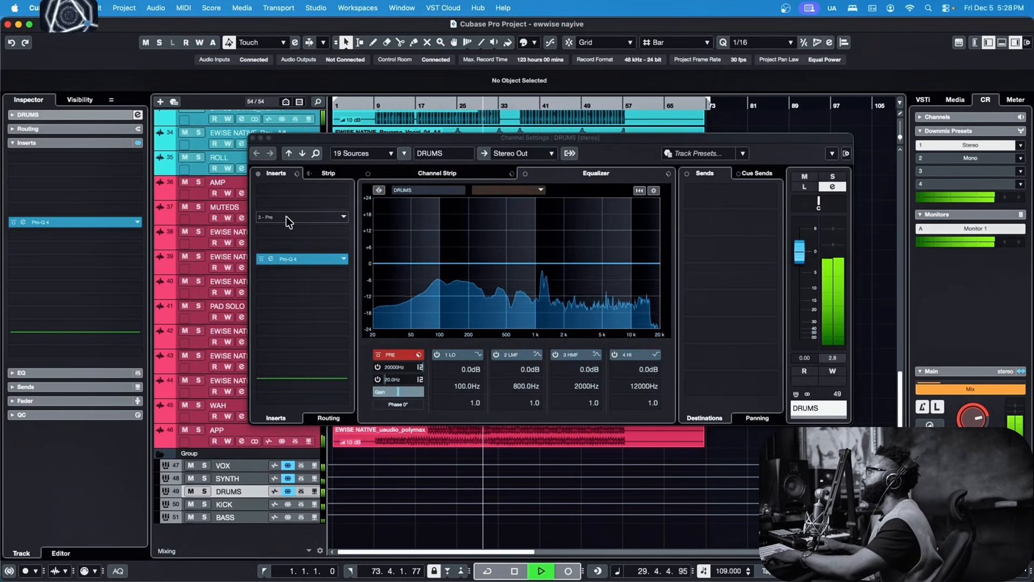
key(space)
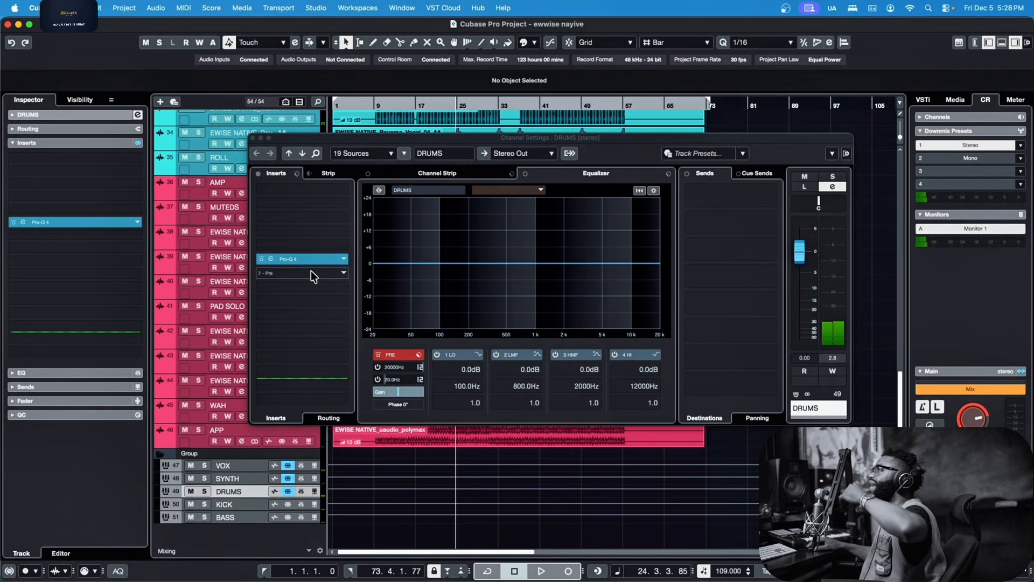
click(276, 260)
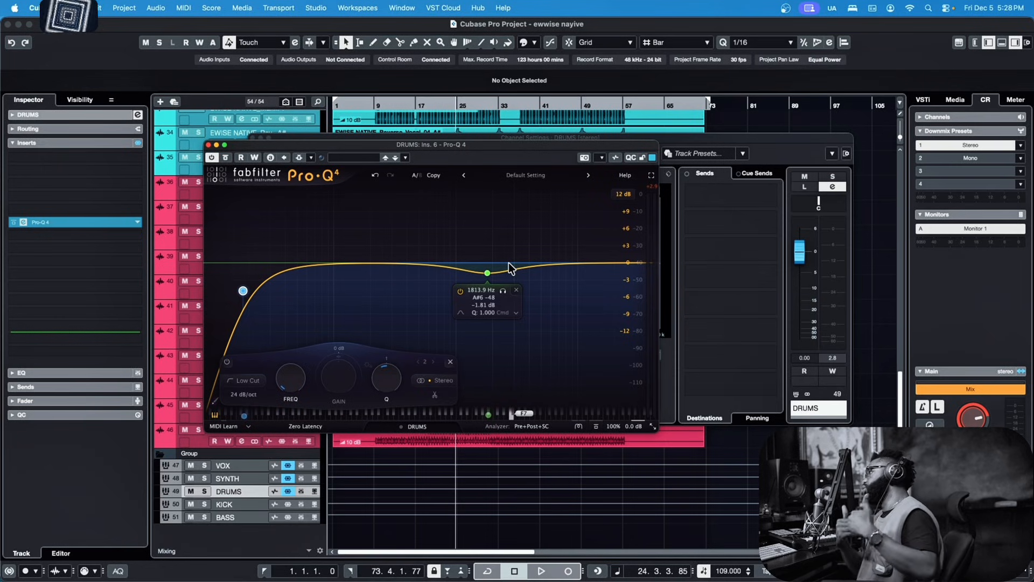
click(208, 144)
click(253, 138)
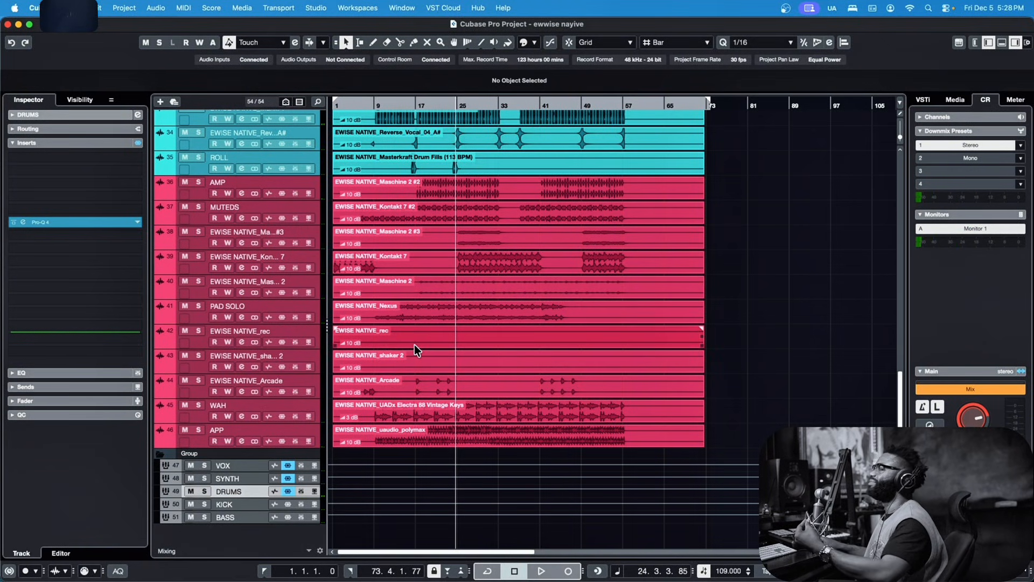
Play the full mix, reduce the track heights to show more tracks, and stop playback
key(space)
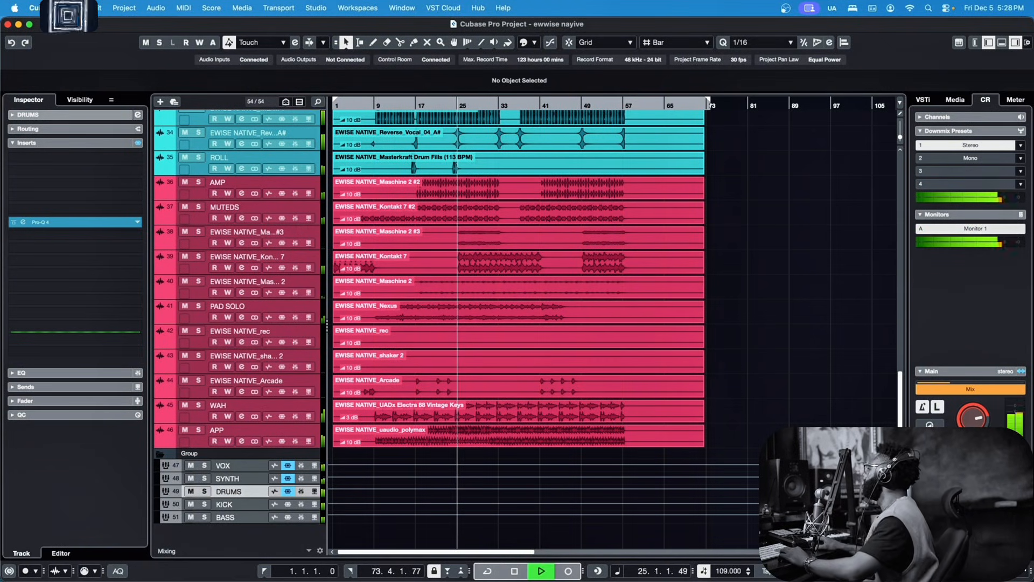
key(shift+g)
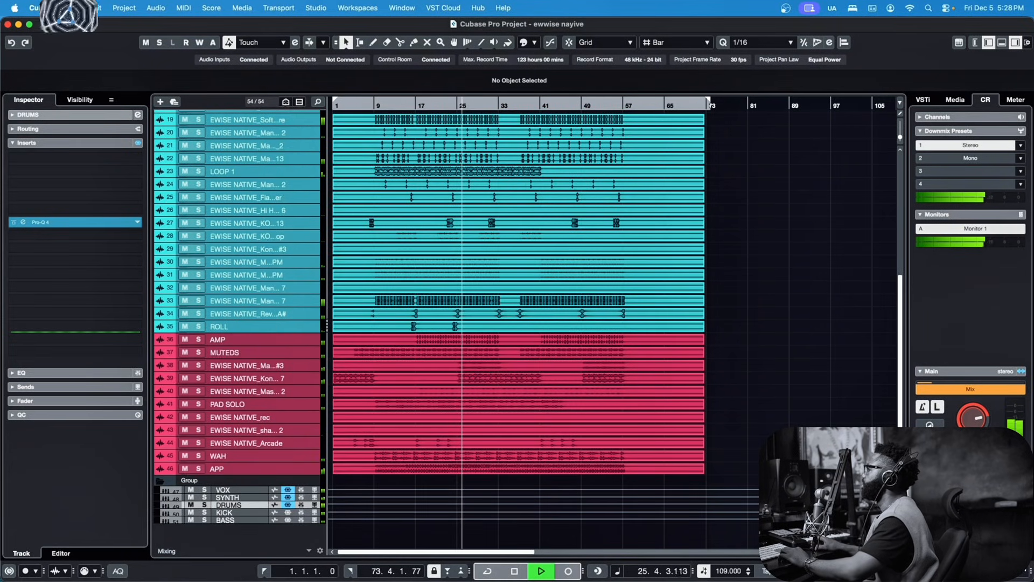
key(space)
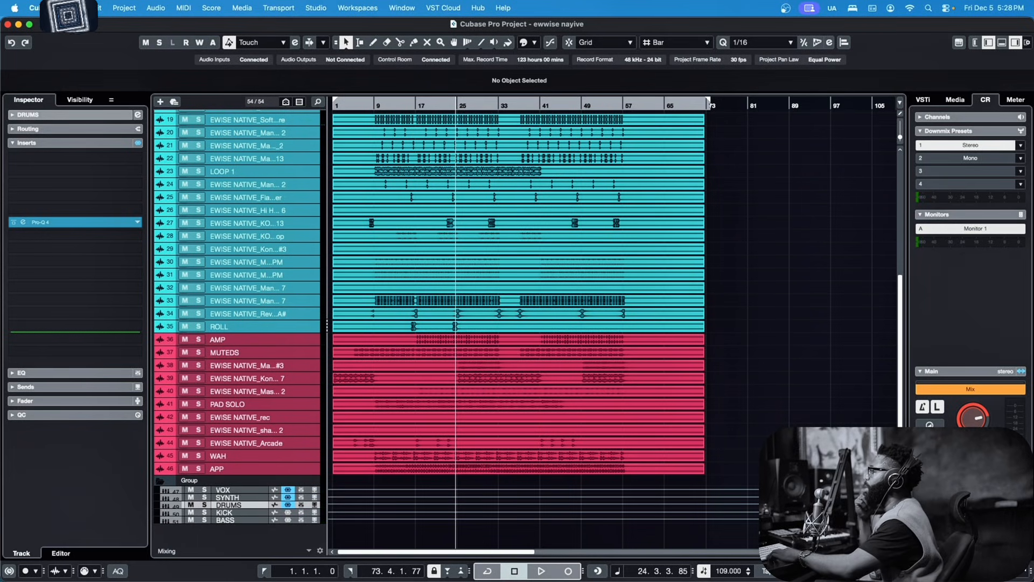
Try a bell boost of about 3.7 dB at about 2095 Hz in the Stereo Out Pro-Q 4, and turn it into a cut
key(space)
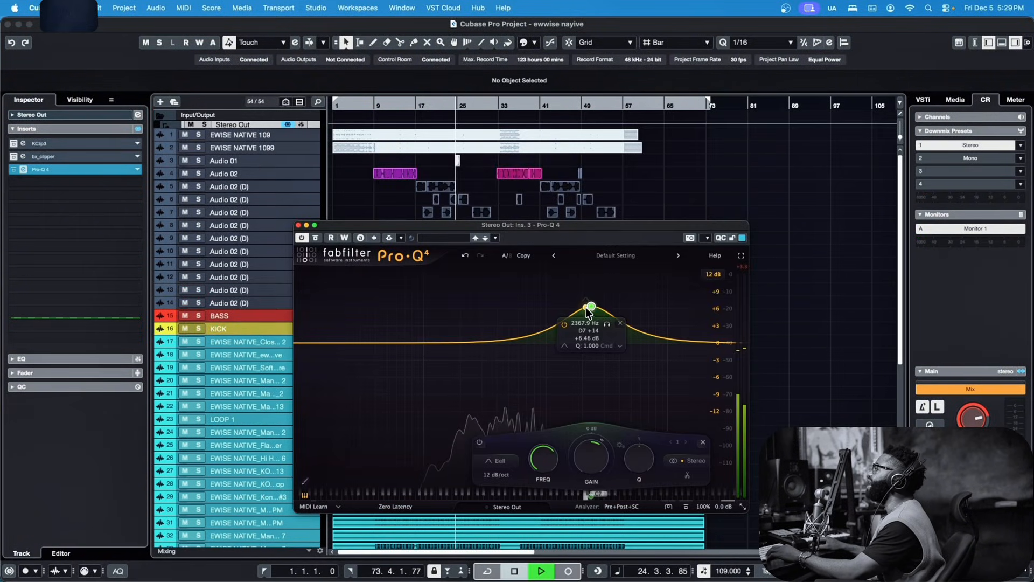
drag(586, 307, 585, 322)
key(space)
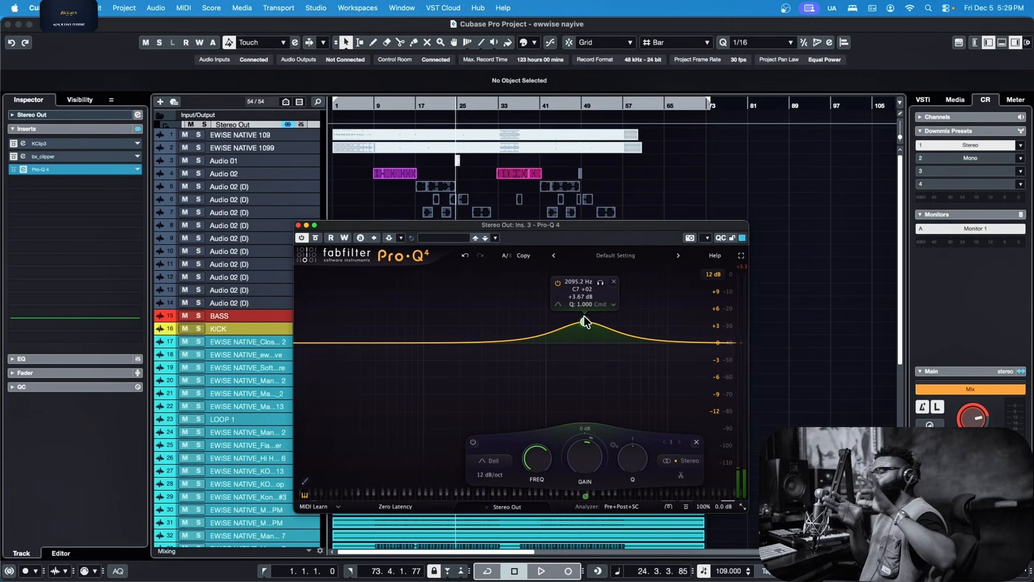
drag(555, 238, 561, 280)
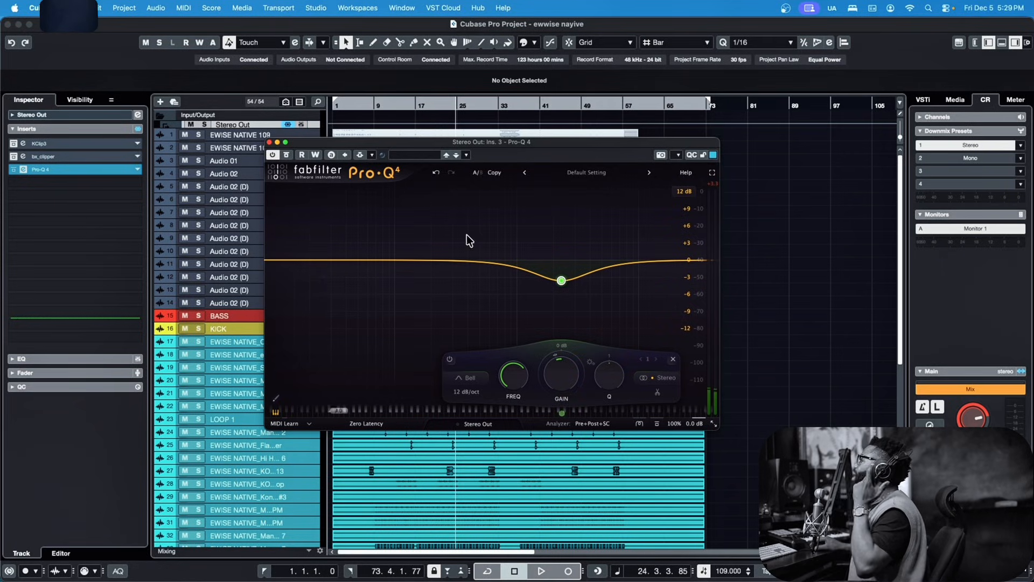
Try bell boosts of about 7.5 dB at 1803 Hz and 6.4 dB at 55 Hz on Stereo Out, and turn both into cuts
mouse_move(577, 288)
drag(562, 281, 547, 217)
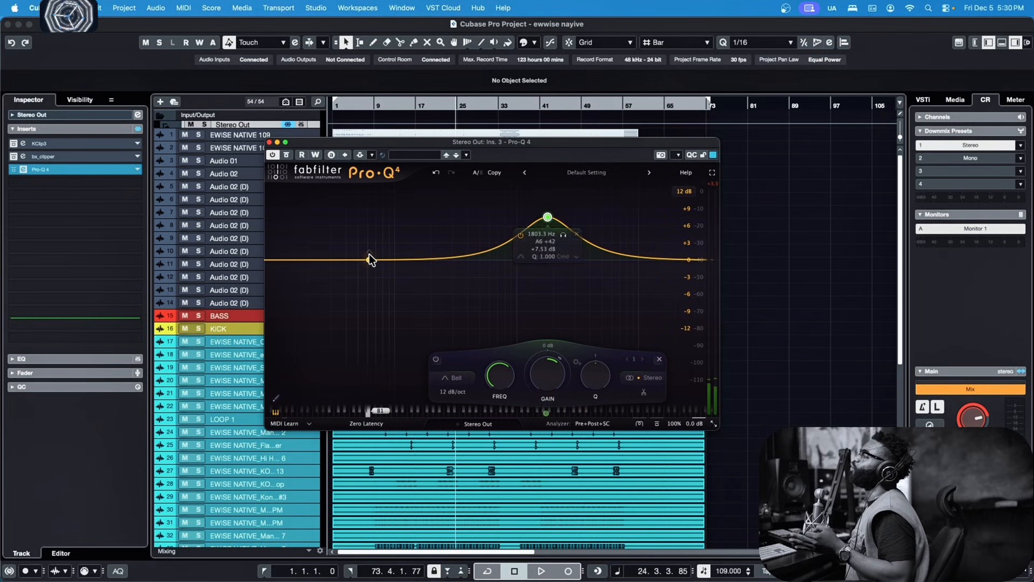
drag(371, 261, 364, 225)
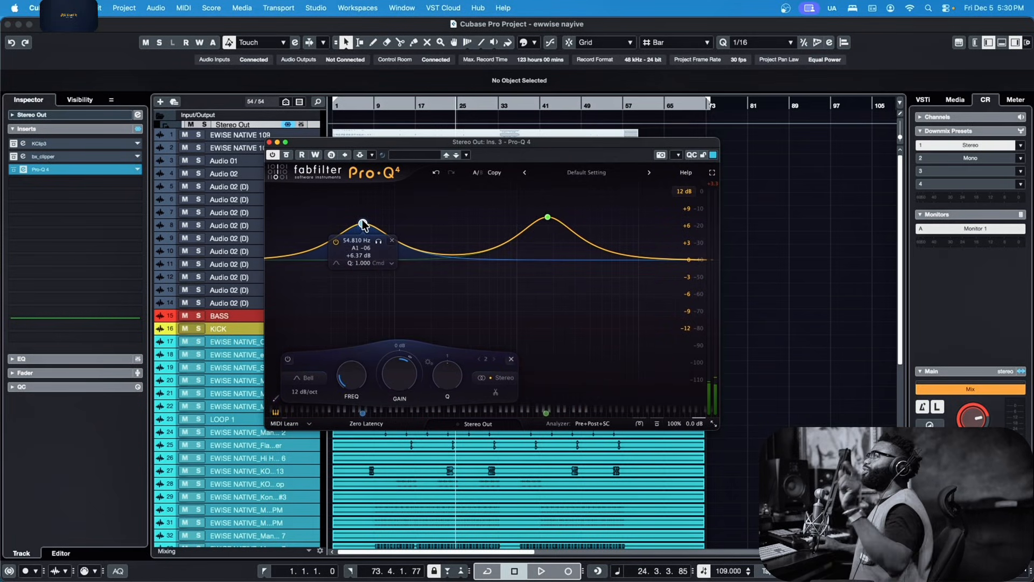
drag(552, 227, 571, 285)
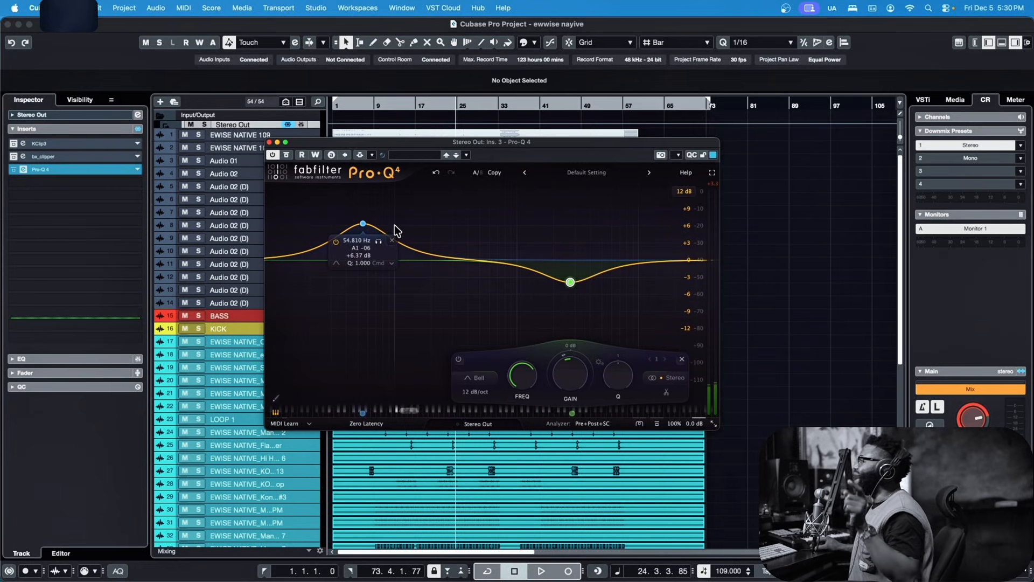
drag(360, 223, 351, 279)
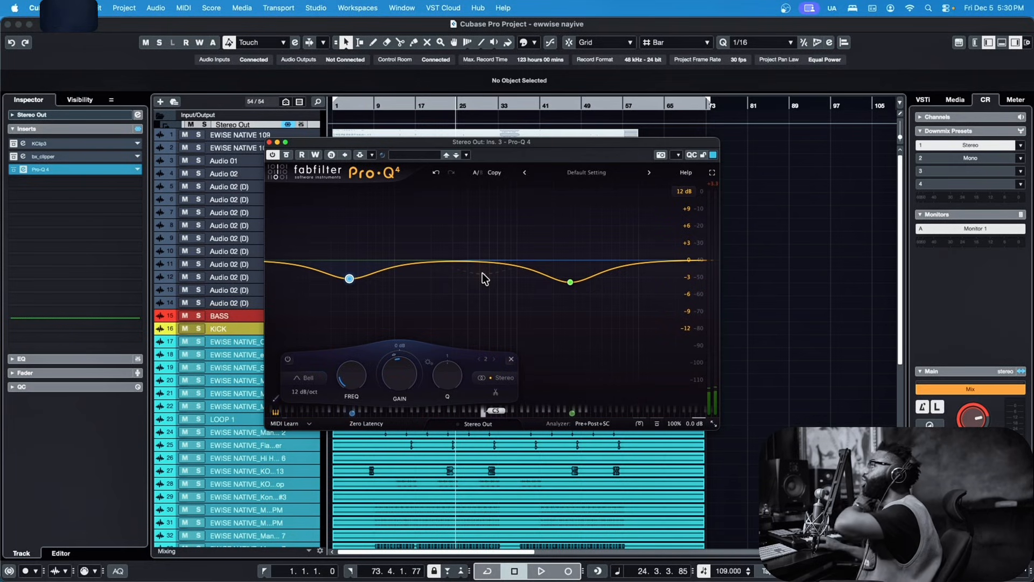
Return both Stereo Out equalizer bands to about 0 dB and close the equalizer window
drag(570, 282, 554, 268)
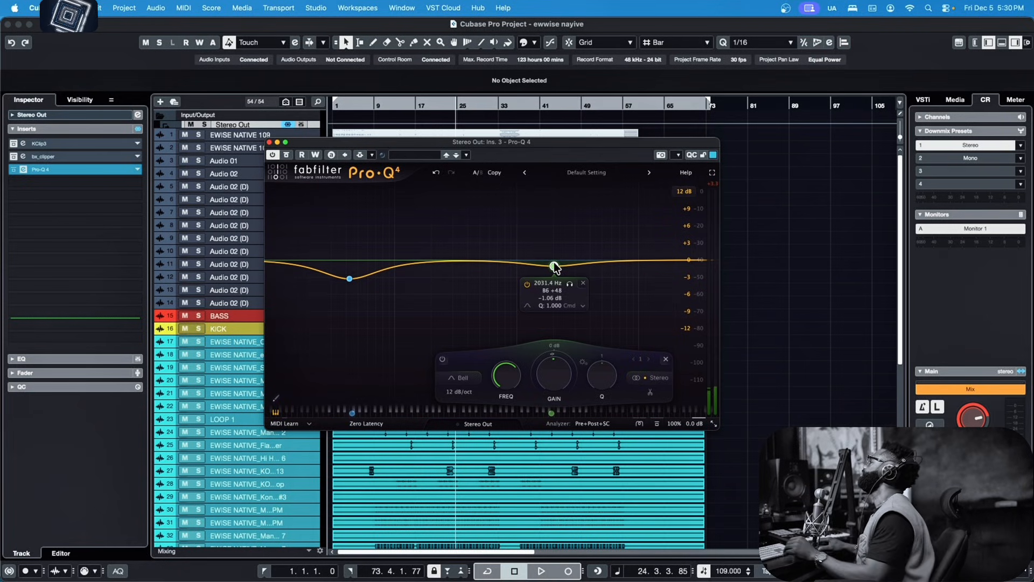
drag(554, 267, 558, 263)
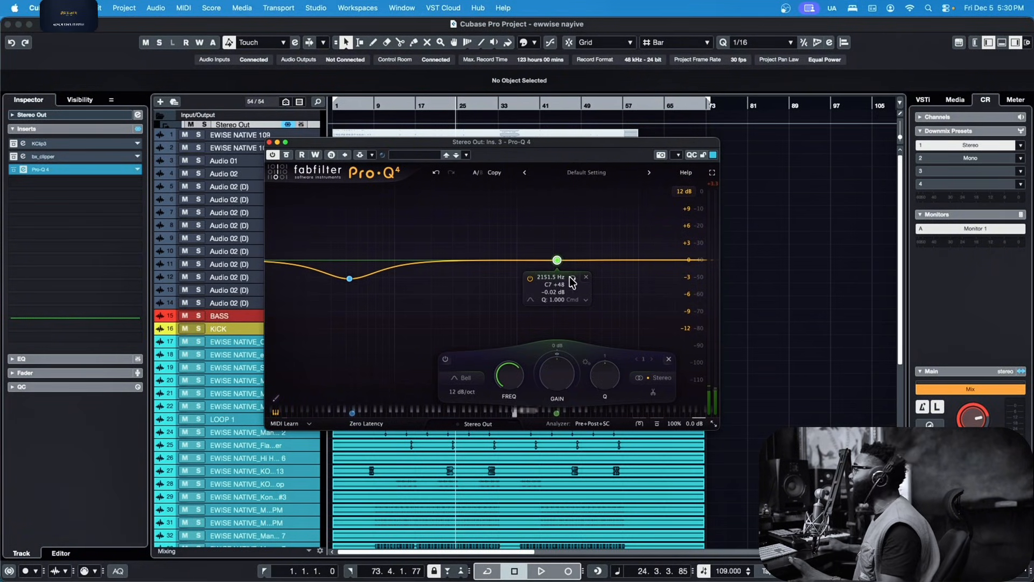
drag(350, 278, 352, 263)
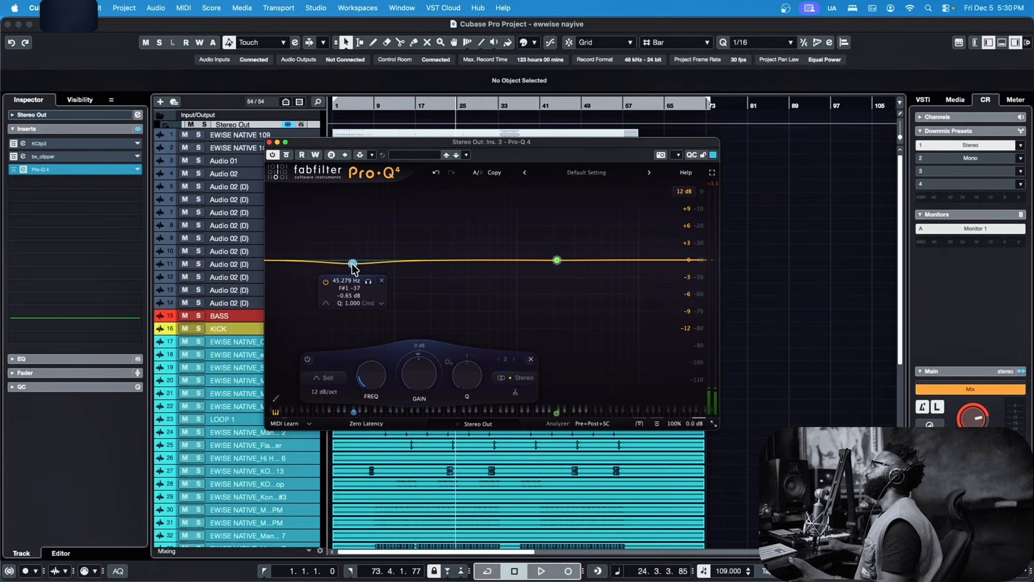
mouse_move(353, 260)
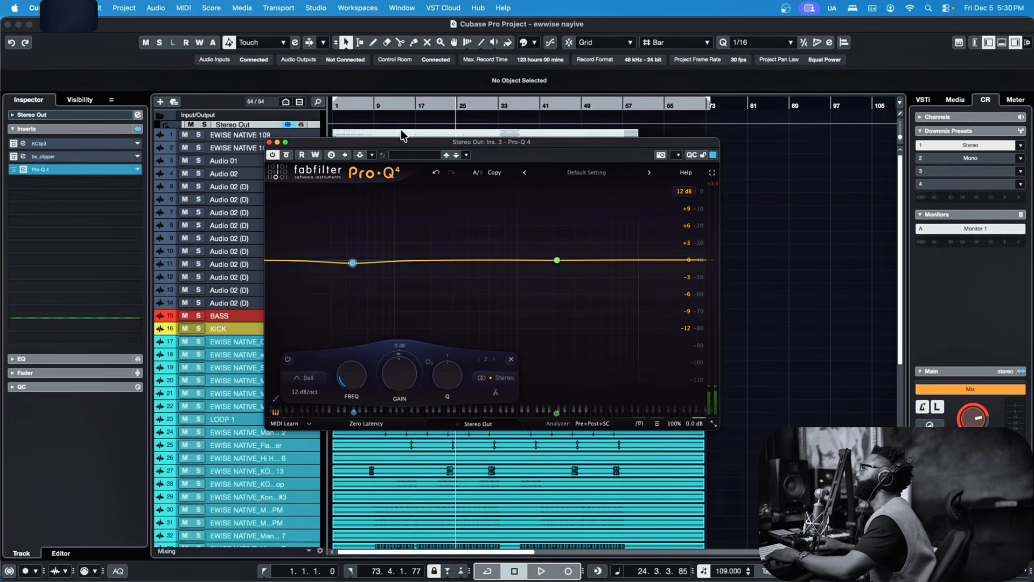
drag(353, 263, 354, 259)
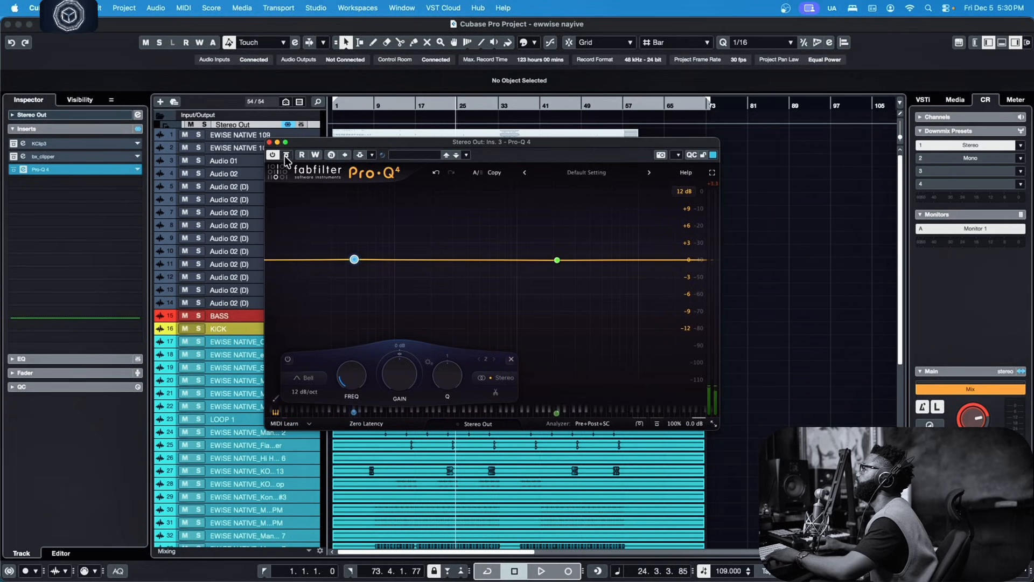
click(269, 141)
Play the full mix, select the SYNTH group channel, and stop playback
key(space)
scroll(517, 323, down, 6)
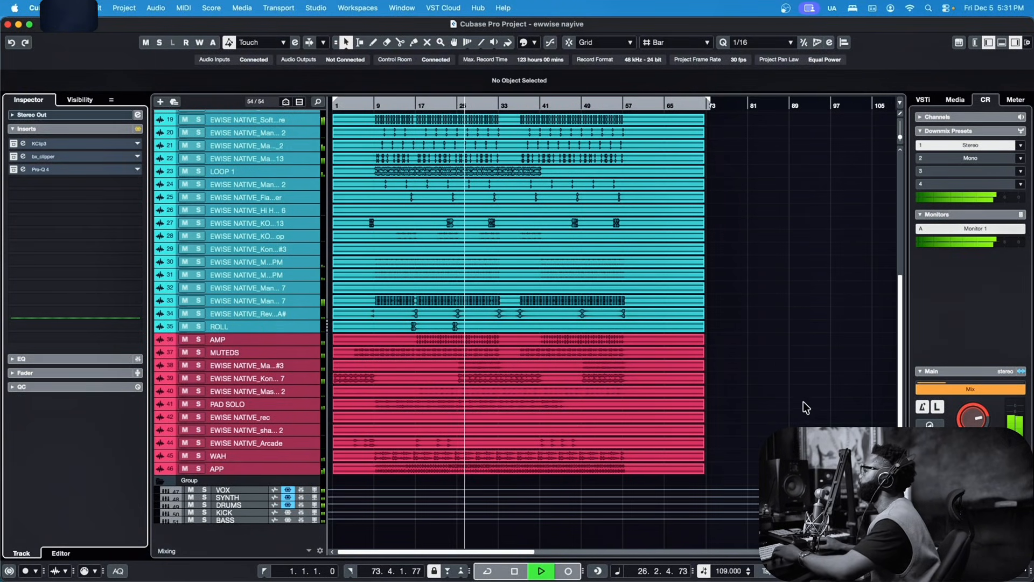
click(238, 497)
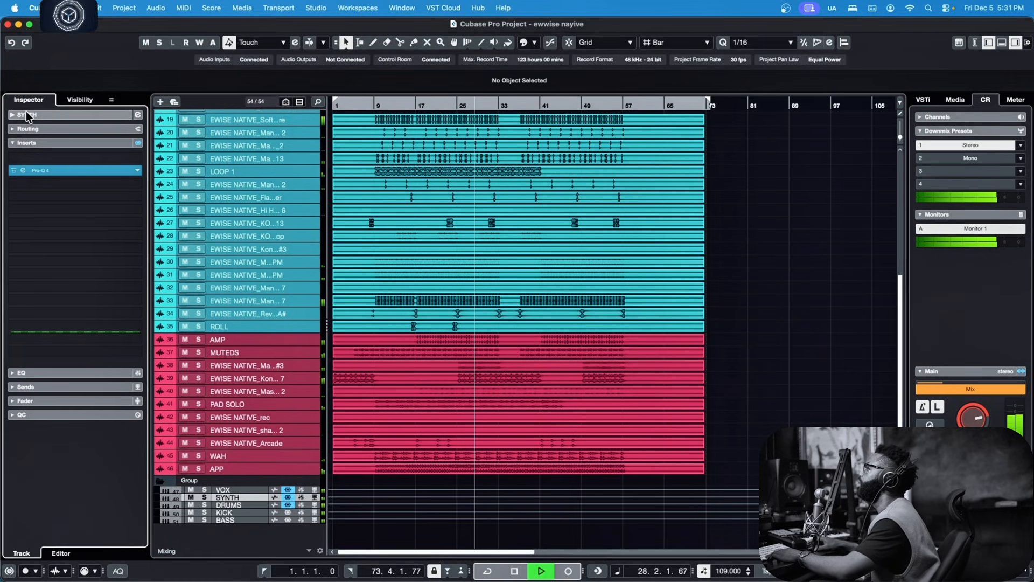
click(65, 115)
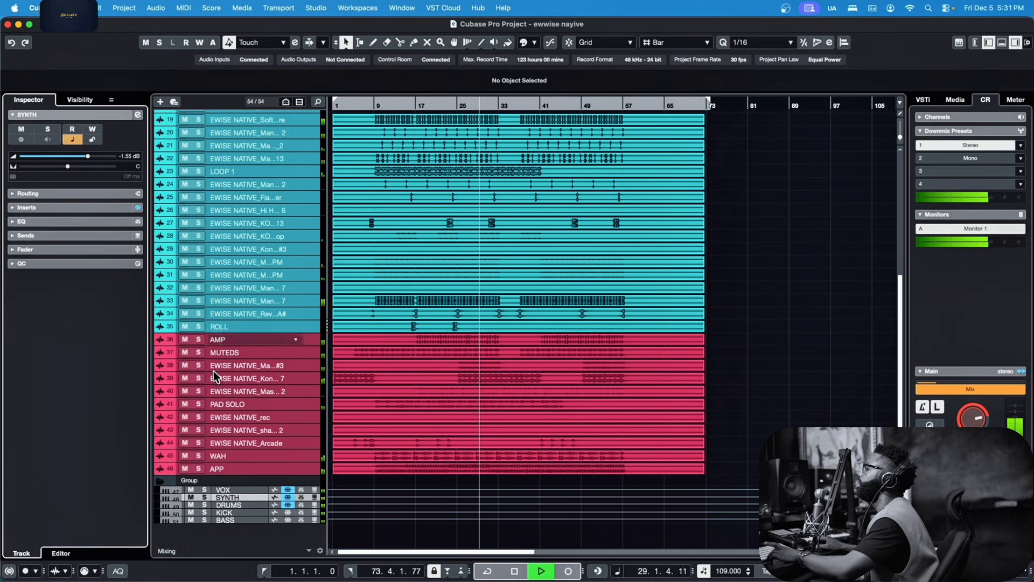
key(space)
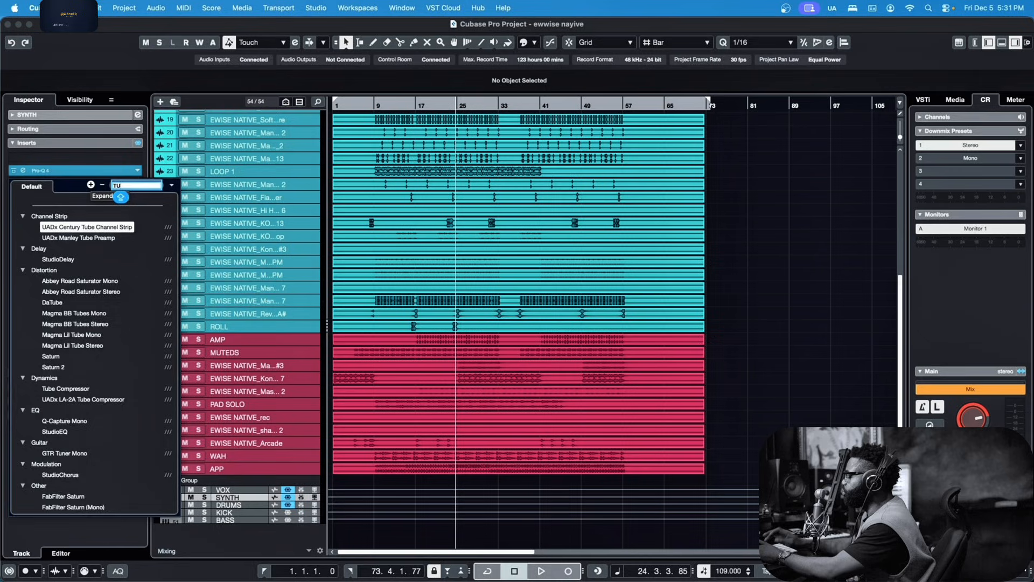
Search the plug-ins for "TUBE" and insert Magma Lil Tube Stereo after Pro-Q 4 on the SYNTH group
text(BE)
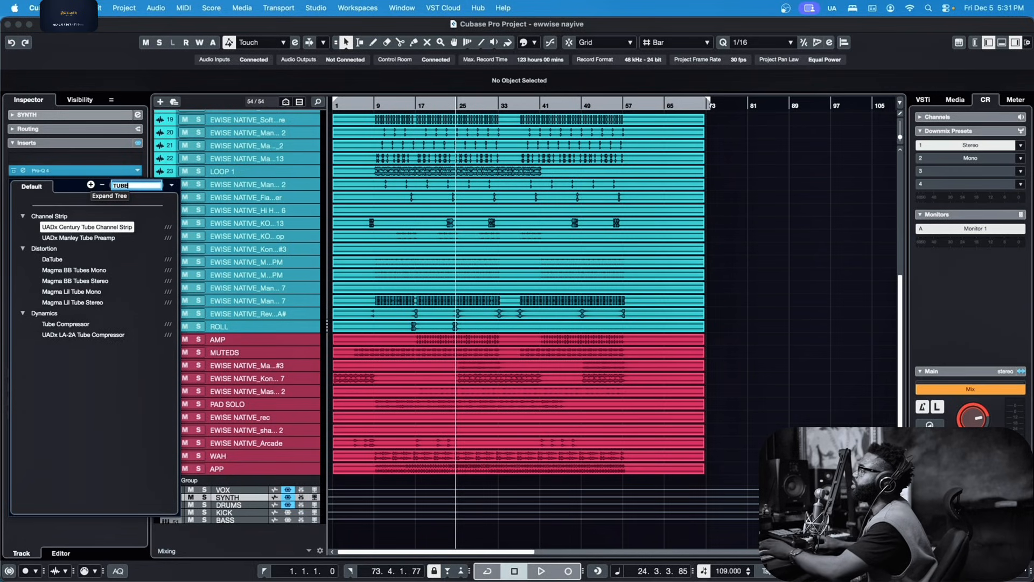
click(72, 302)
drag(382, 360, 496, 204)
Raise the Lil Tube's drive to about 77 and set its sensitivity to High while auditioning the full mix
key(space)
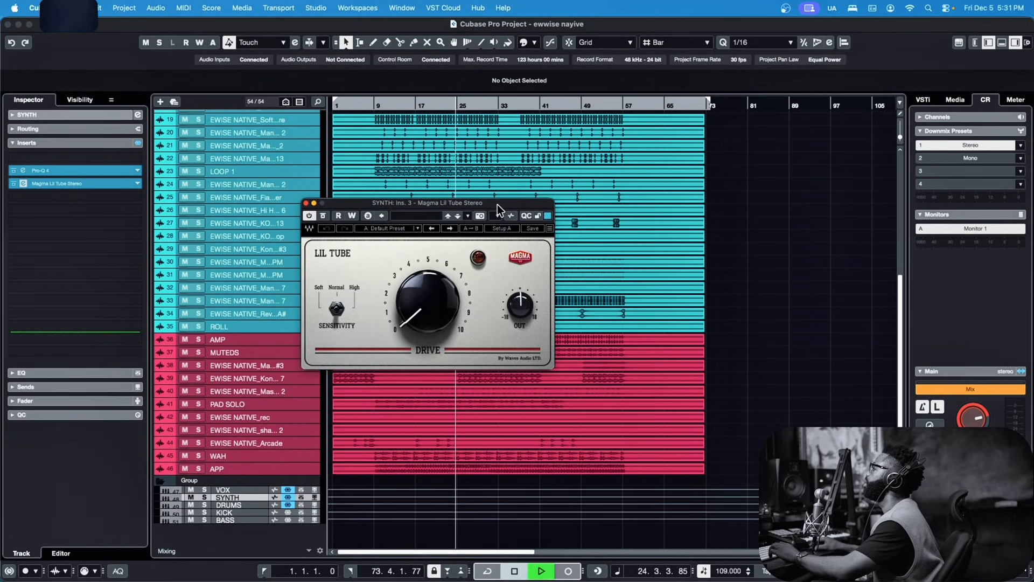
drag(425, 306, 425, 272)
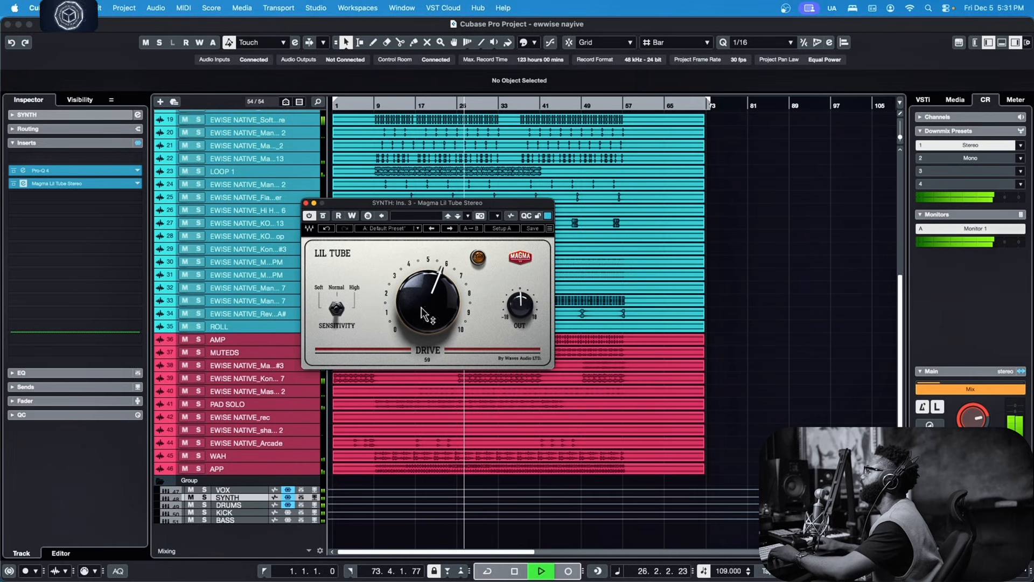
drag(422, 308, 422, 297)
click(353, 293)
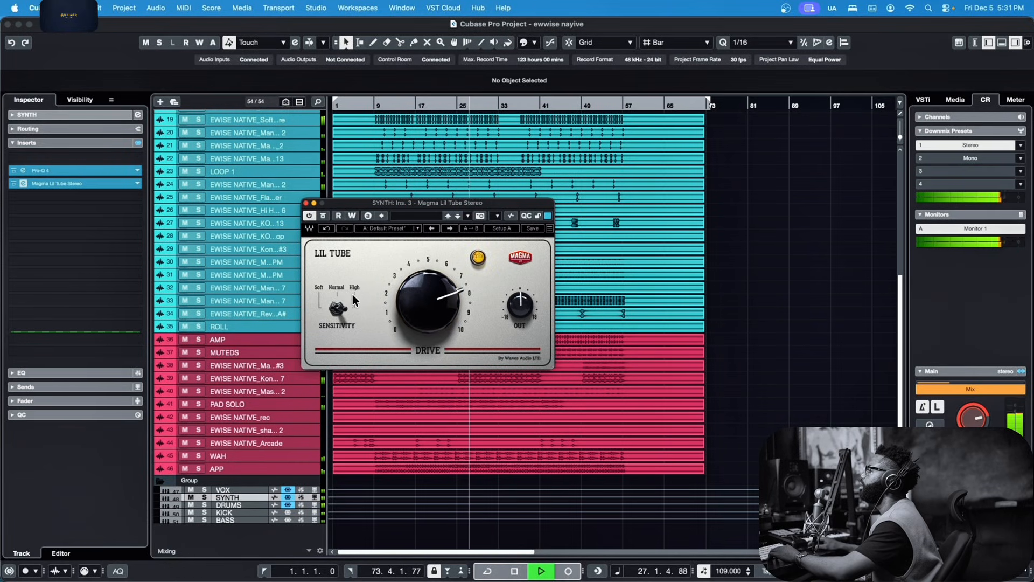
drag(418, 200, 435, 176)
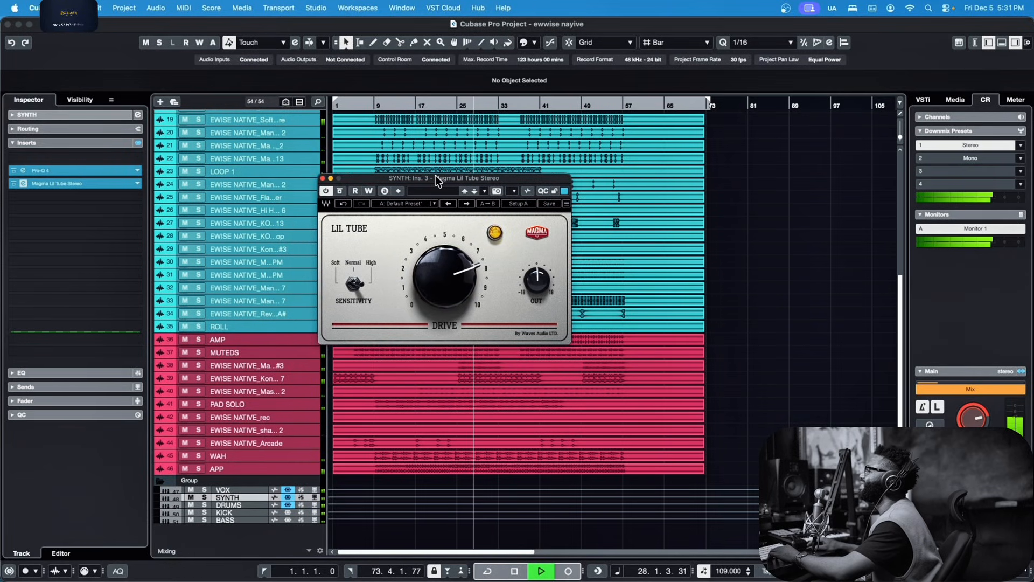
key(space)
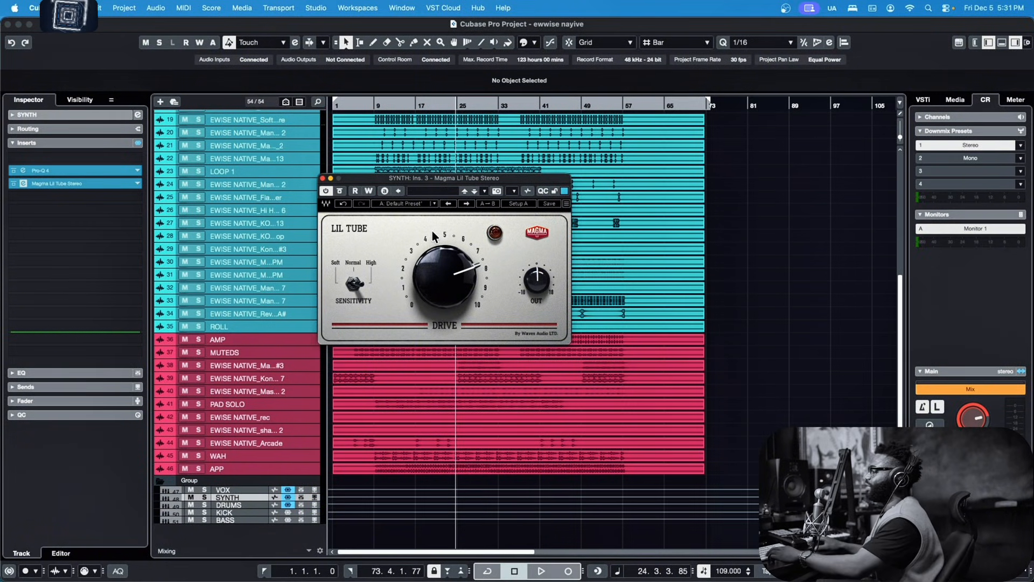
Solo the SYNTH group and audition its saturated sound on its own
click(205, 497)
key(space)
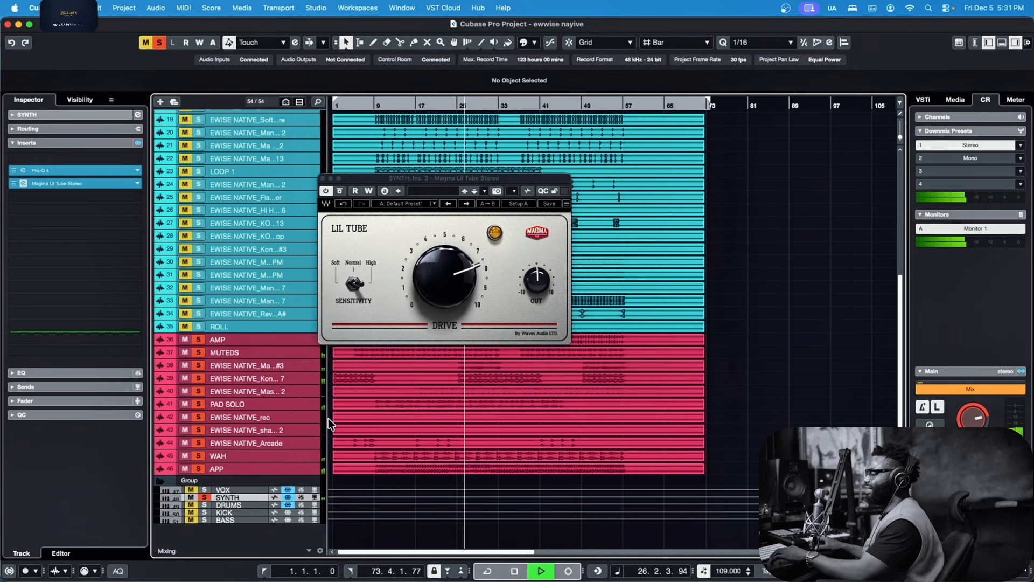
key(space)
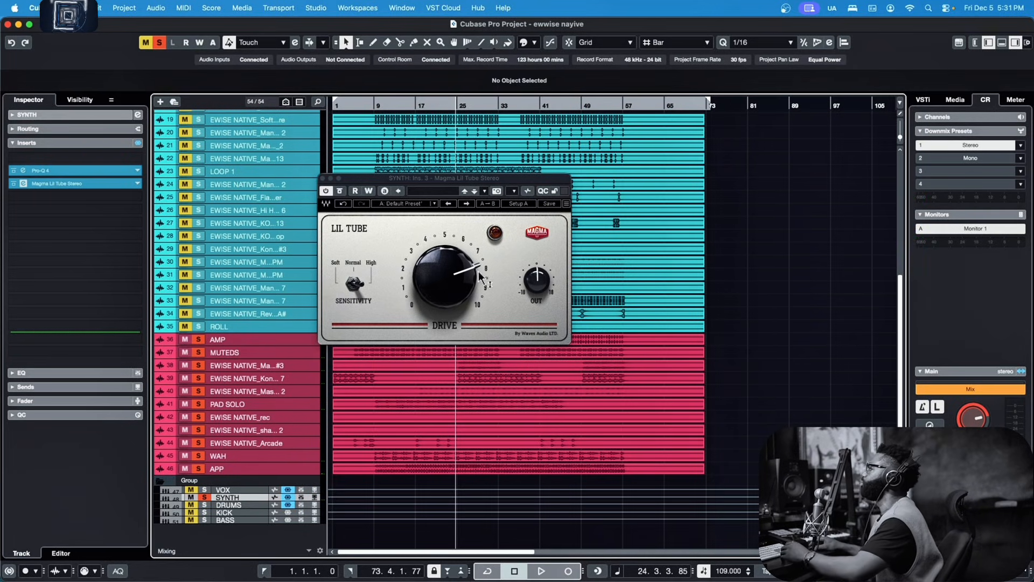
Lower the Lil Tube's drive to about 2 on its dial and audition the soloed SYNTH group
mouse_move(456, 289)
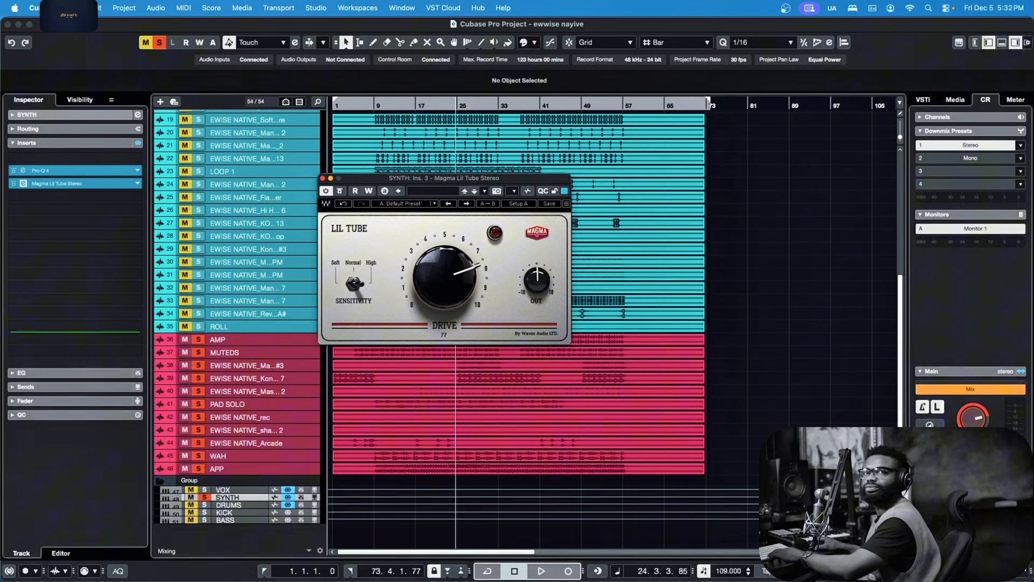
drag(454, 283, 454, 311)
key(space)
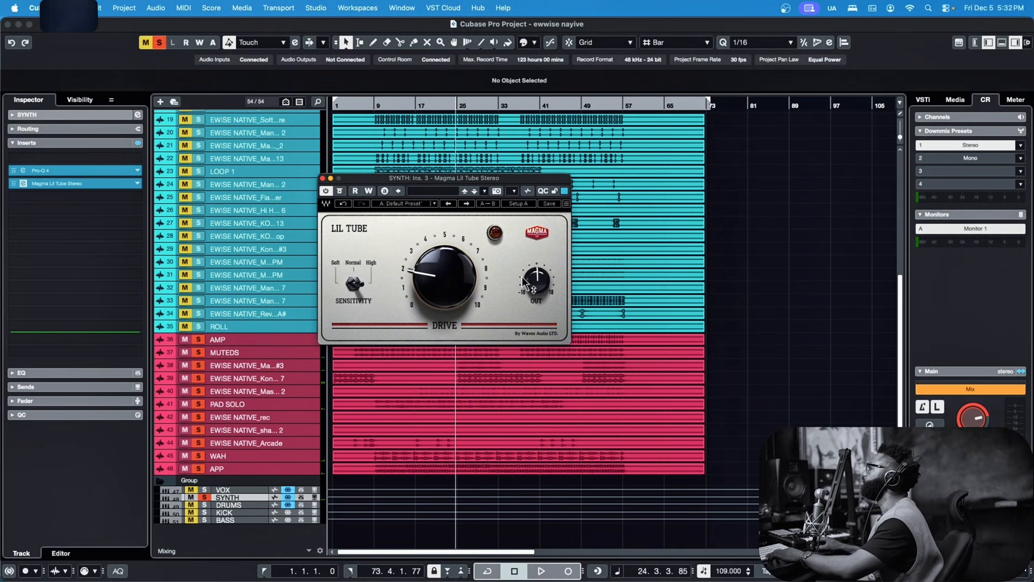
mouse_move(539, 284)
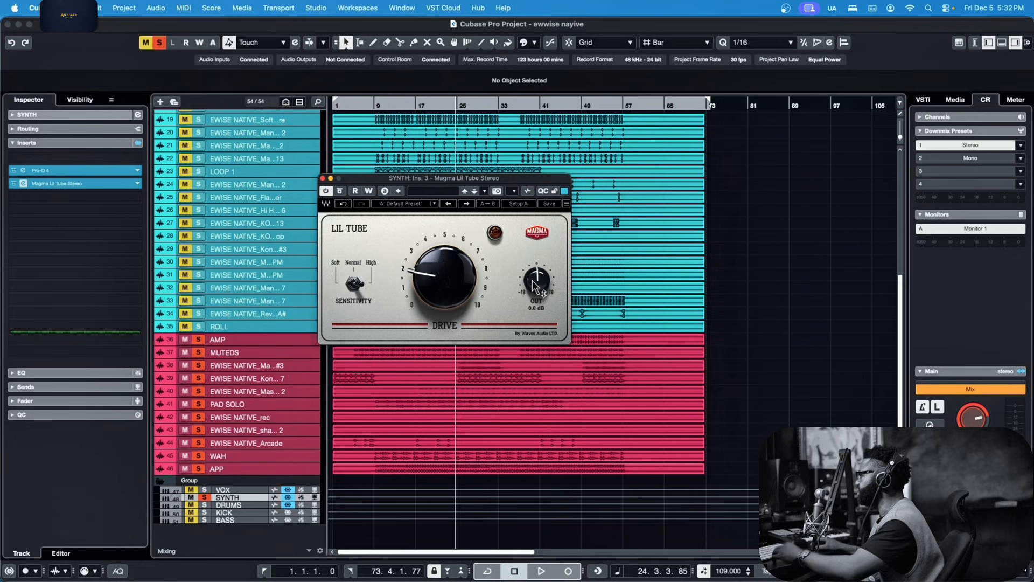
key(space)
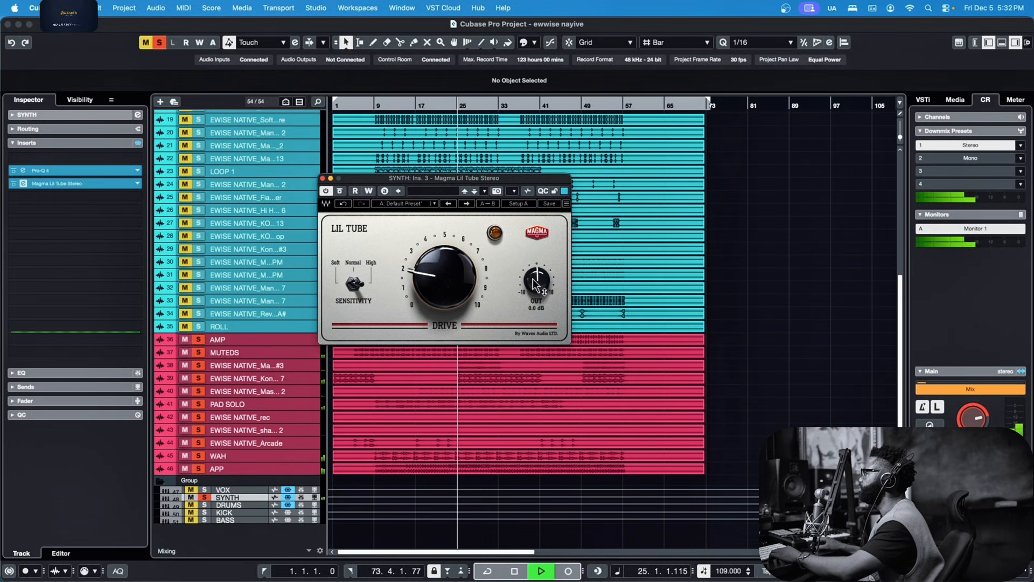
key(space)
Clear all solos and audition the full mix with the saturated SYNTH group
click(158, 43)
key(space)
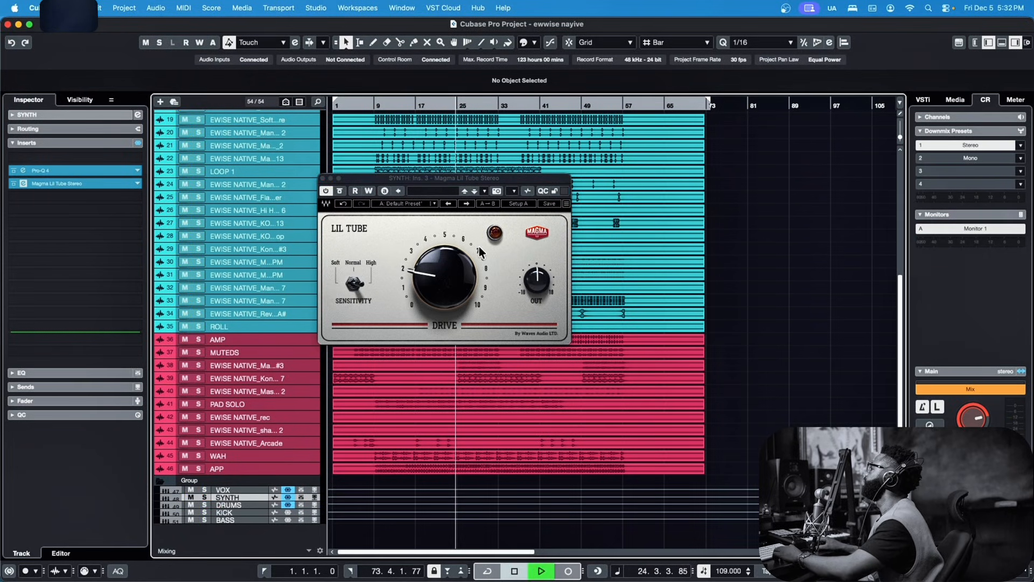
key(space)
Lower the Lil Tube's output level below 0 dB against the full mix and close the plug-in
mouse_move(535, 285)
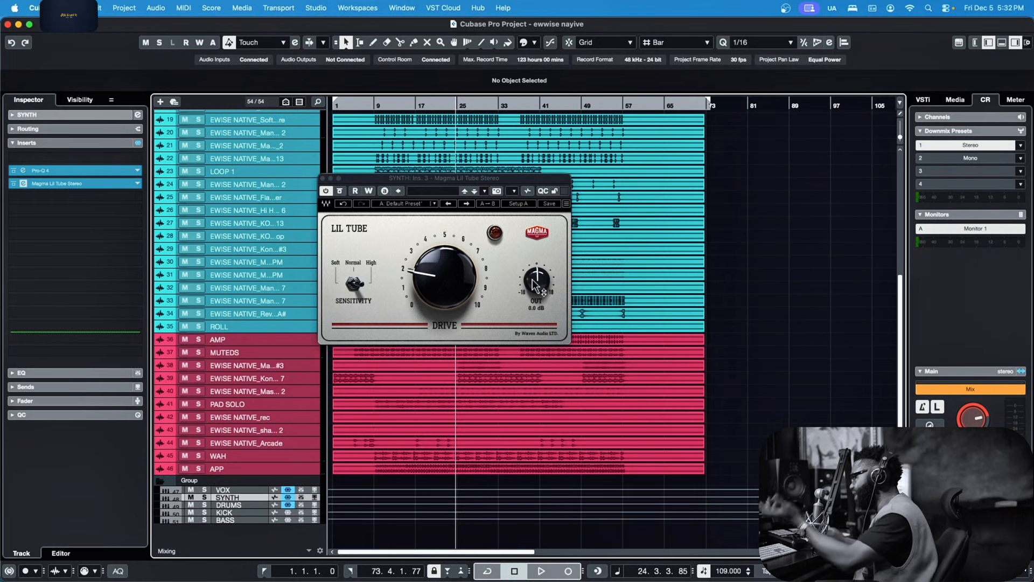
drag(535, 285, 539, 278)
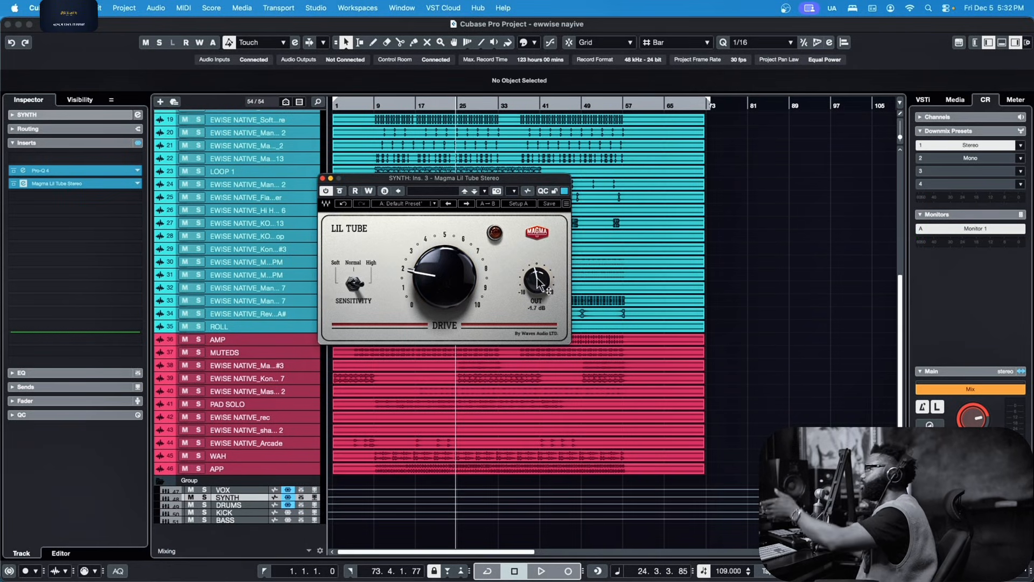
key(space)
drag(539, 284, 539, 301)
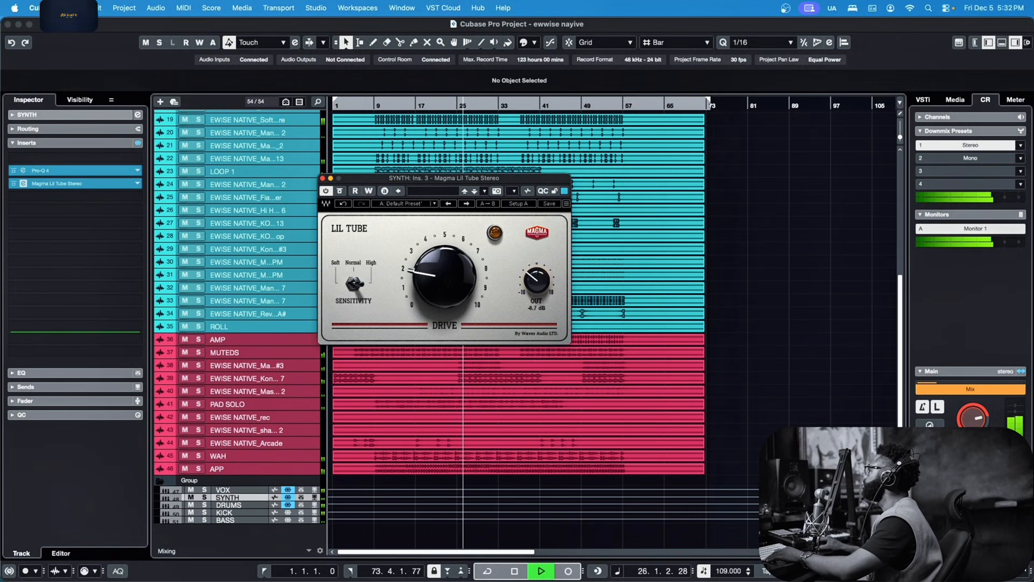
drag(536, 275, 533, 283)
key(space)
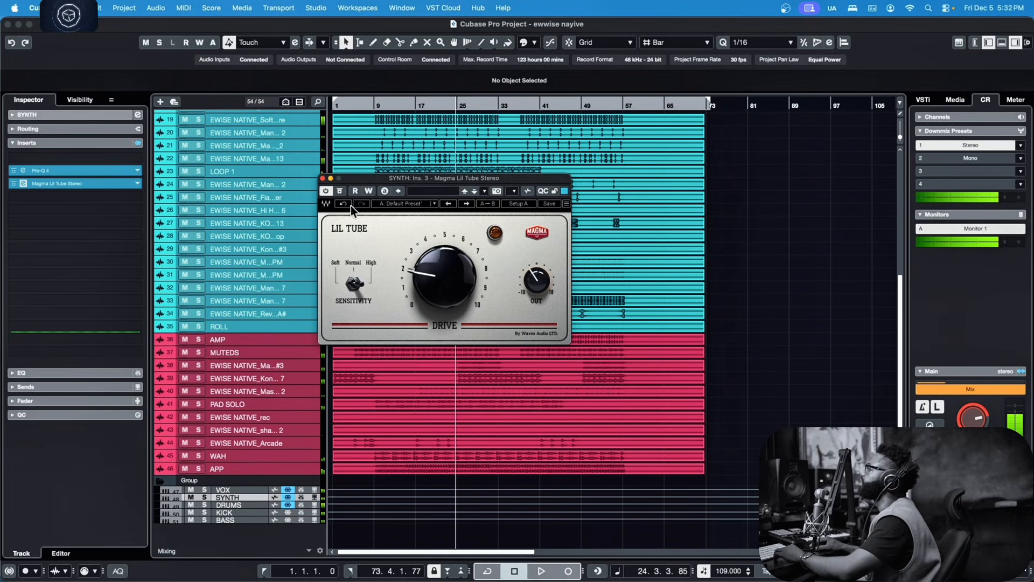
click(323, 178)
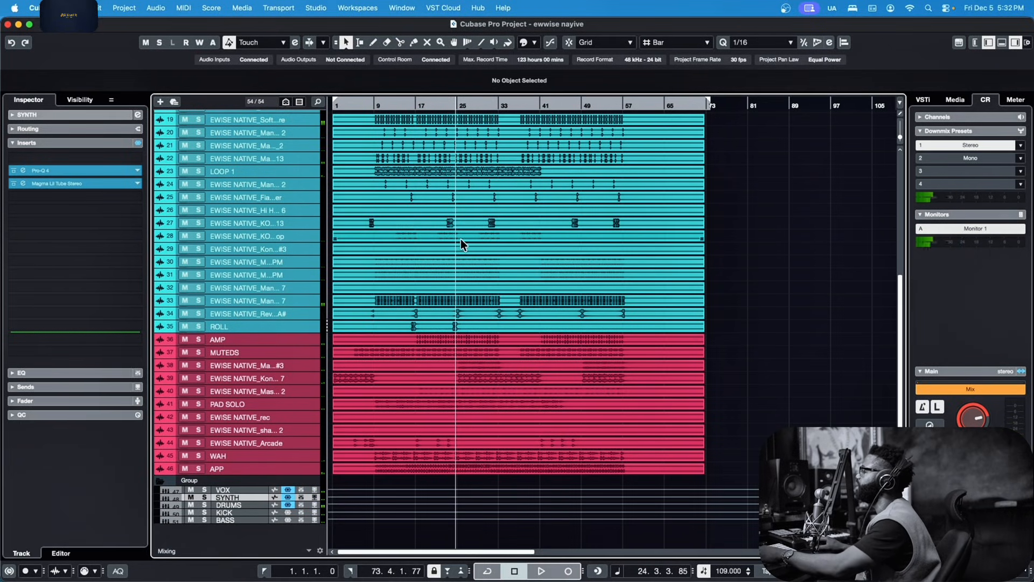
Search the plug-ins for "SSL" and insert SSL EV2 Channel Stereo after the Lil Tube on the SYNTH group
click(99, 196)
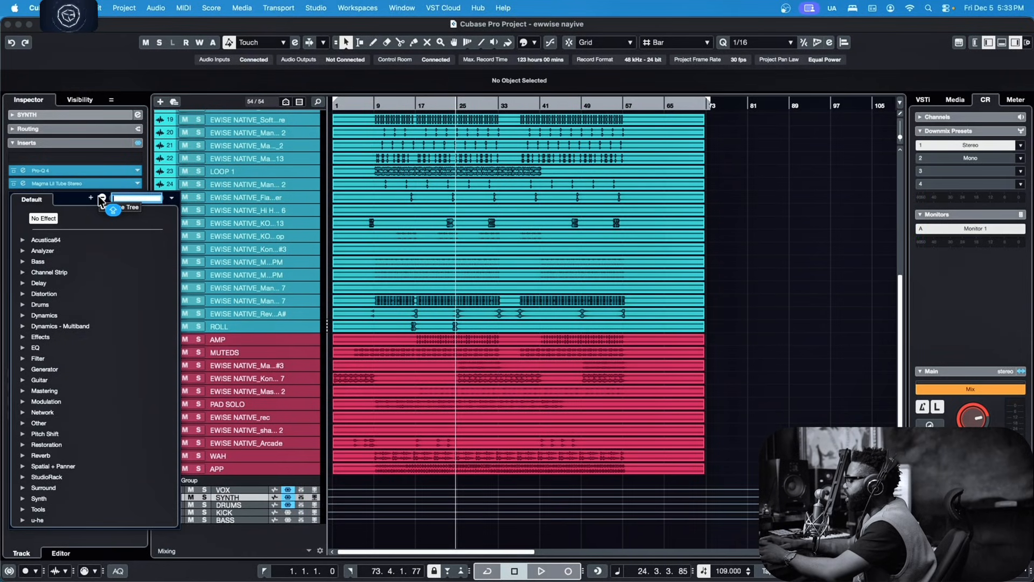
text(SSL)
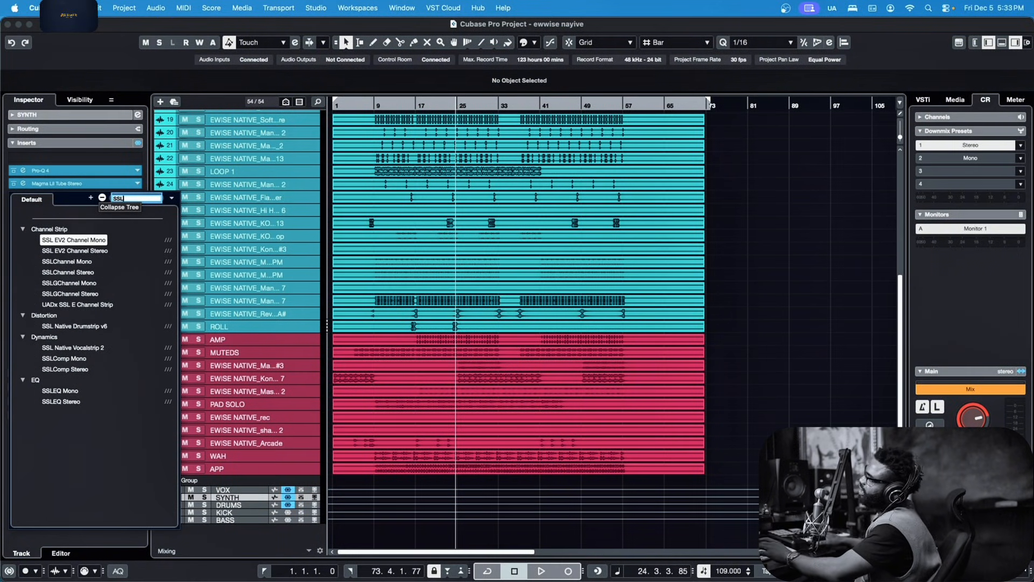
click(83, 250)
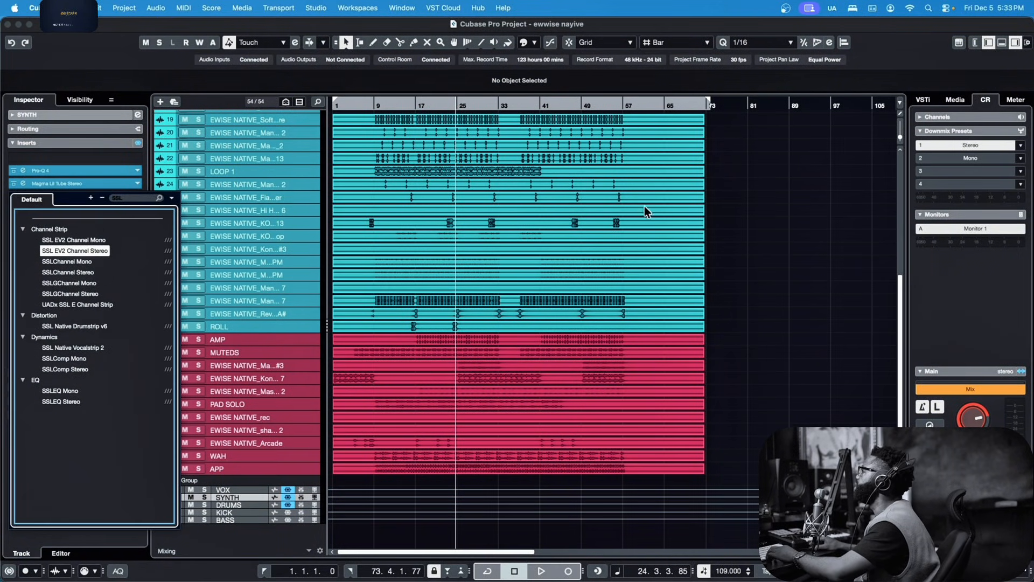
key(Return)
drag(618, 116, 404, 94)
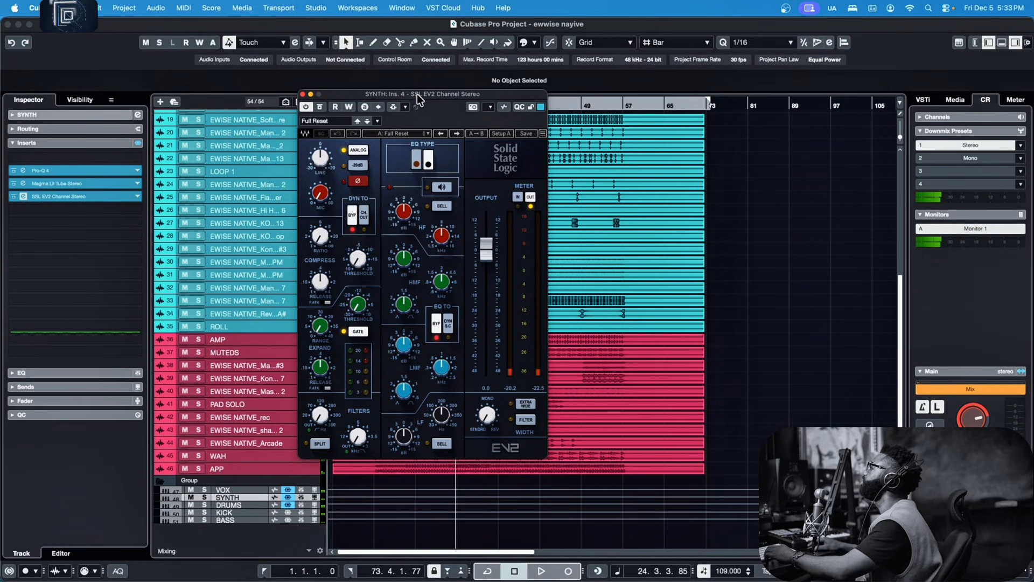
drag(417, 94, 399, 94)
Play the full mix to judge the SYNTH group through the SSL EV2 Channel, and stop playback
key(space)
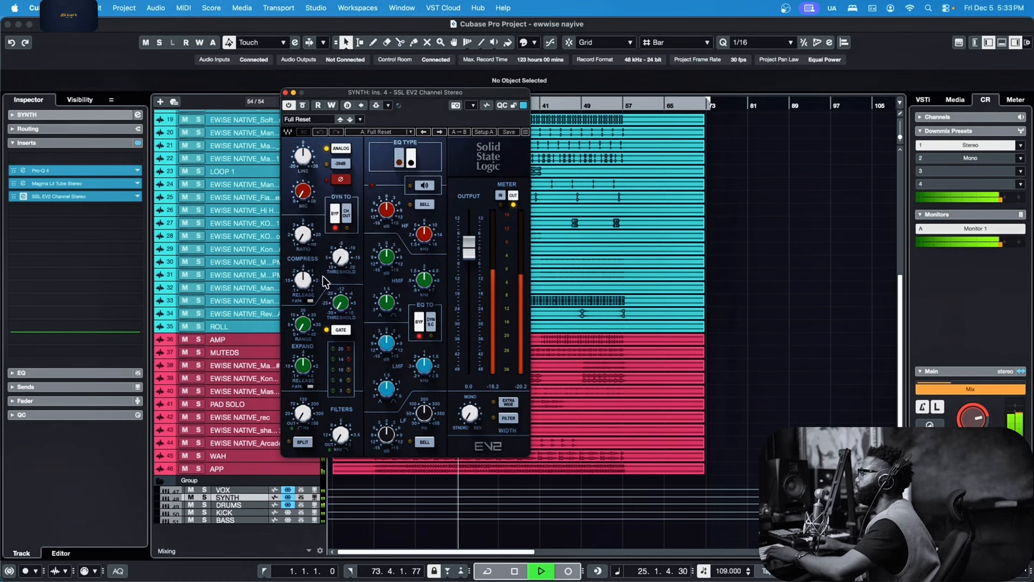
drag(373, 95, 431, 96)
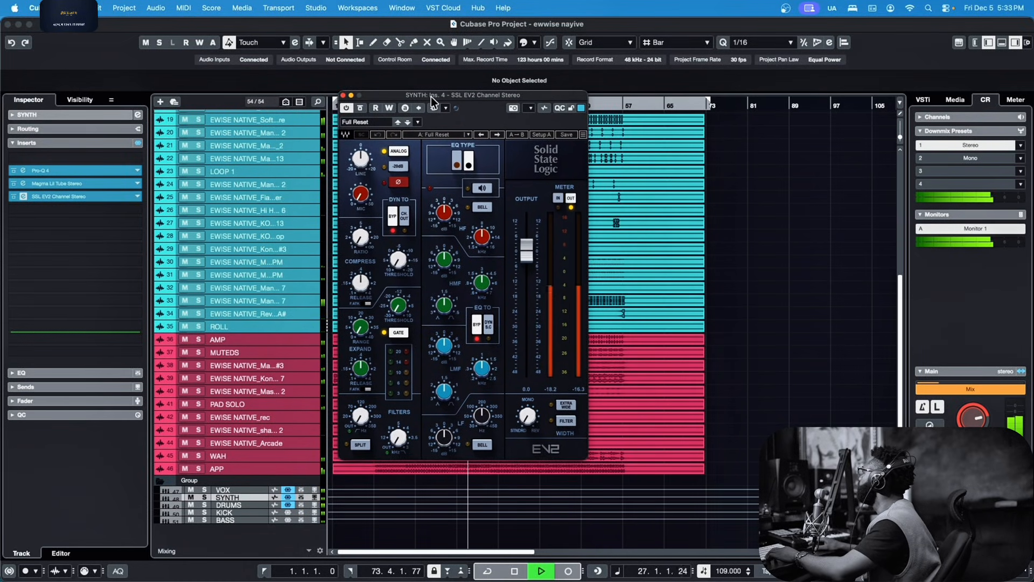
mouse_move(431, 96)
mouse_down()
mouse_move(398, 93)
mouse_move(414, 95)
mouse_up()
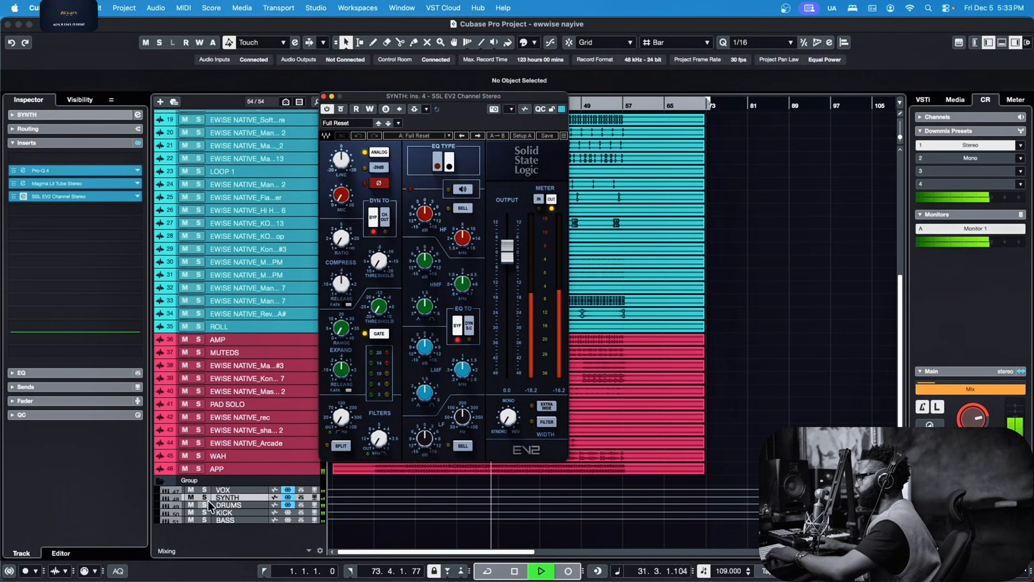
drag(411, 96, 421, 95)
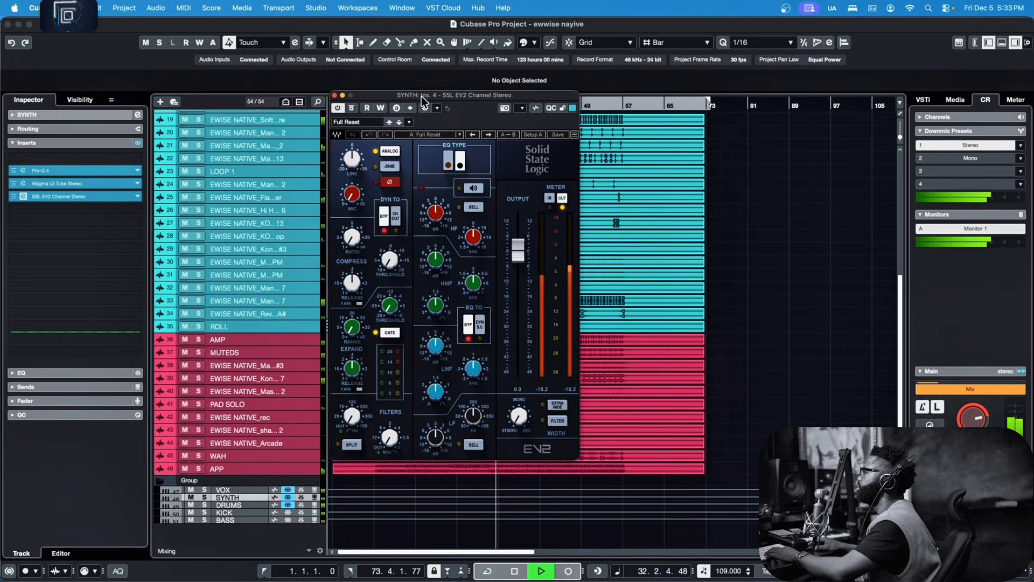
key(space)
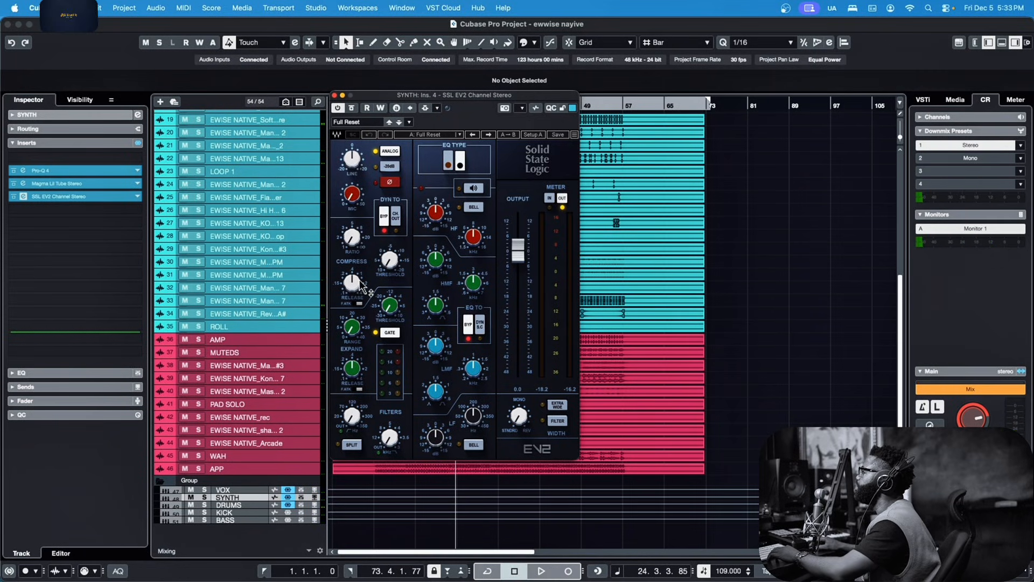
drag(402, 92, 412, 92)
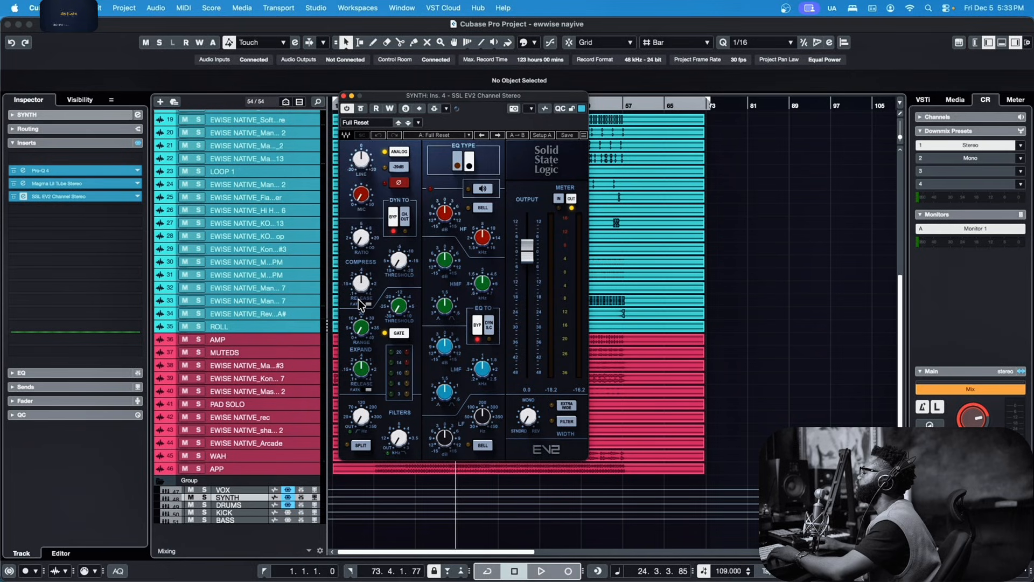
Raise the compressor ratio and lower its threshold in the SYNTH group's SSL EV2 Channel, and audition the mix
drag(362, 253, 362, 264)
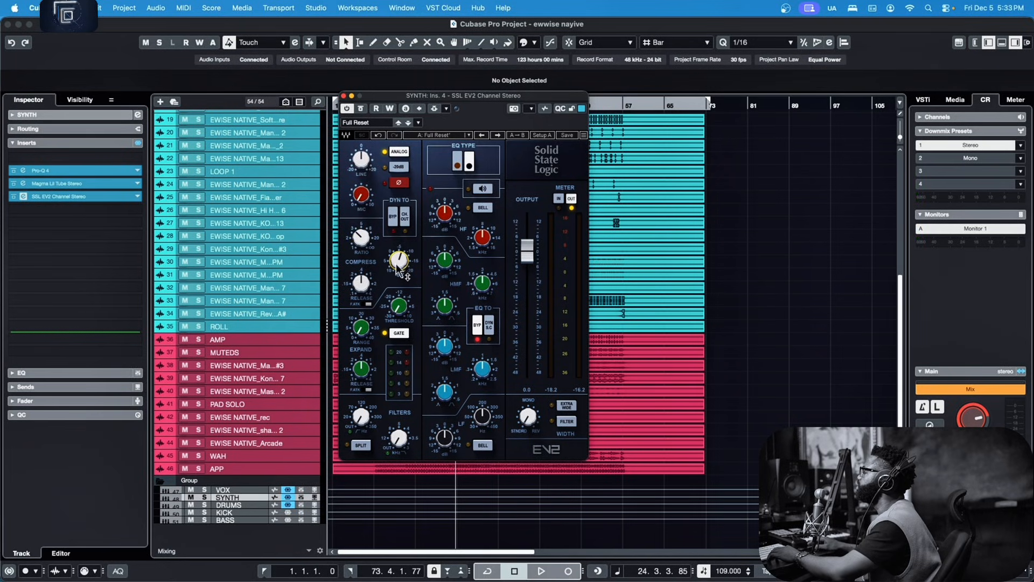
key(space)
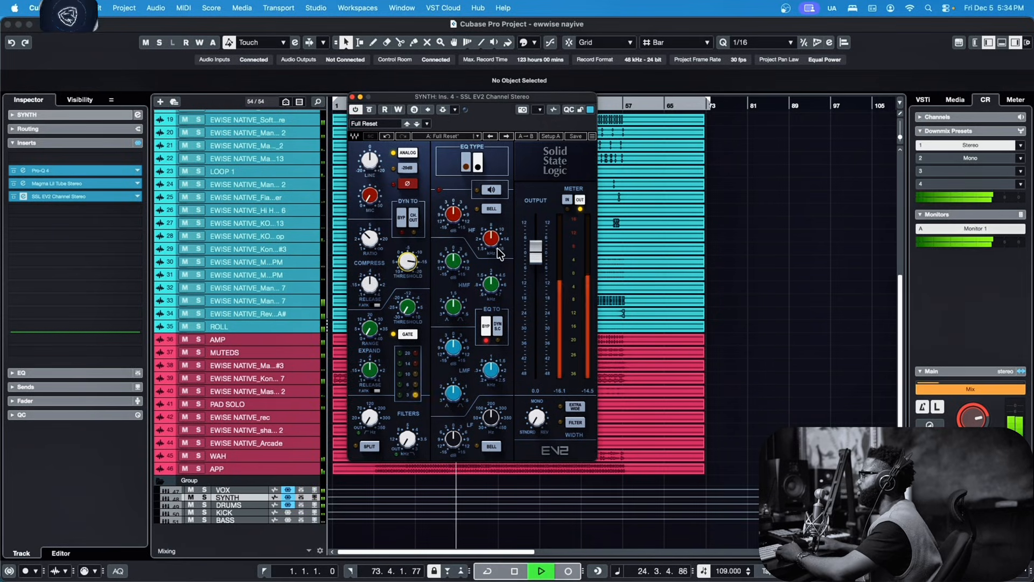
key(space)
Raise the high-pass filter frequency in the SYNTH group's SSL EV2 Channel while auditioning the mix, and close the plug-in
drag(371, 421, 371, 409)
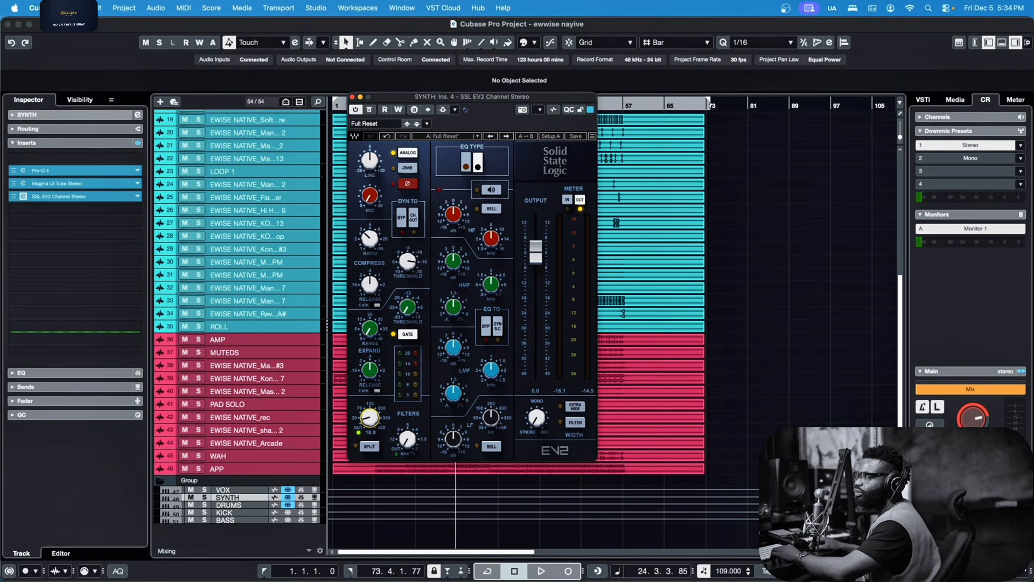
key(space)
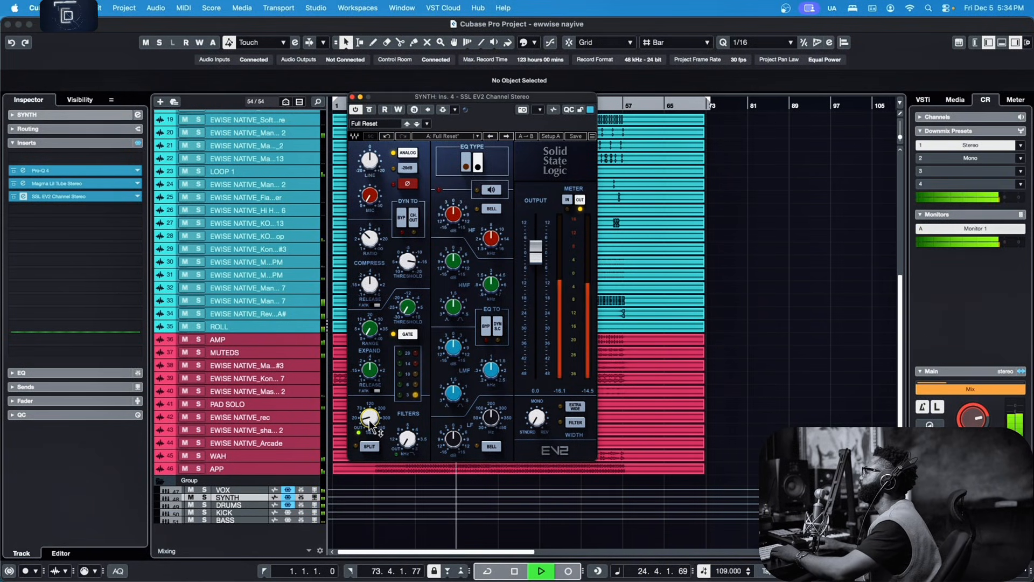
drag(370, 418, 370, 392)
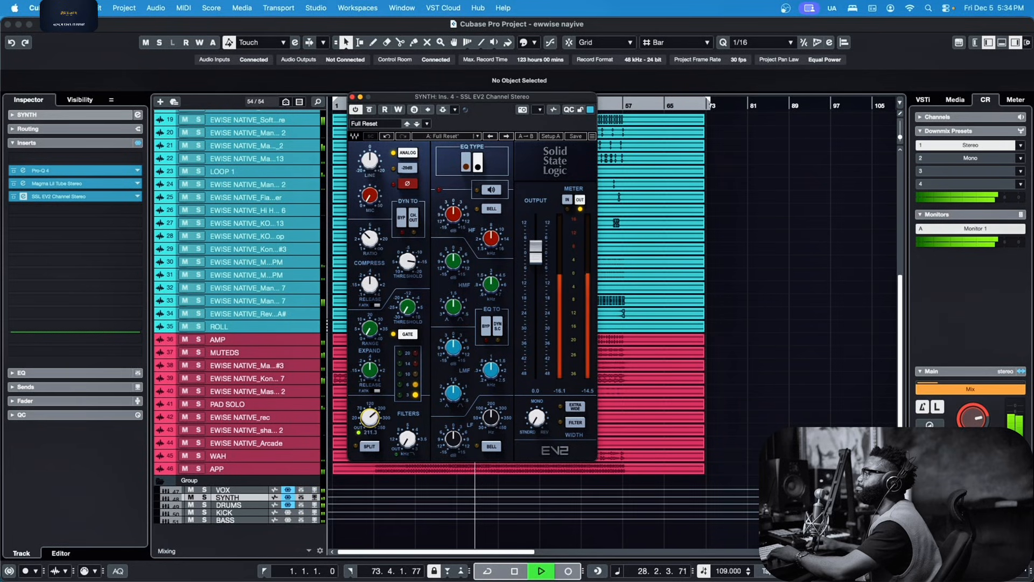
drag(370, 416, 370, 419)
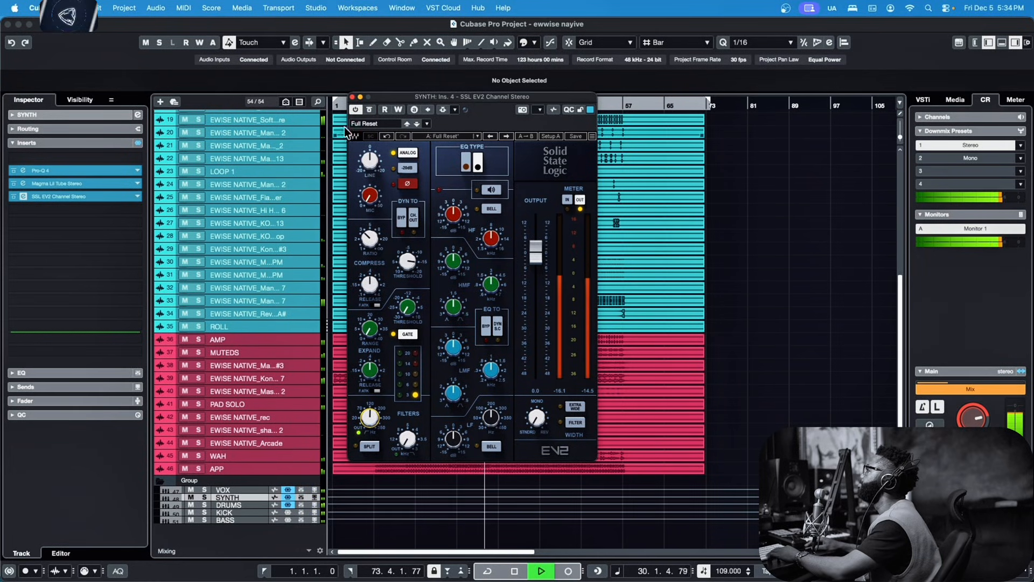
key(space)
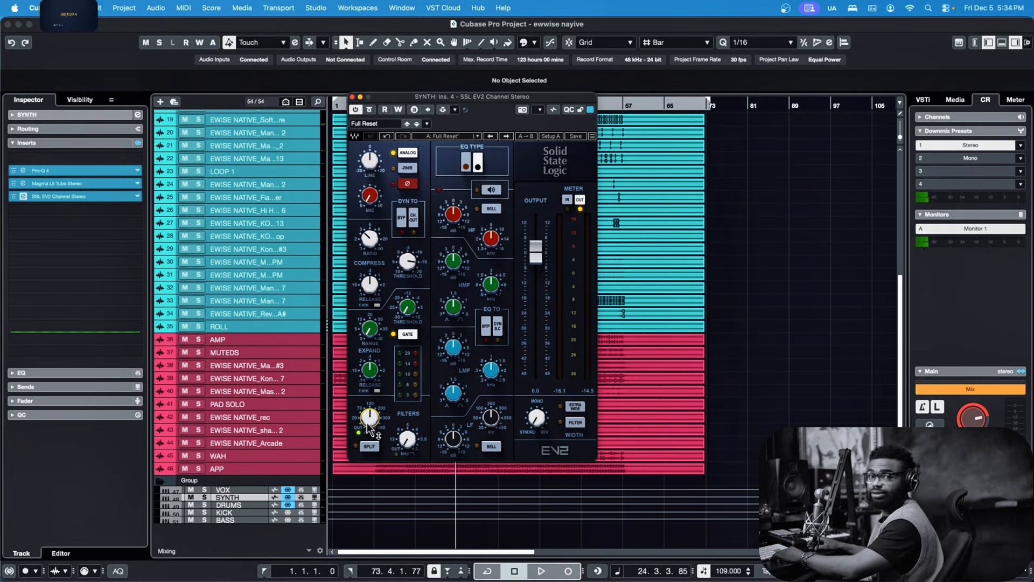
drag(429, 100, 468, 99)
key(space)
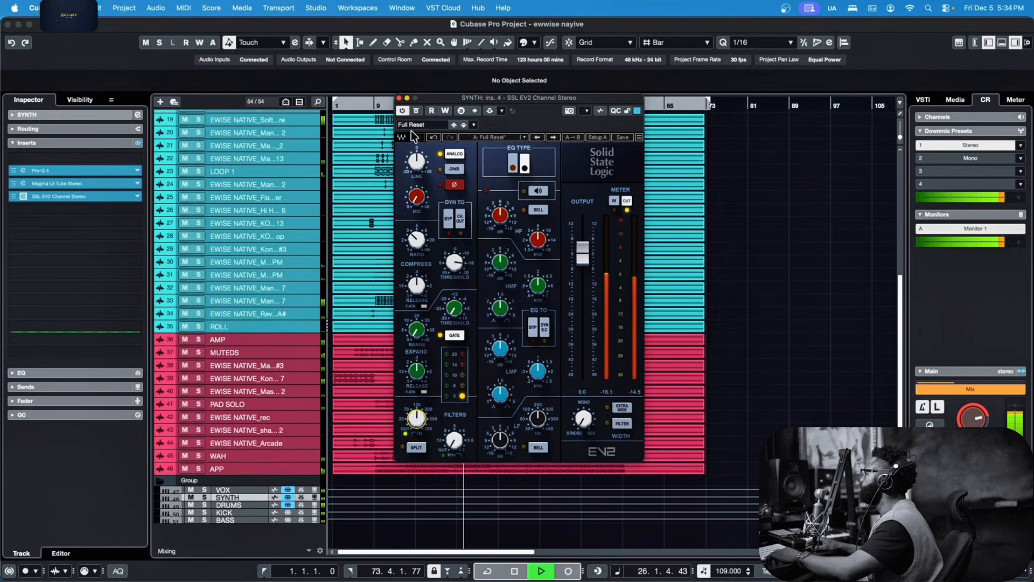
click(400, 98)
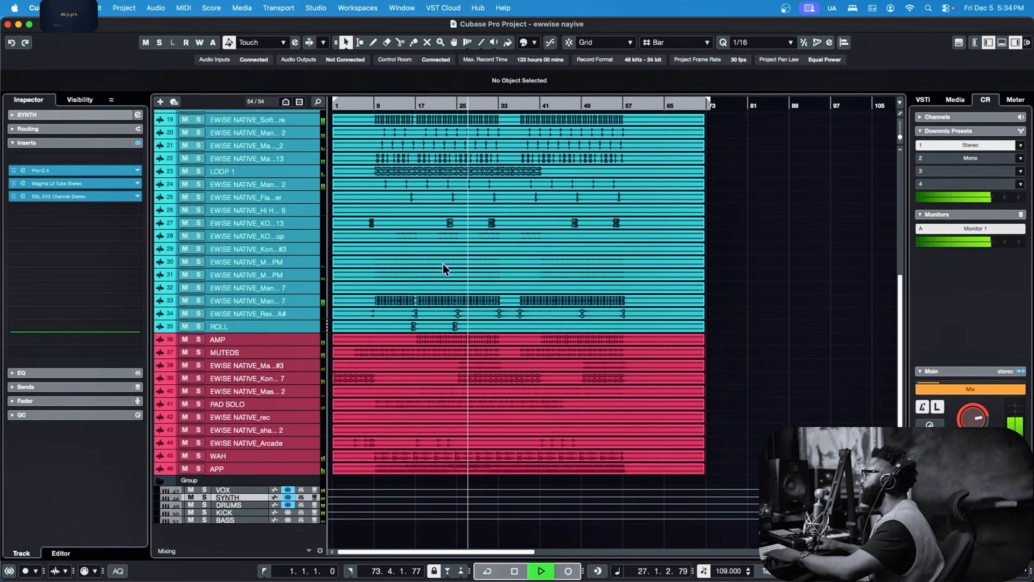
Replay the full mix from bar 24 to judge the processed SYNTH group in context
key(space)
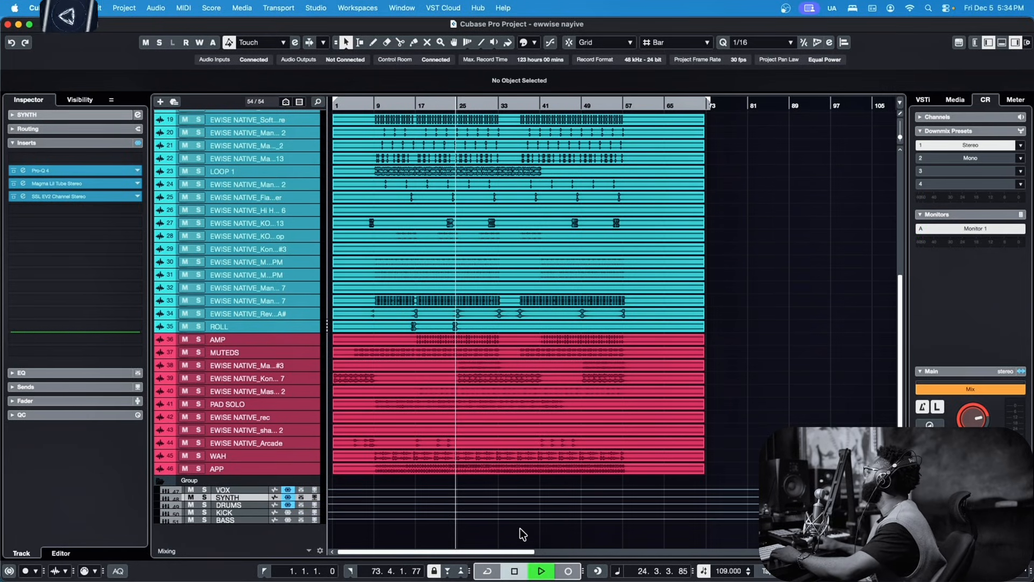
key(space)
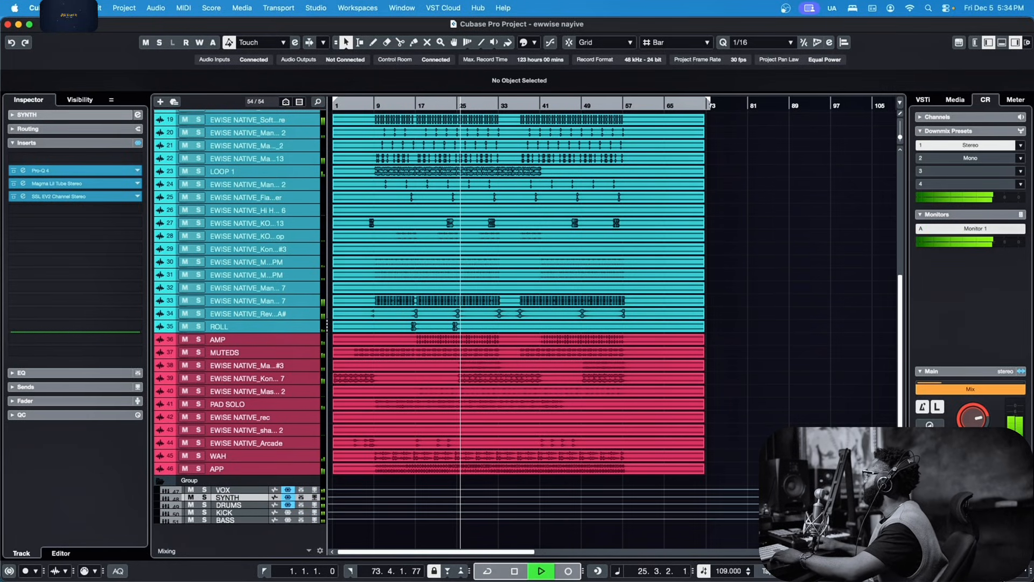
key(space)
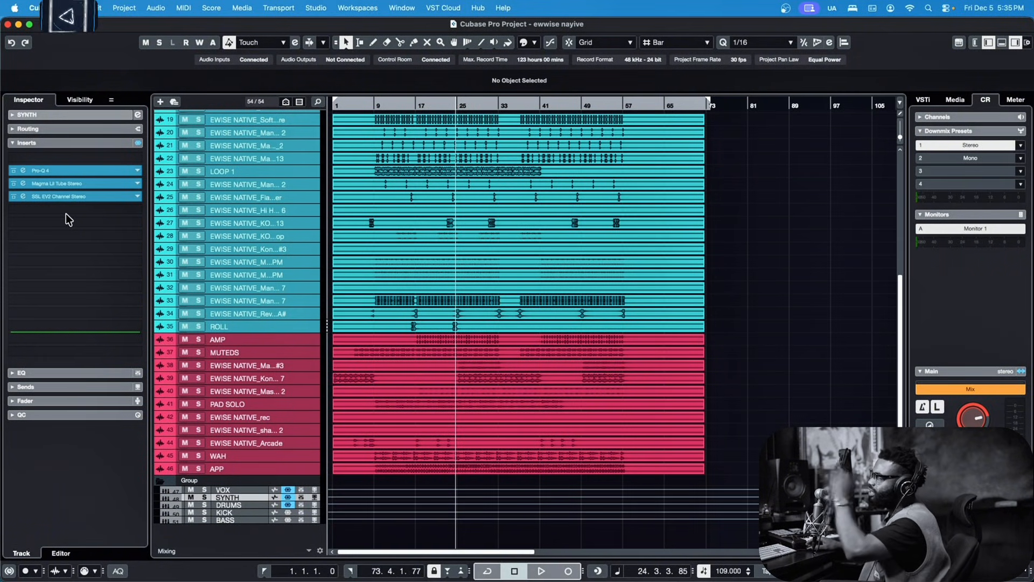
key(space)
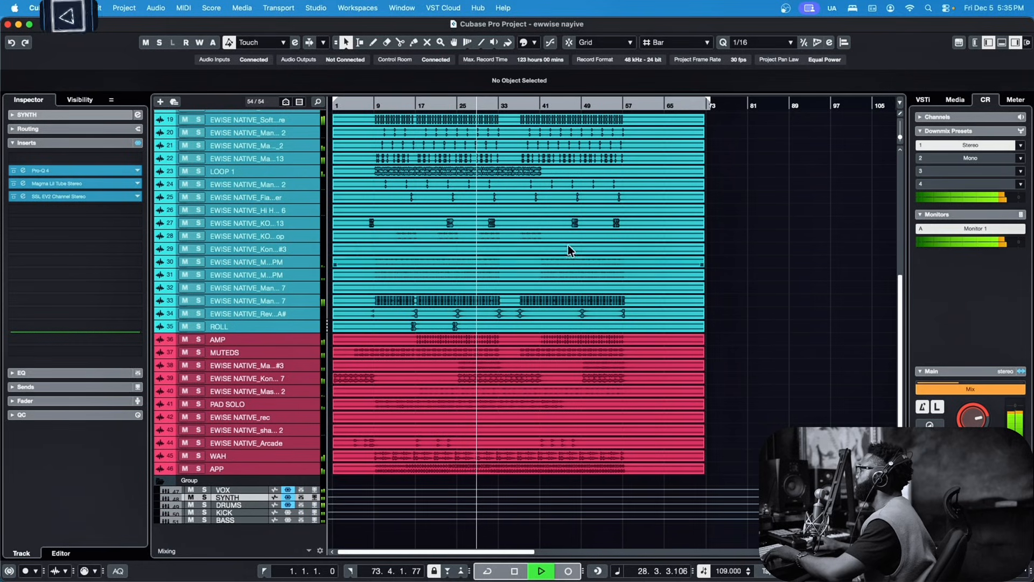
key(space)
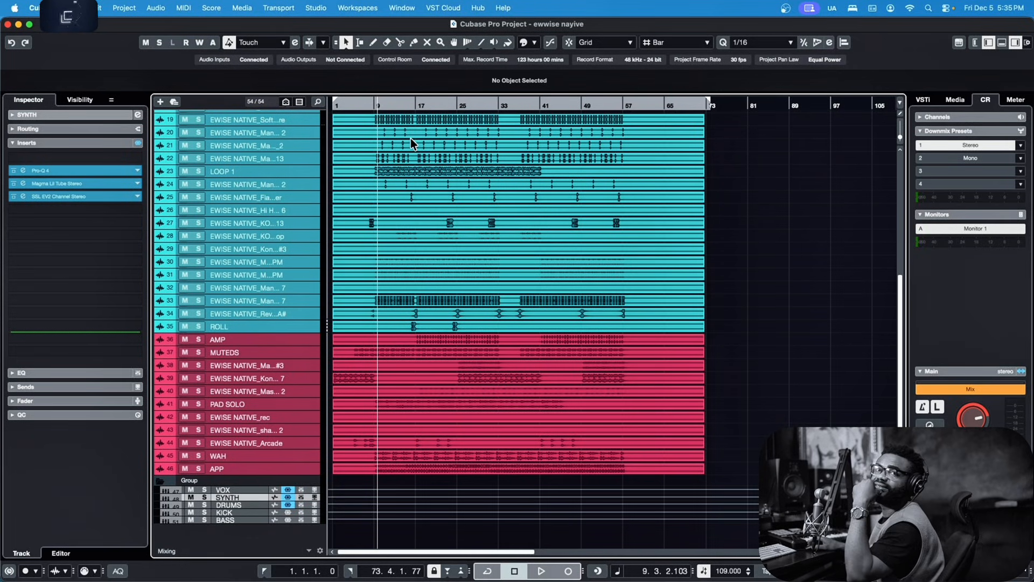
Play the full mix from bar 9 while reviewing the tracks and group channels, and stop playback
scroll(429, 215, up, 4)
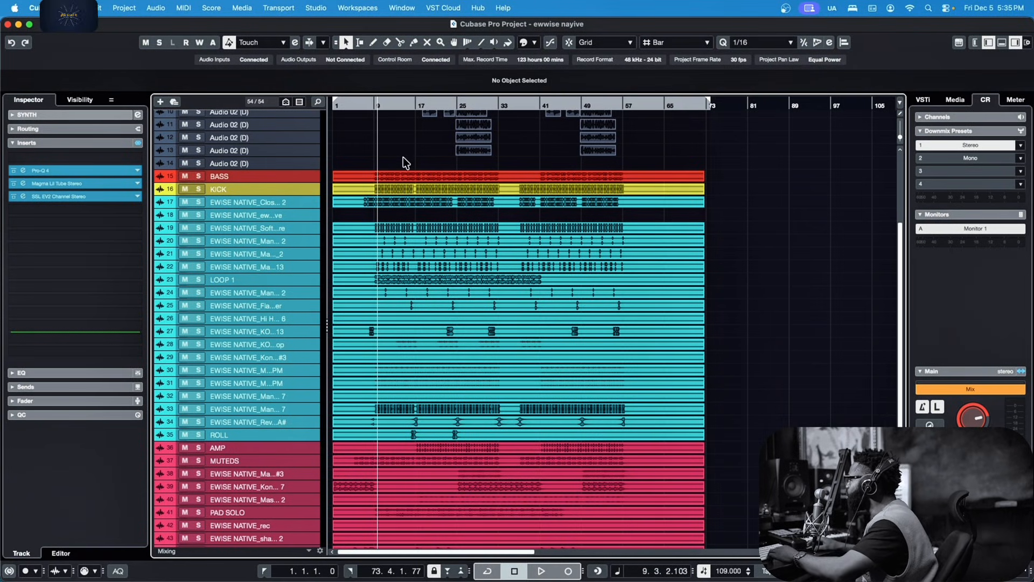
key(space)
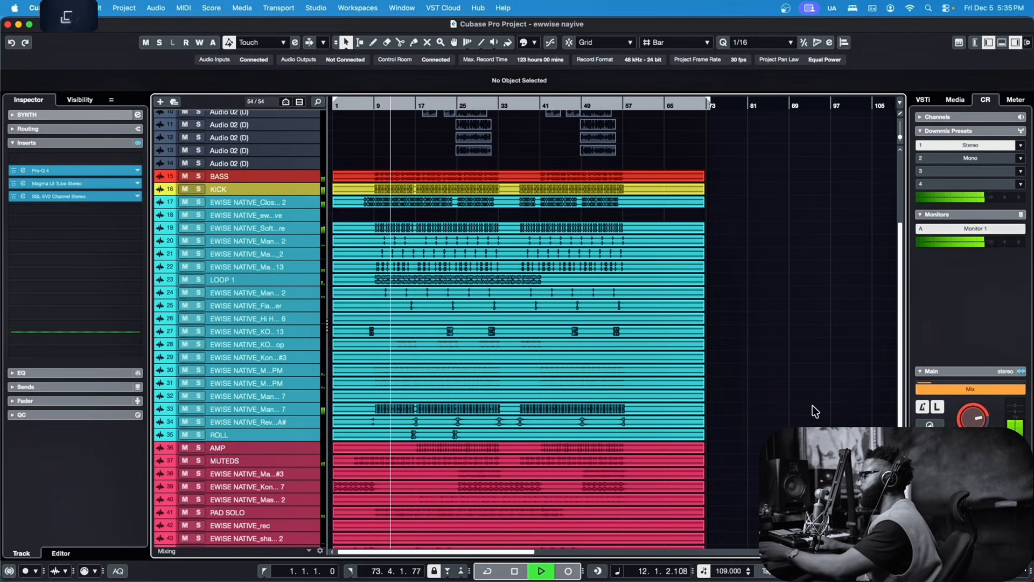
scroll(813, 405, down, 4)
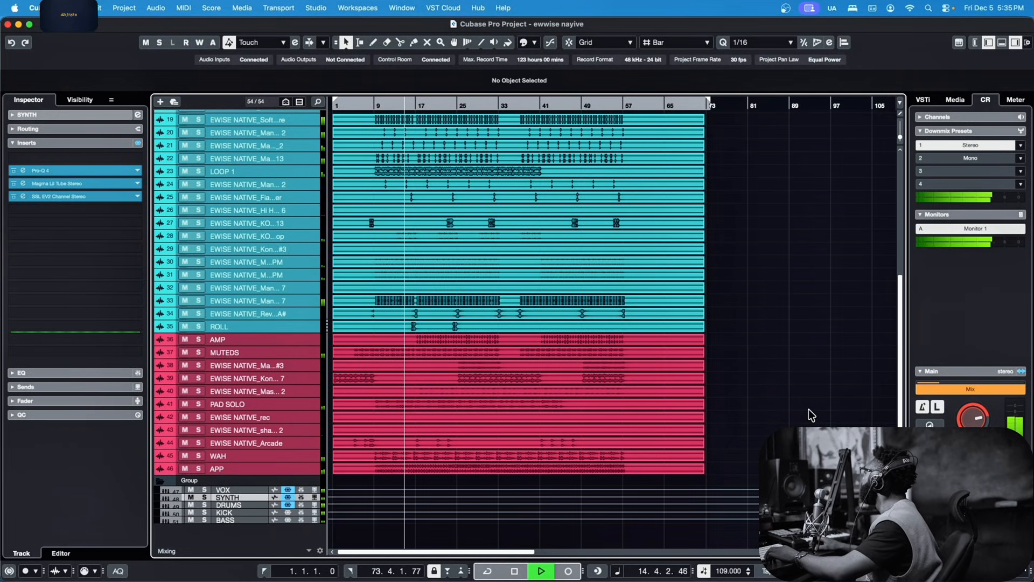
key(space)
scroll(545, 340, up, 8)
key(space)
scroll(444, 343, down, 5)
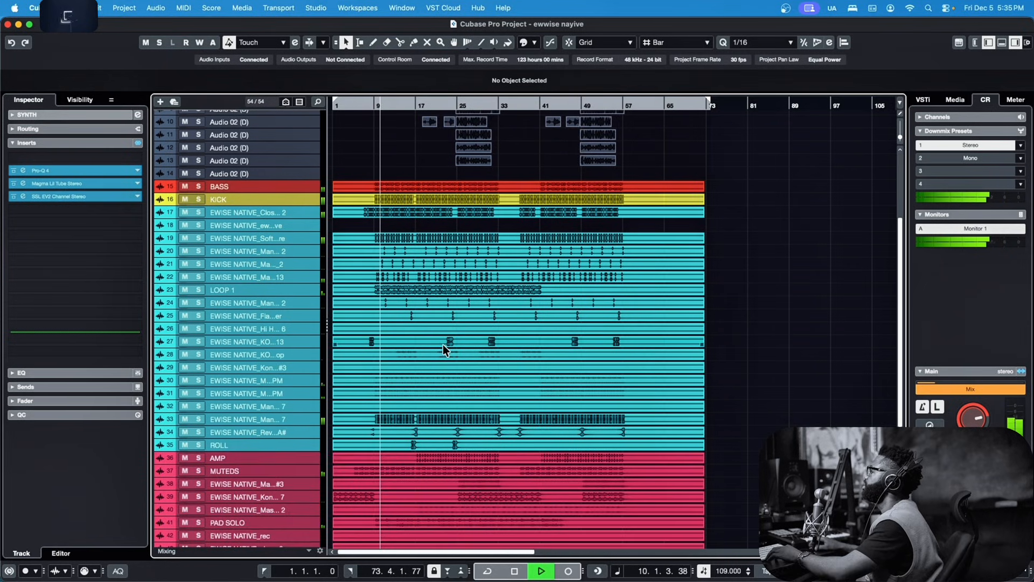
scroll(440, 358, down, 5)
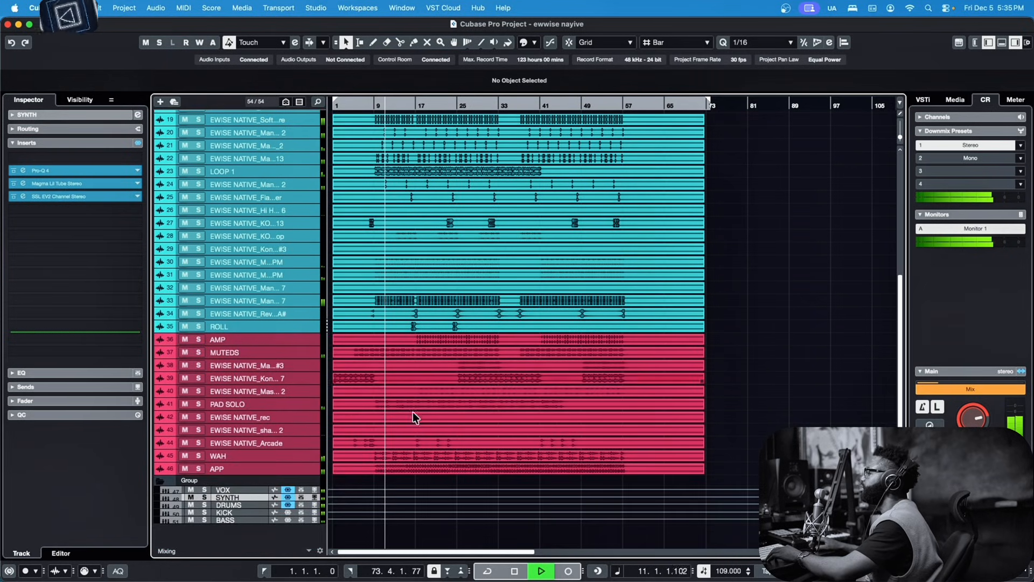
key(space)
Search the plug-ins for "STA" and insert StandardCLIP in slot 2 of the DRUMS group
click(237, 504)
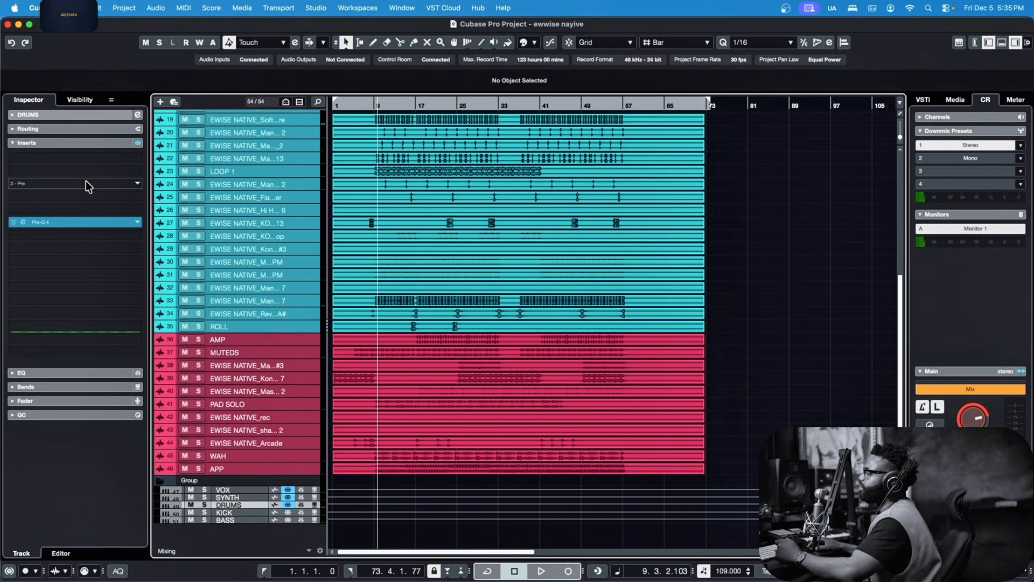
click(111, 171)
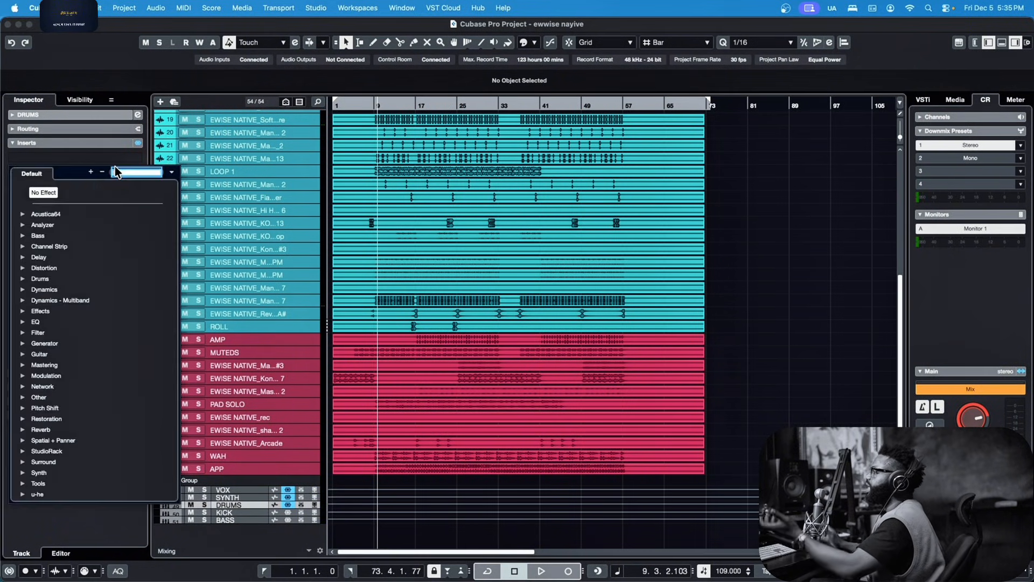
text(DRUM)
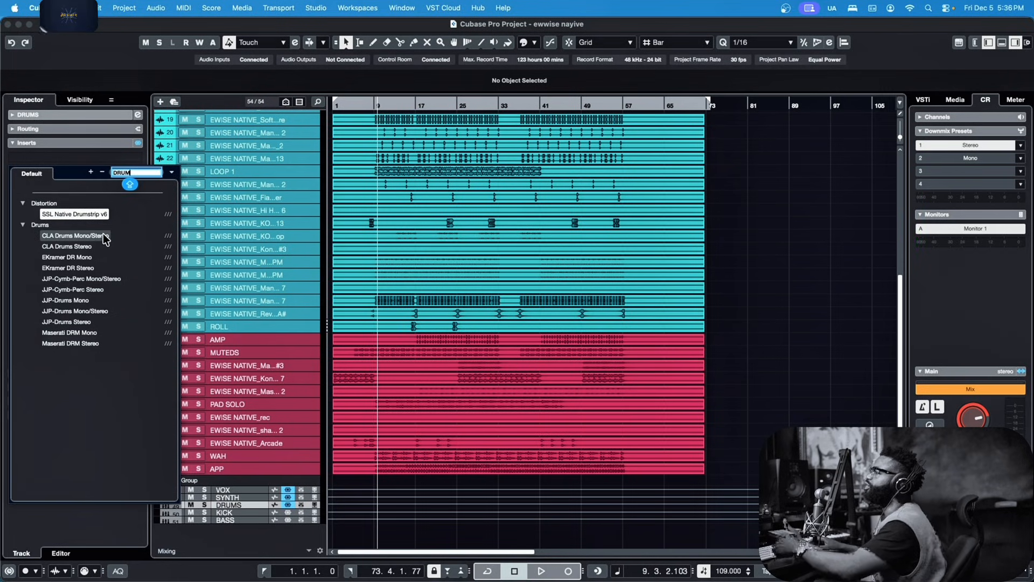
text(STA)
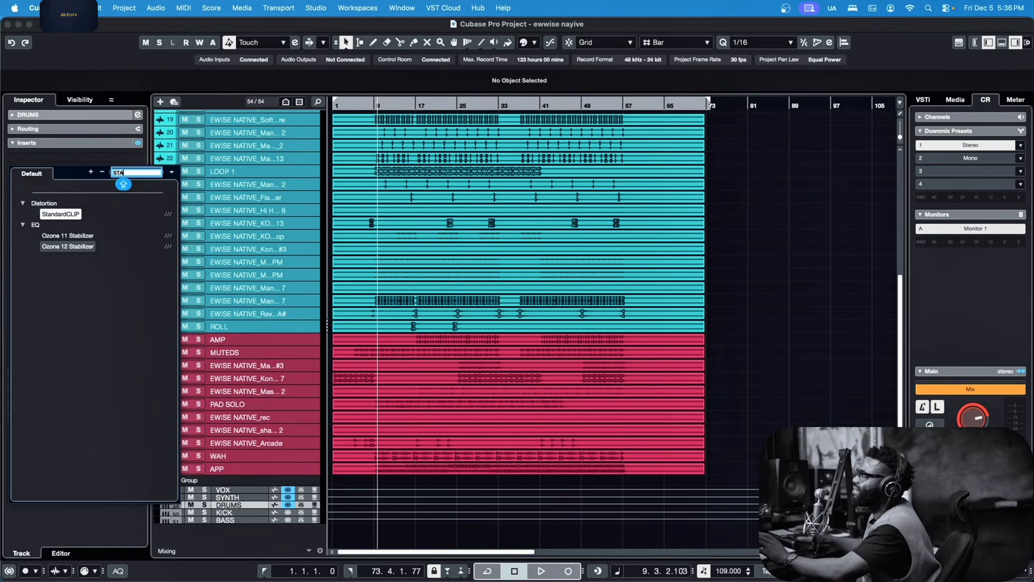
click(61, 214)
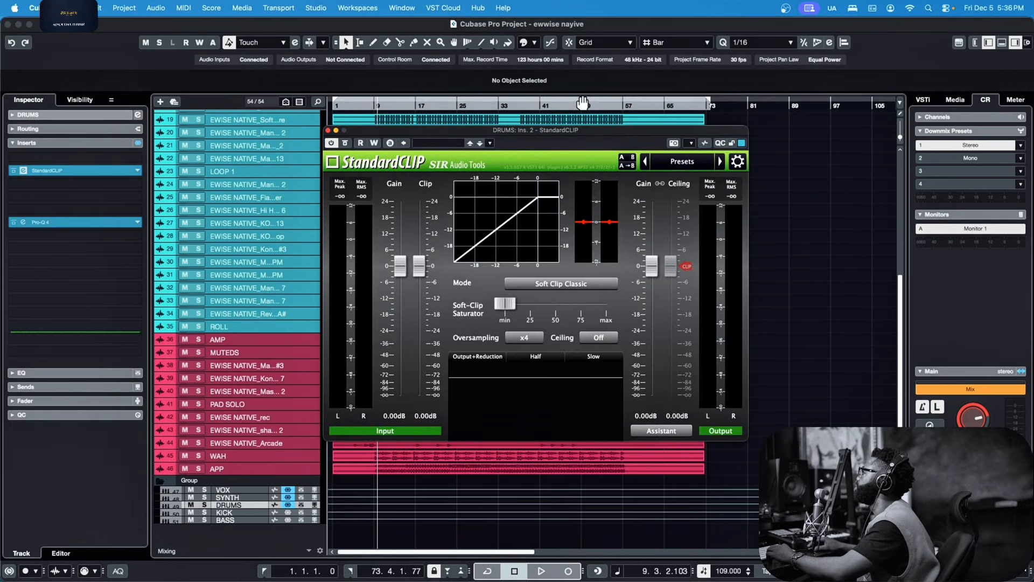
drag(577, 131, 467, 115)
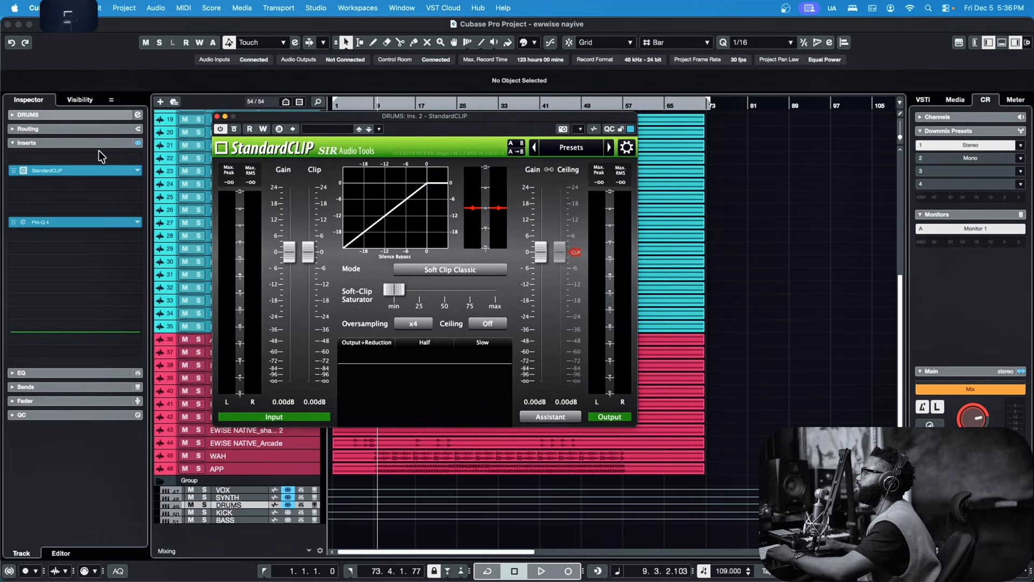
Reorder the DRUMS group's inserts so Pro-Q 4 is in slot 2 and StandardCLIP in slot 5
mouse_move(59, 186)
mouse_move(70, 170)
mouse_down()
mouse_move(64, 250)
mouse_move(75, 169)
mouse_up()
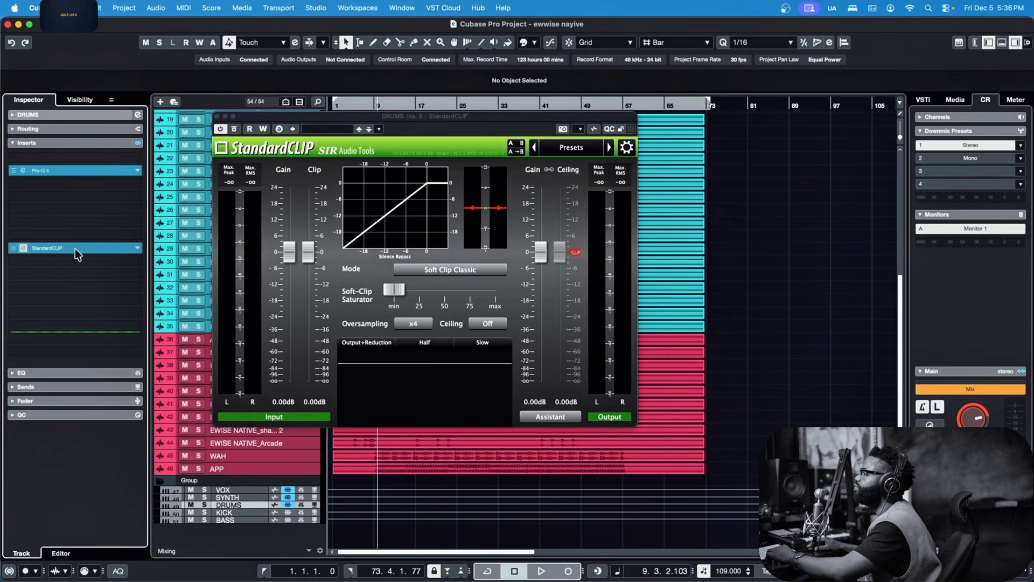
drag(81, 248, 81, 210)
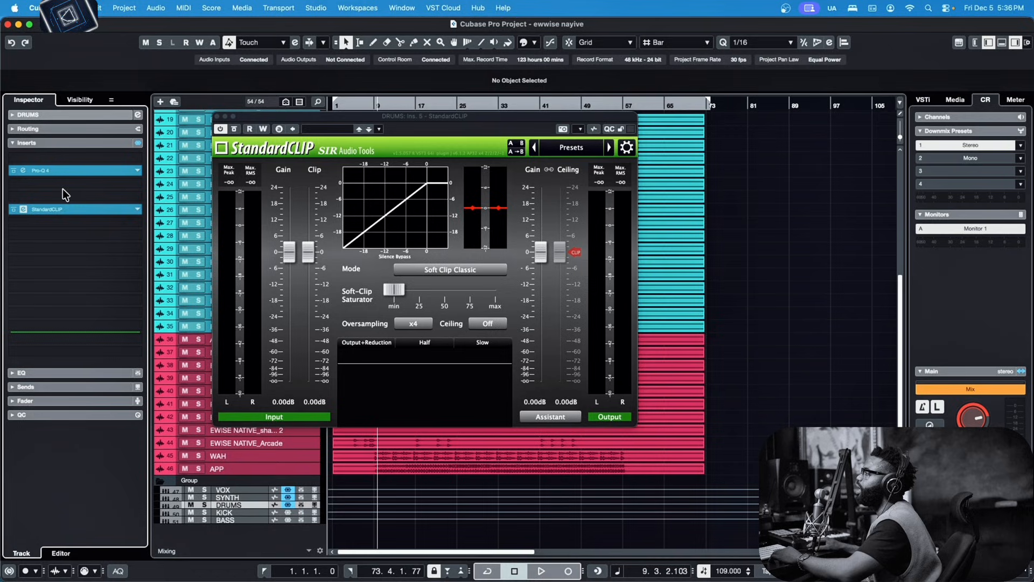
click(70, 221)
Search the plug-ins for "TUBE" and insert Magma Lil Tube Stereo in slot 4, just before StandardCLIP
click(73, 195)
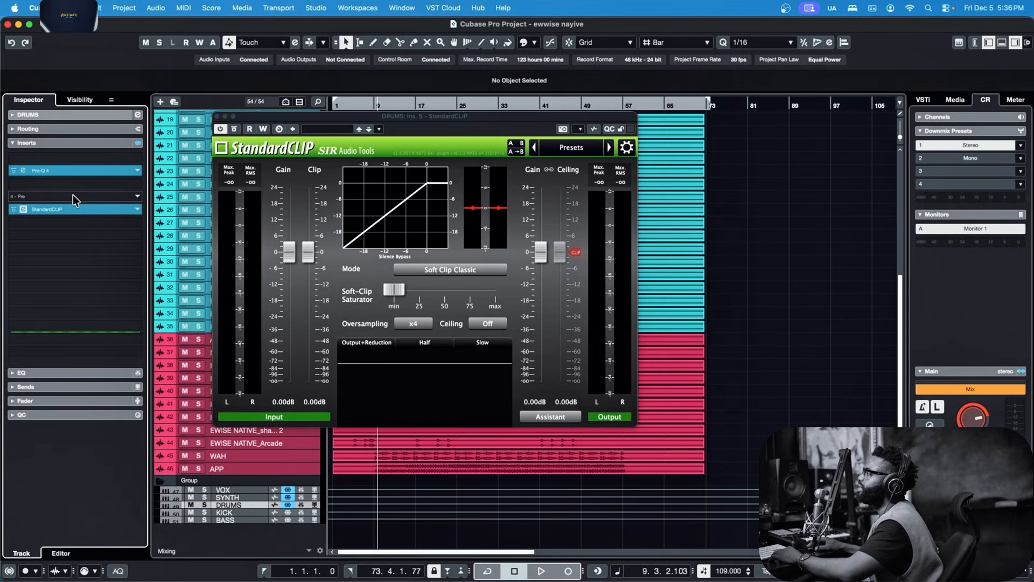
click(73, 195)
text(TUBE)
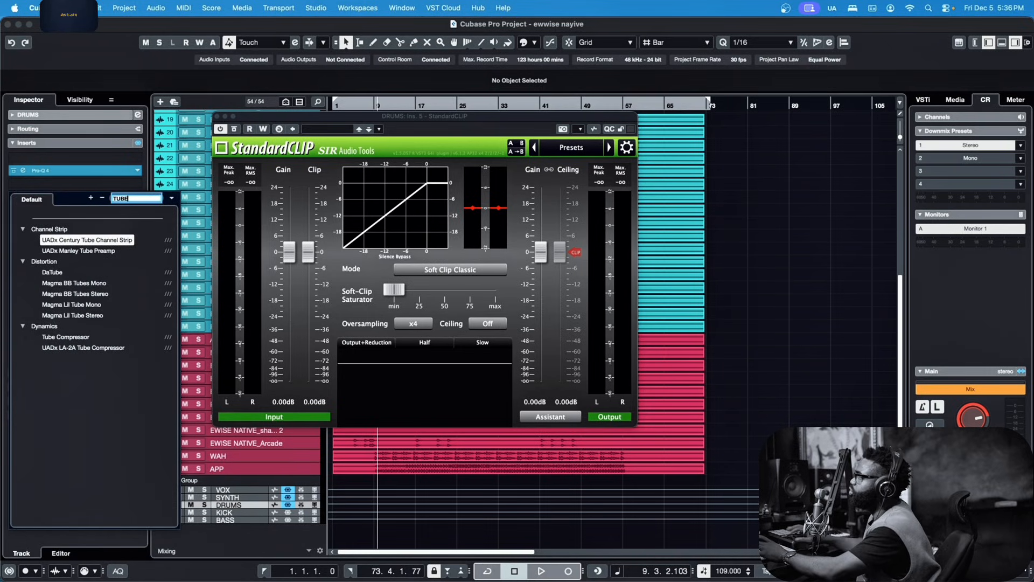
click(88, 314)
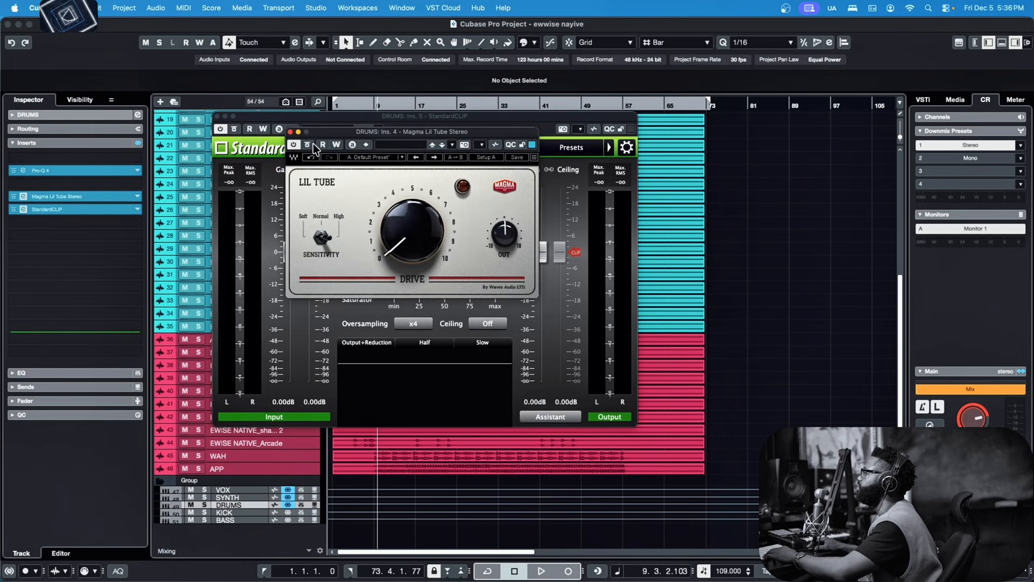
Solo the DRUMS group during playback, try the Lil Tube's drive at maximum, and set it to about 1
drag(402, 230, 406, 240)
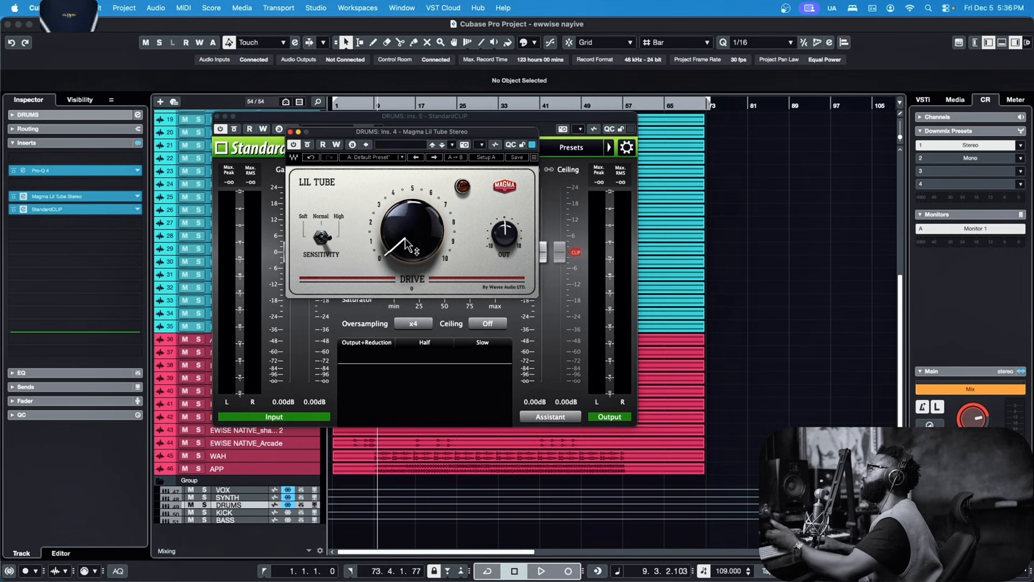
key(space)
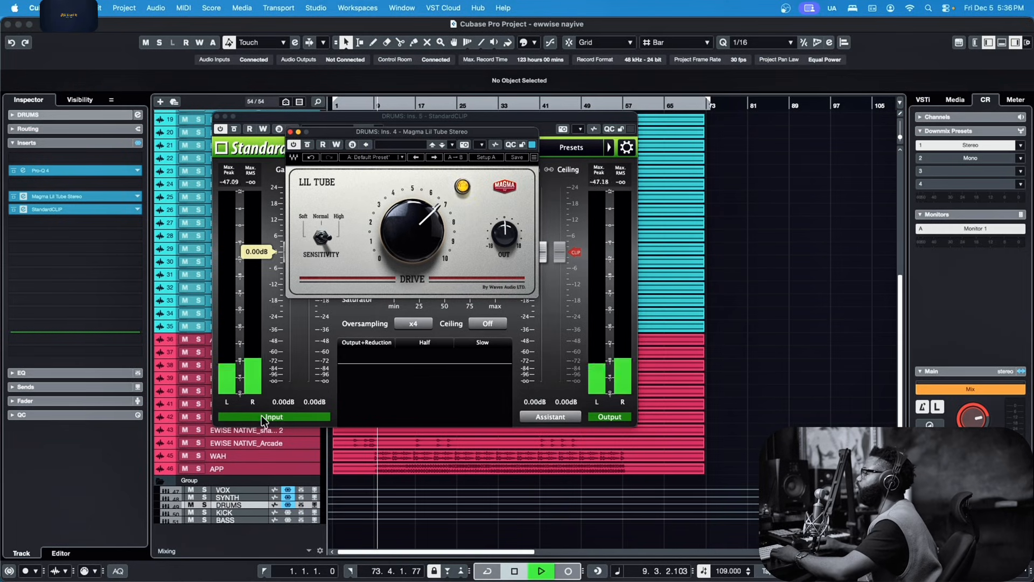
click(204, 505)
drag(409, 239, 408, 205)
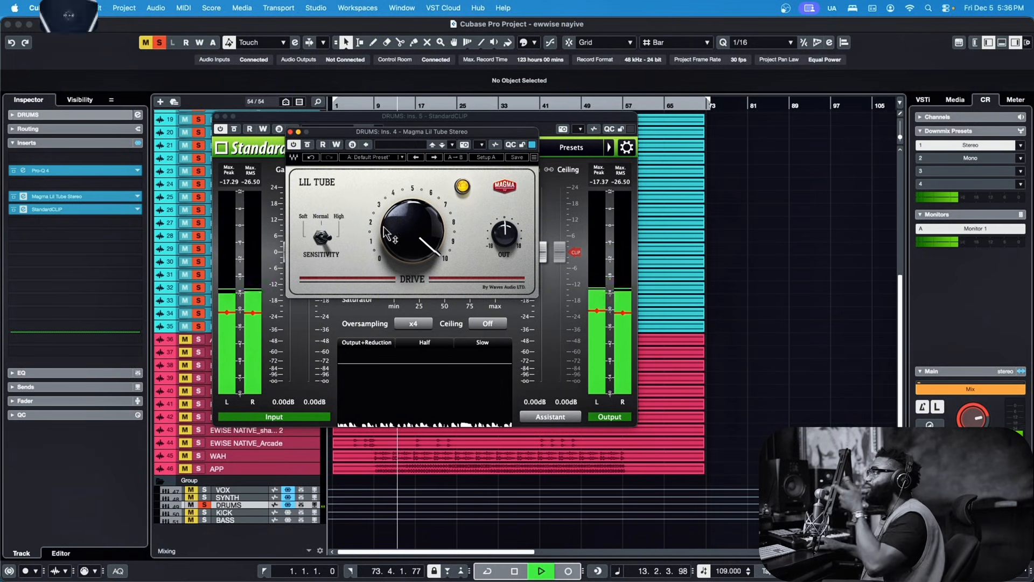
drag(396, 226, 395, 275)
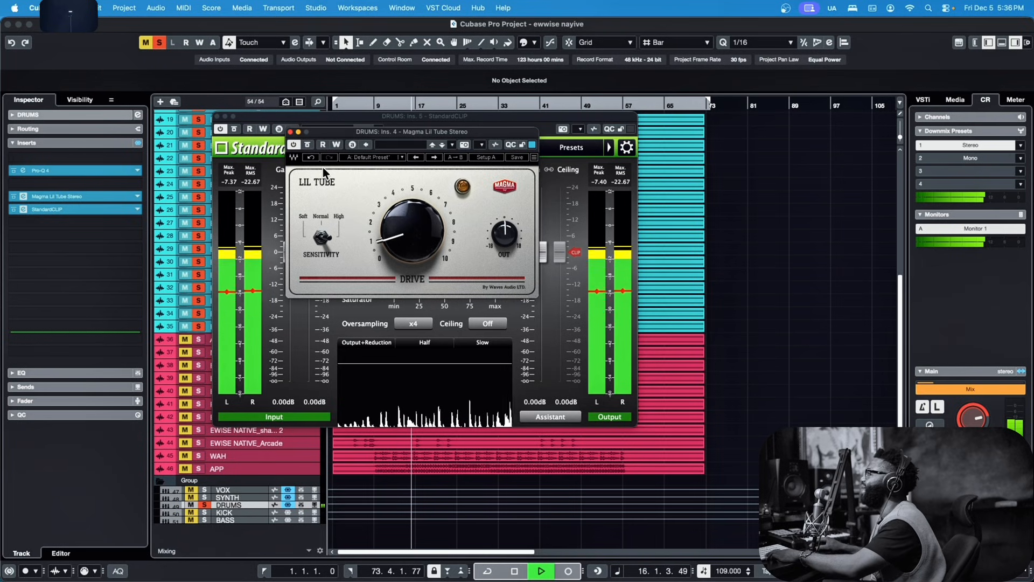
Close the Lil Tube and StandardCLIP windows, stop playback and unsolo the DRUMS group
click(289, 131)
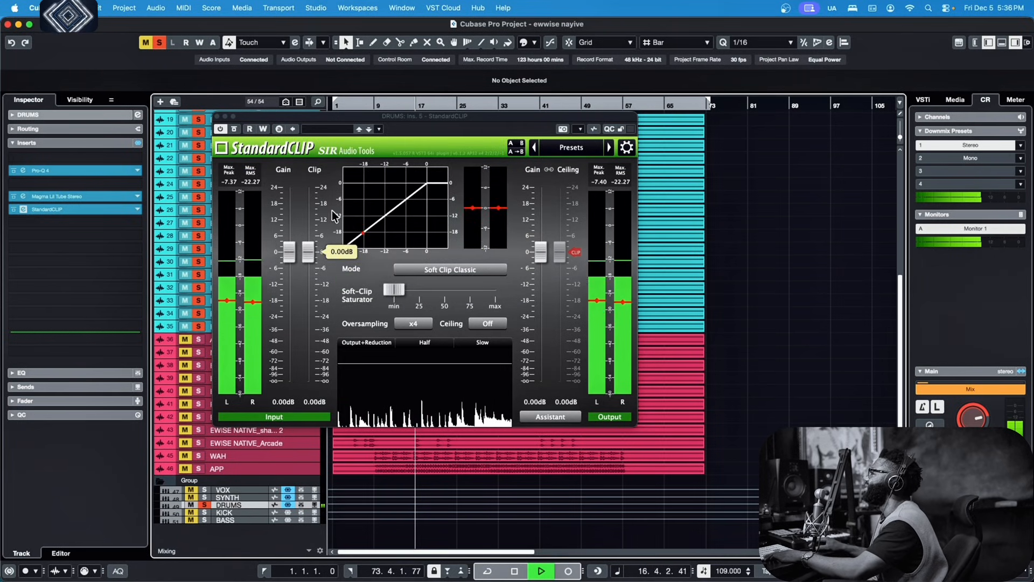
click(217, 116)
key(space)
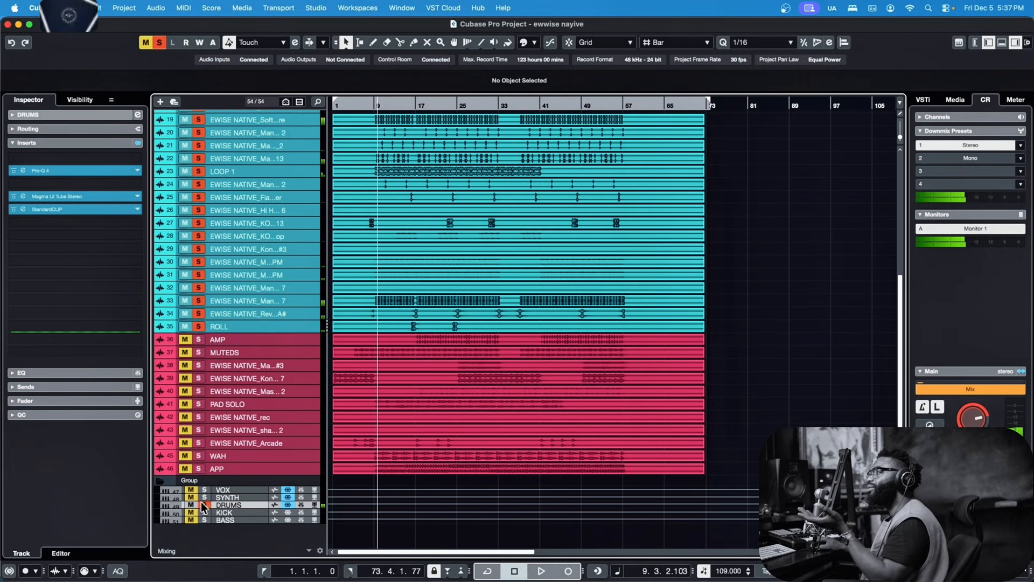
click(204, 504)
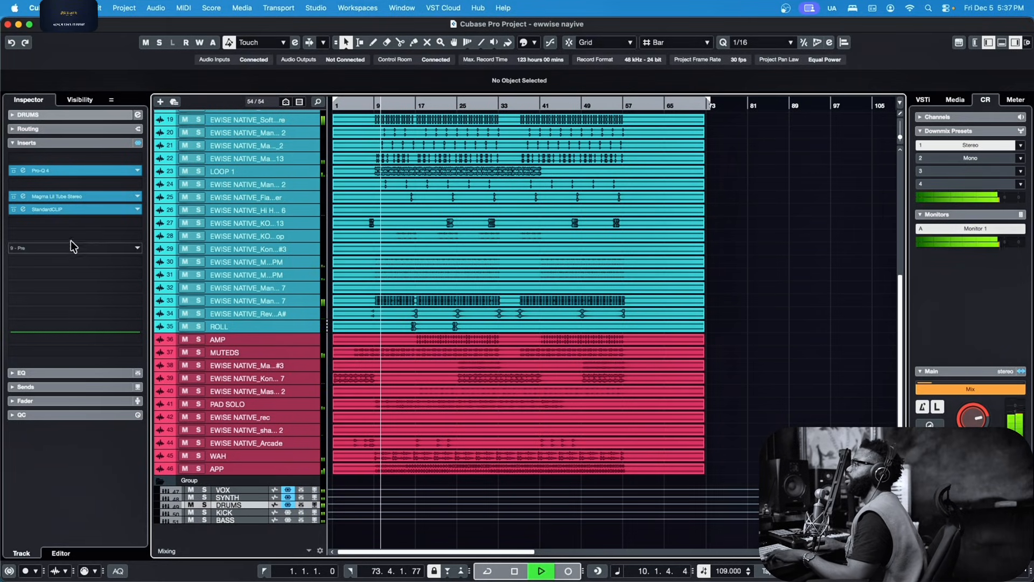
Open StandardCLIP on the DRUMS group and try its Clip level at -17 dB during playback
key(space)
click(53, 211)
drag(393, 116, 444, 110)
key(space)
key(space)
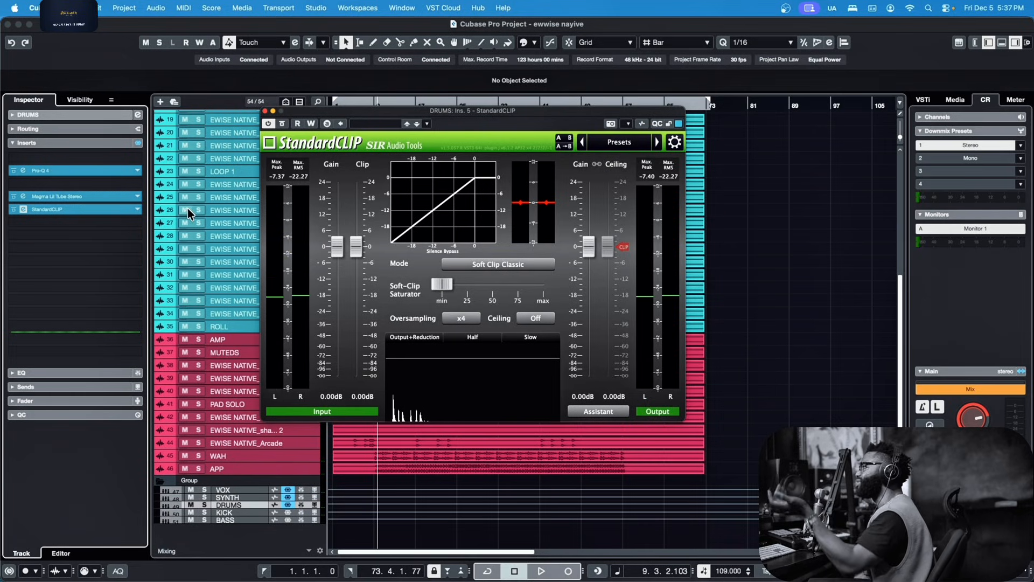
drag(575, 108, 525, 103)
key(space)
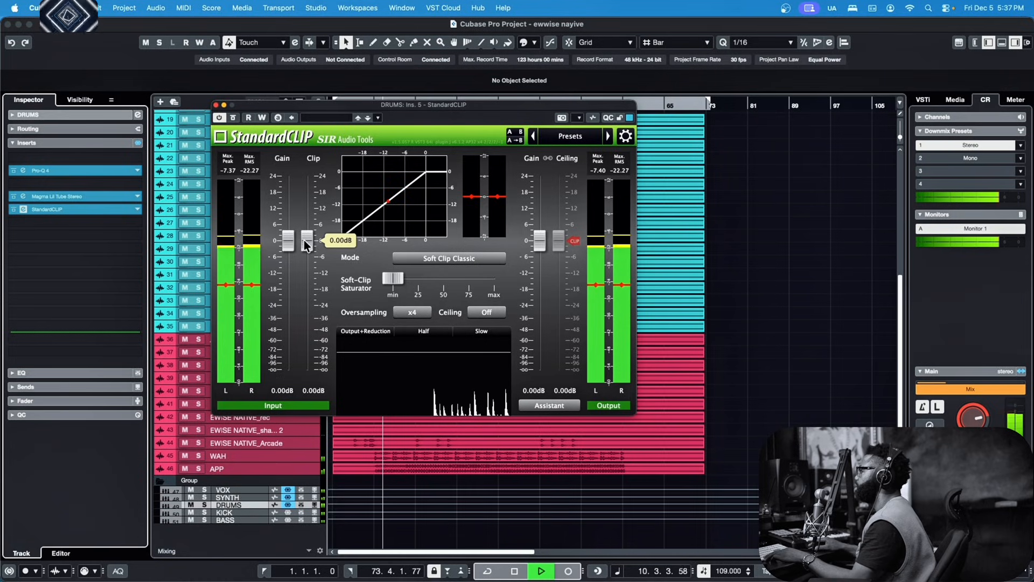
key(space)
drag(306, 244, 304, 284)
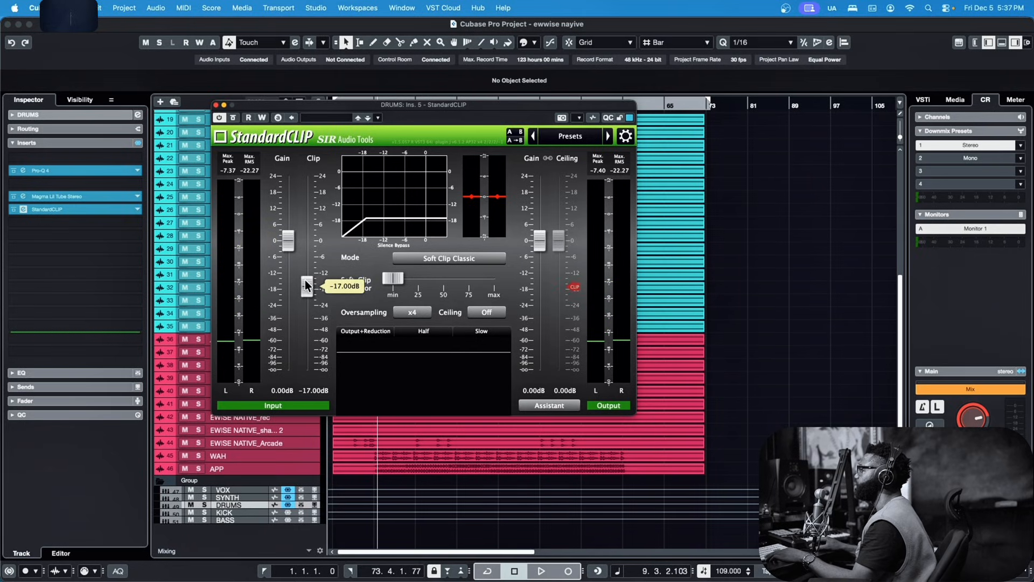
key(space)
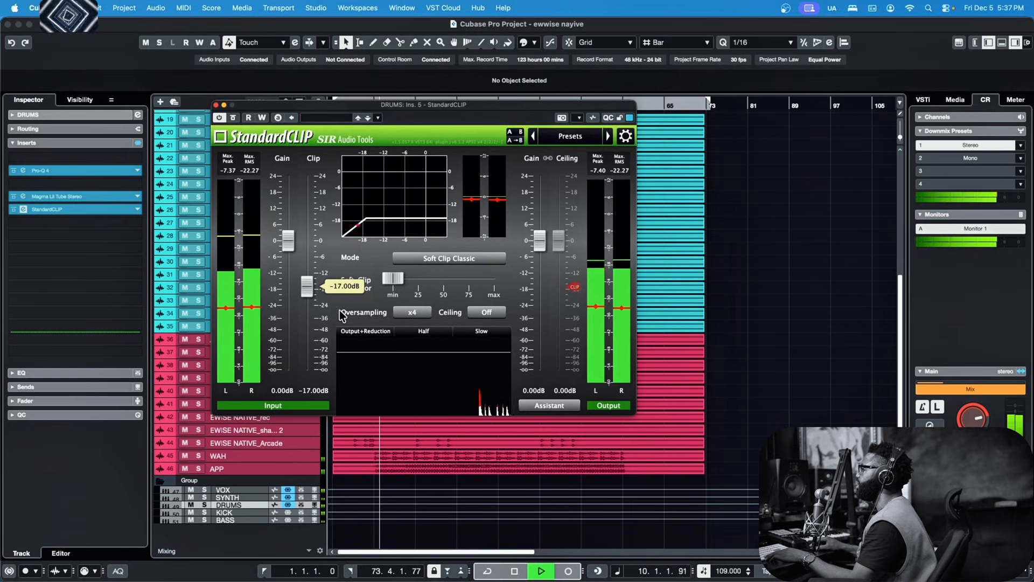
Set StandardCLIP's Clip level to about -10.2 dB while listening, stop playback and close the plug-in window
drag(309, 292, 309, 266)
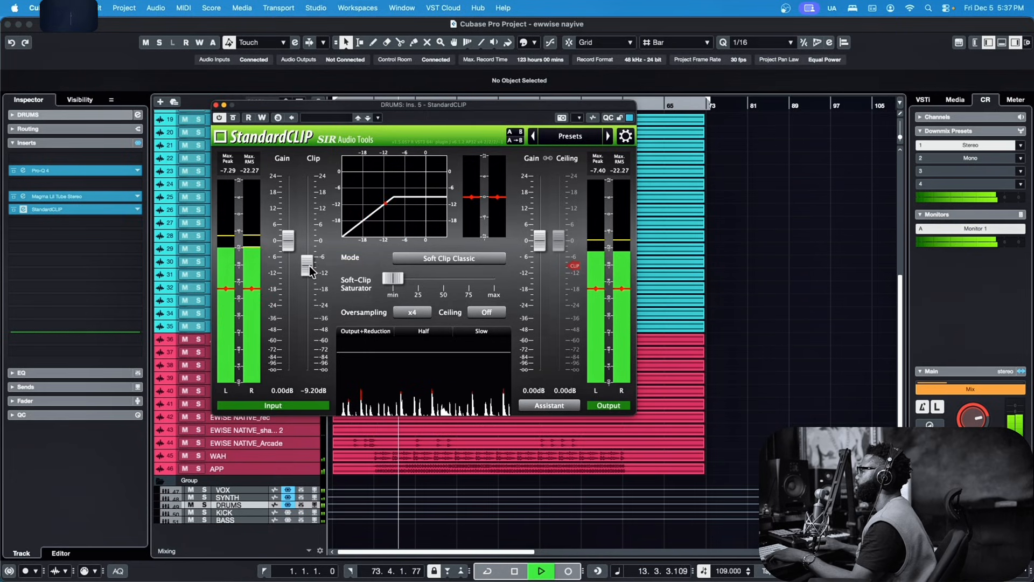
drag(309, 266, 309, 271)
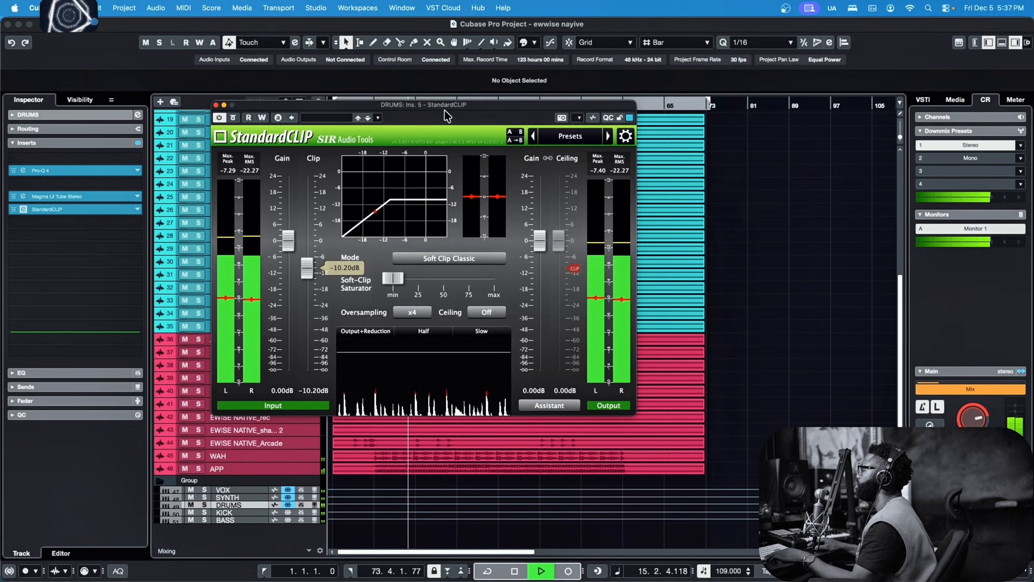
drag(444, 111, 489, 108)
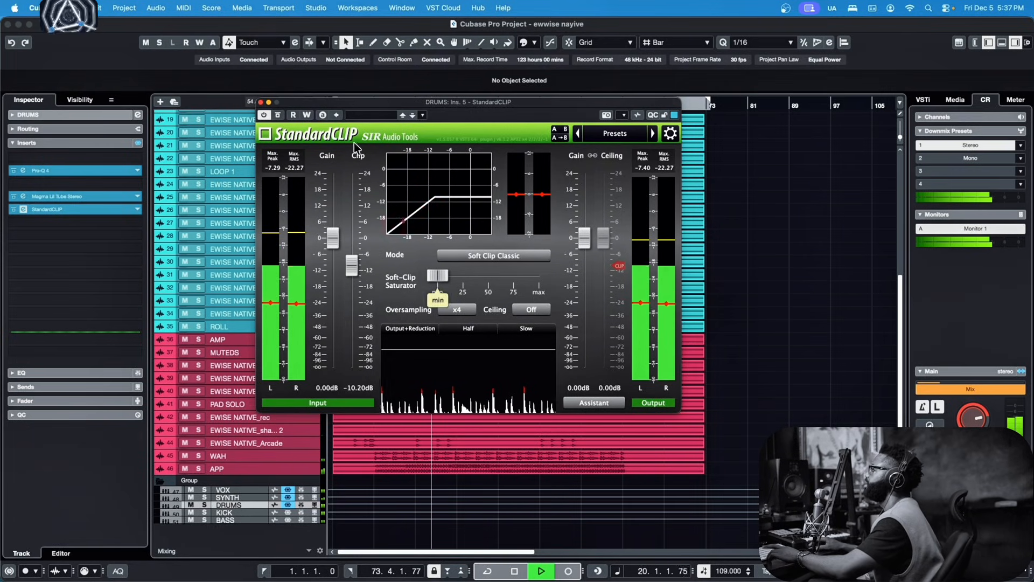
key(space)
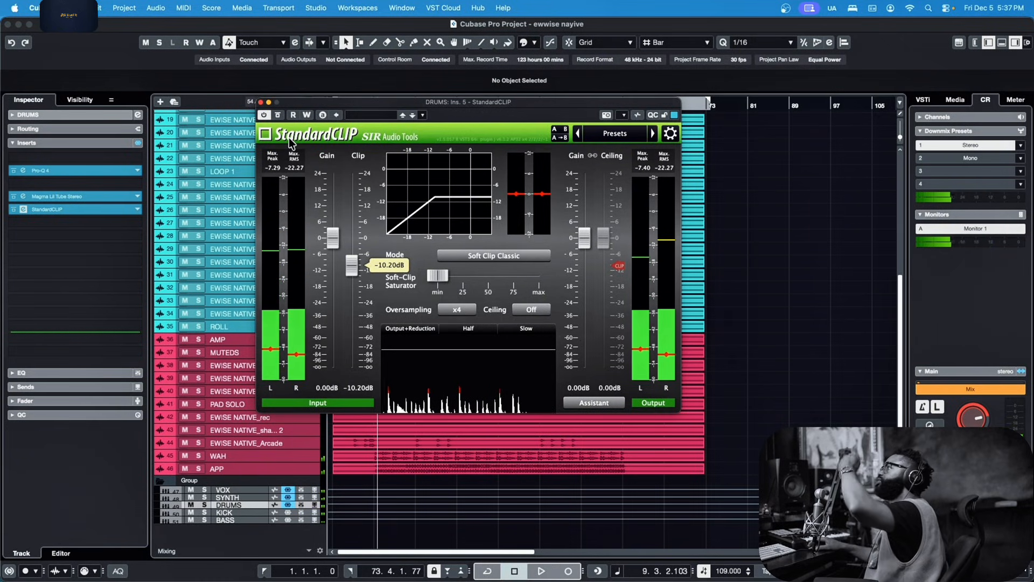
drag(289, 103, 299, 99)
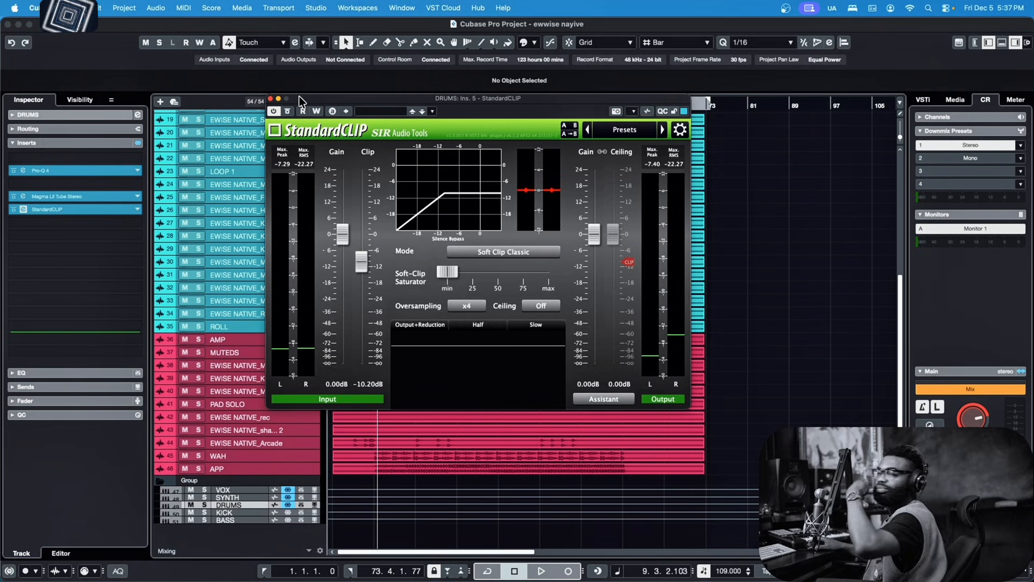
click(270, 98)
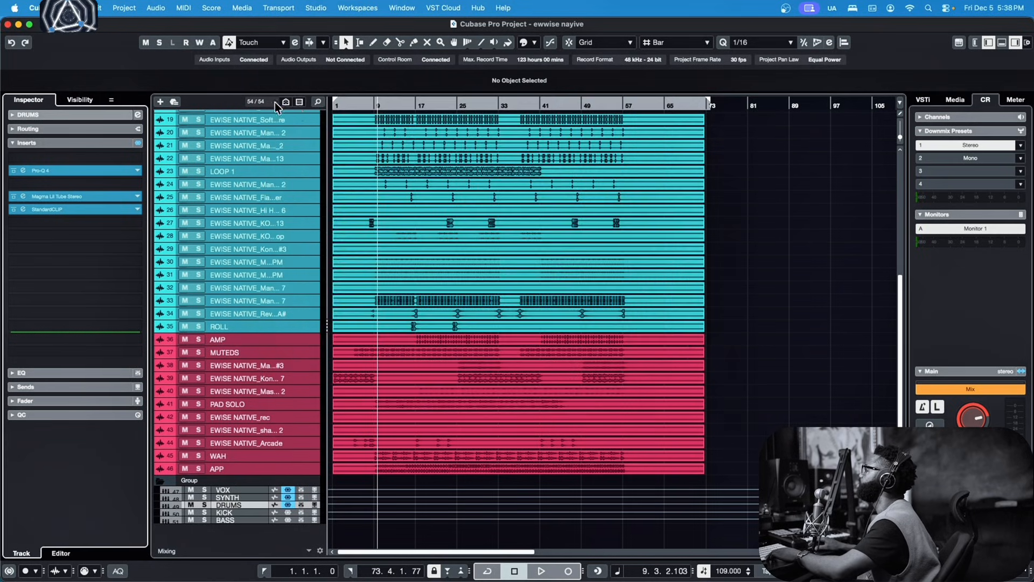
Search the plug-ins for "LIM" and insert Ozone 12 Vintage Limiter in slot 6 of the DRUMS group
key(space)
key(space)
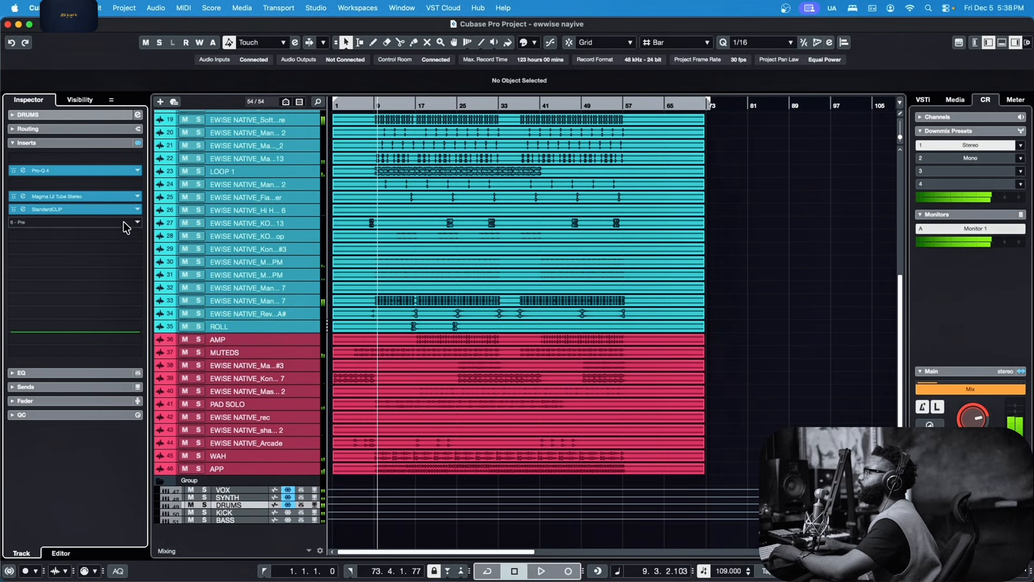
click(124, 221)
text(LIM)
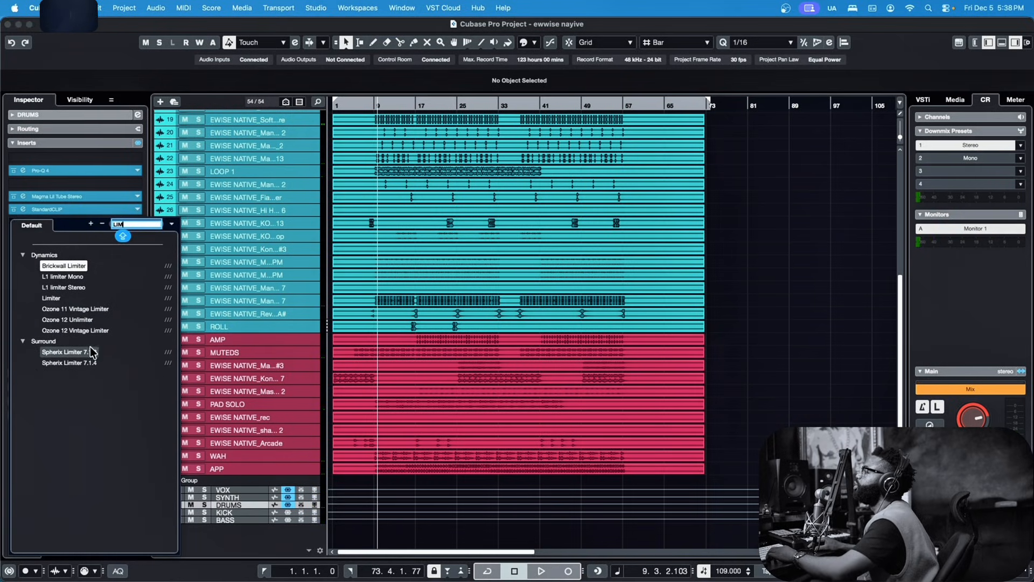
click(89, 332)
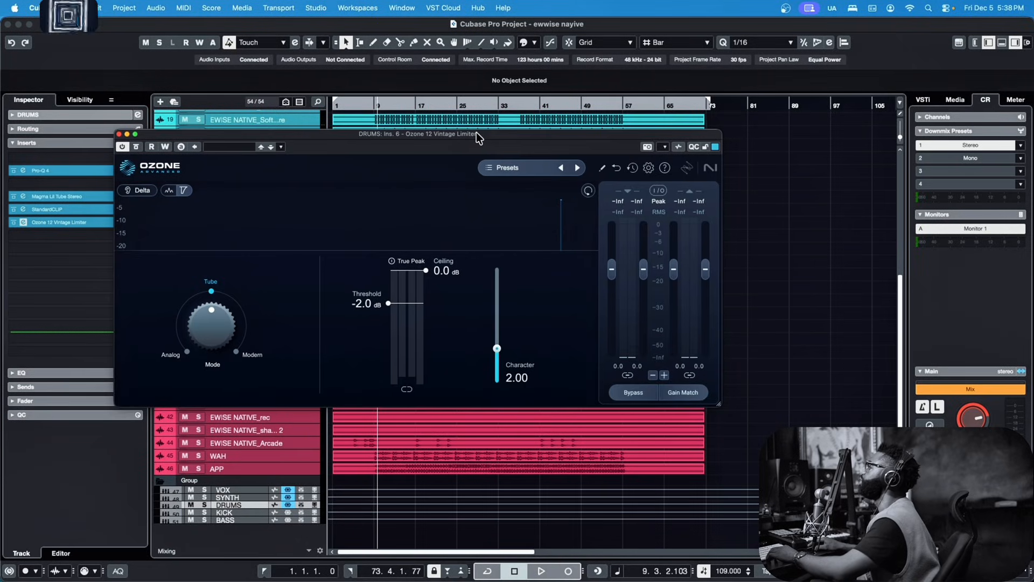
Set the Vintage Limiter's threshold and ceiling to about -12.1 dB, set Character to 1.63, enable Gain Match and close it
drag(472, 273, 469, 306)
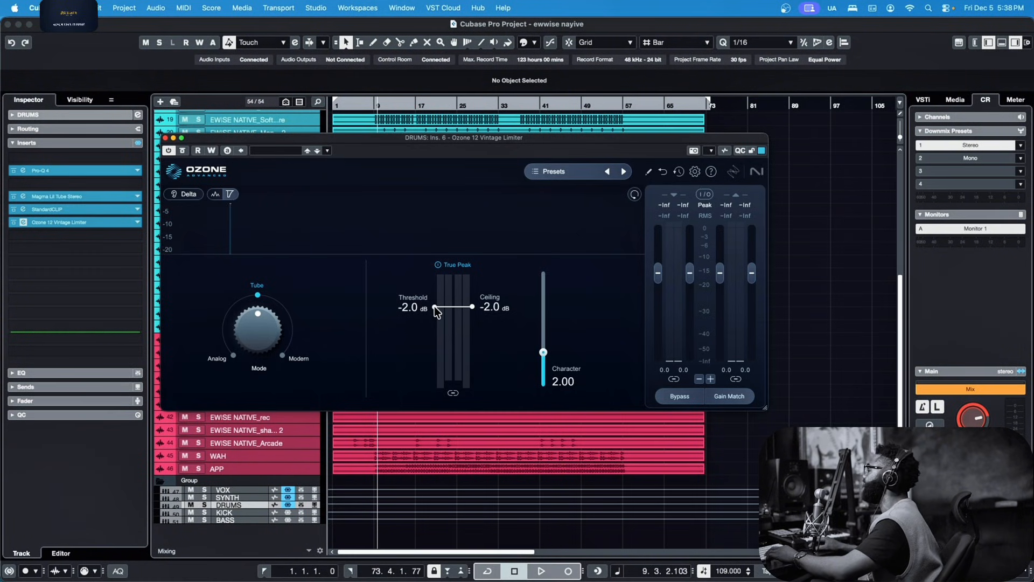
key(space)
drag(434, 306, 435, 364)
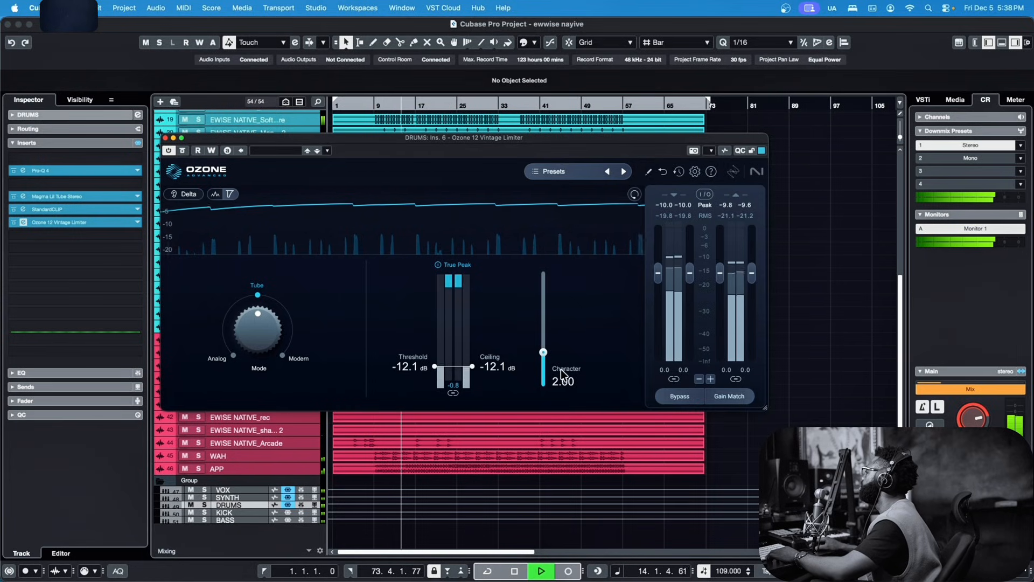
drag(544, 353, 544, 358)
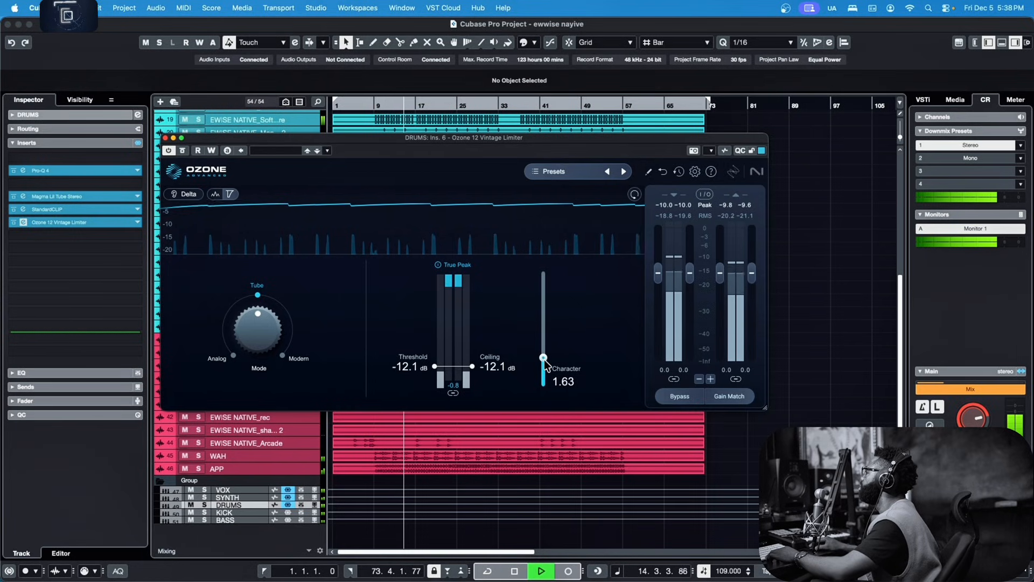
click(731, 396)
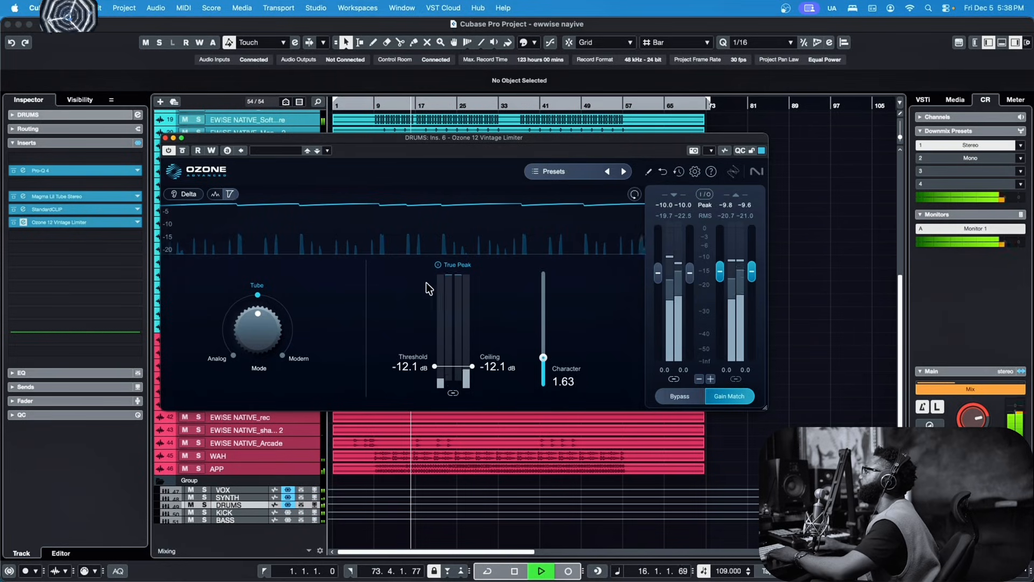
key(space)
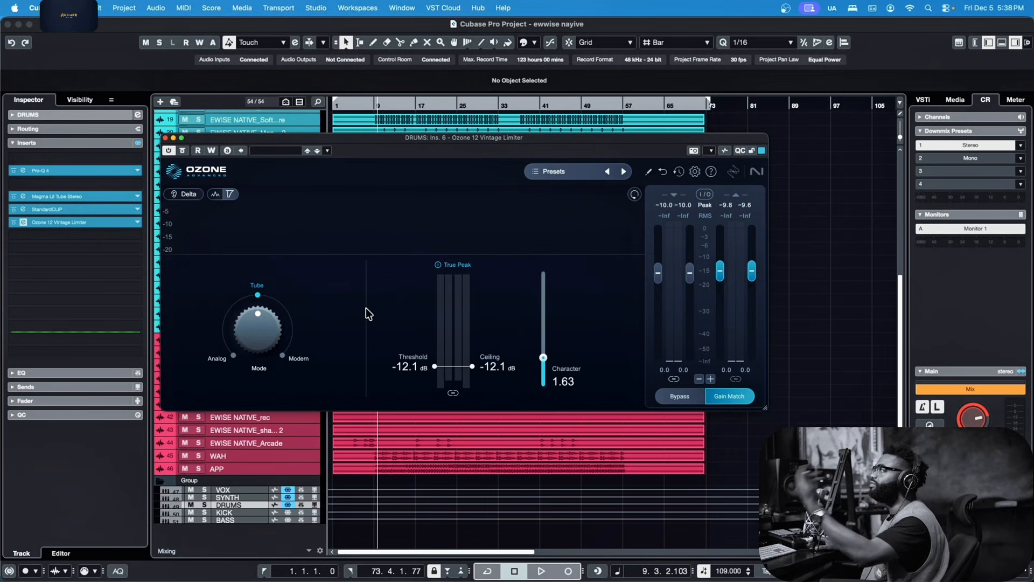
click(166, 137)
Reopen the Vintage Limiter during playback, compare the level with Gain Match off and on, leave it on and close the window
key(space)
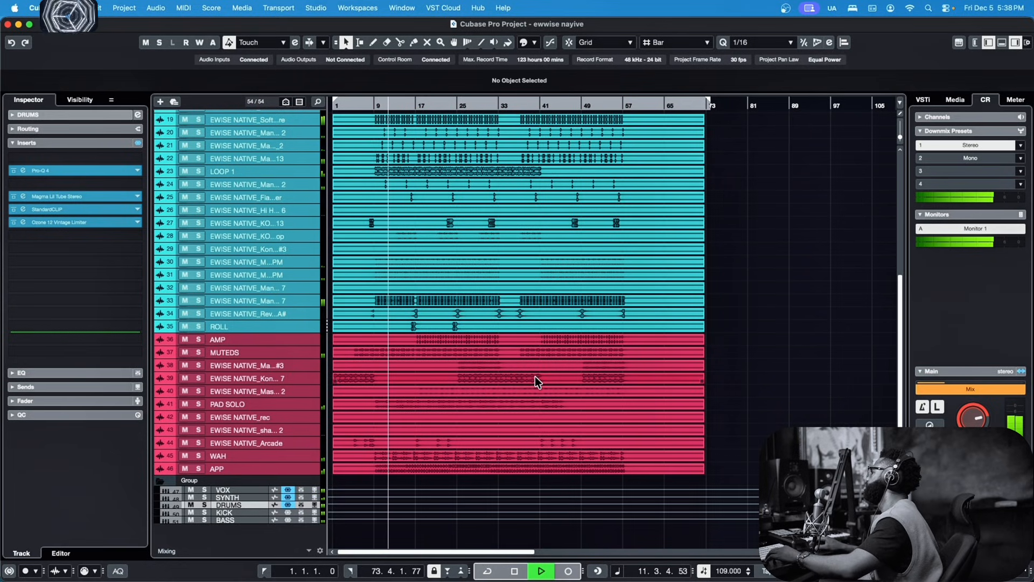
click(23, 222)
click(719, 400)
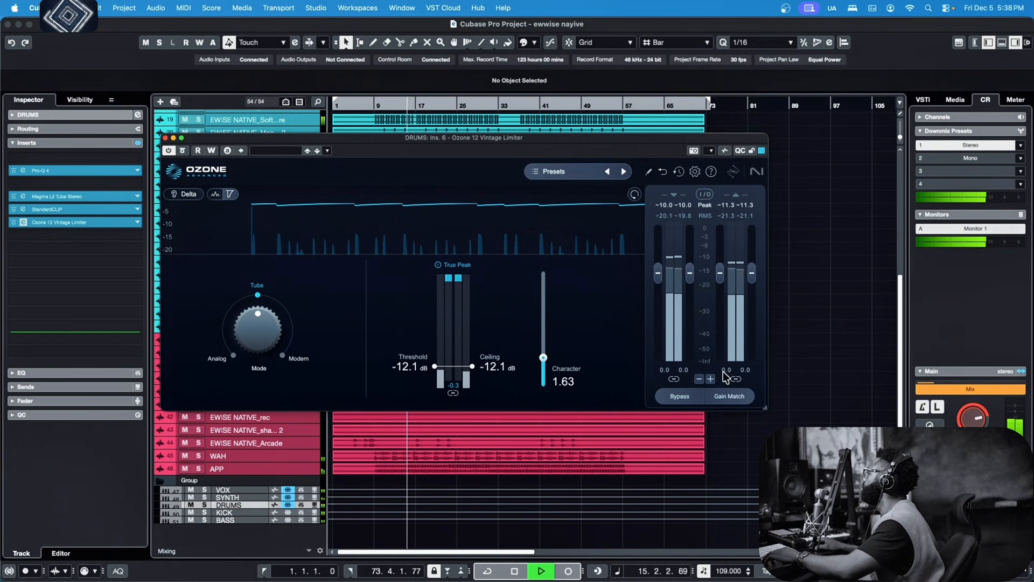
click(731, 395)
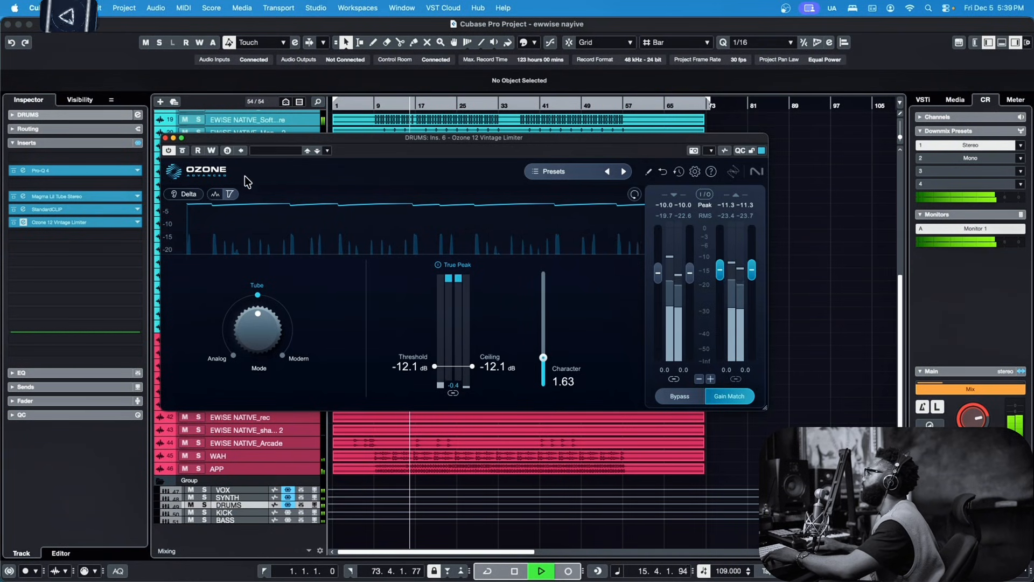
click(165, 137)
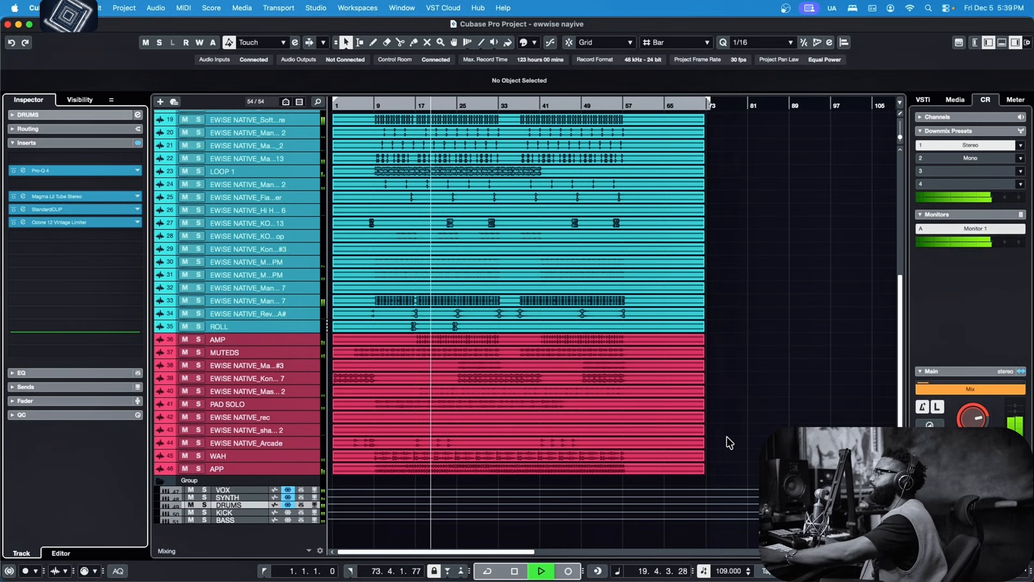
Play the full mix to judge how the processed DRUMS group sits with the other parts
key(space)
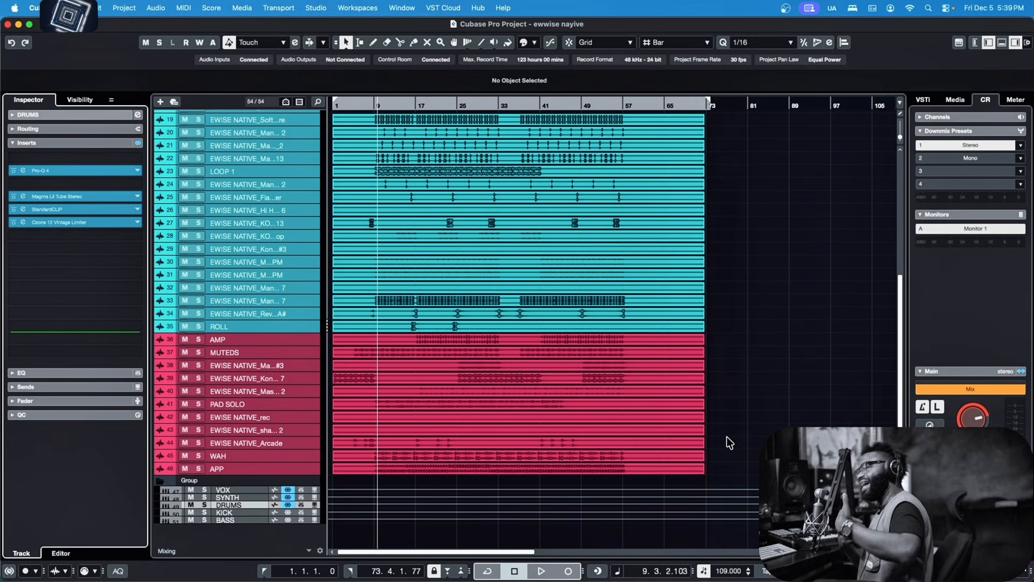
key(space)
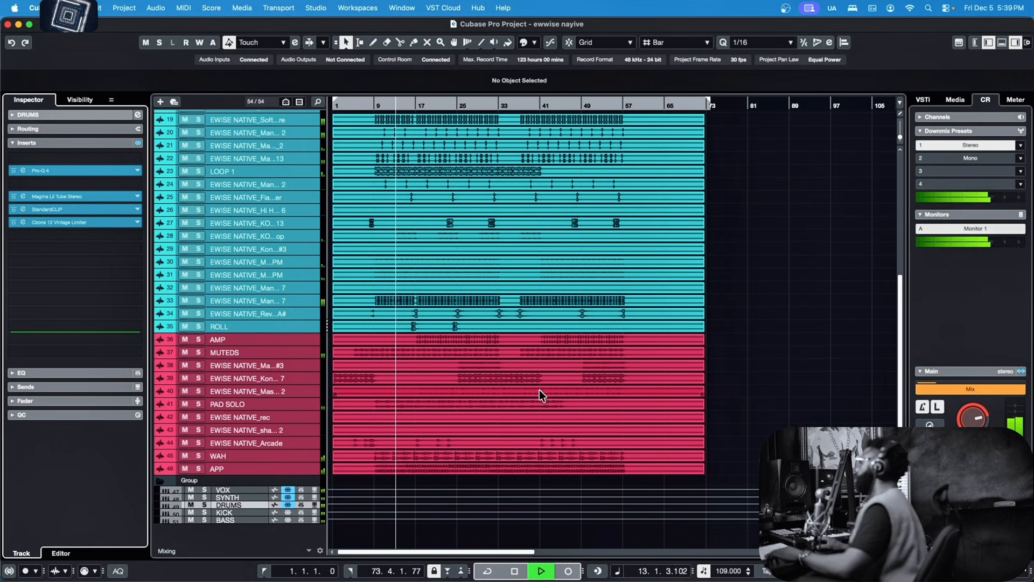
key(space)
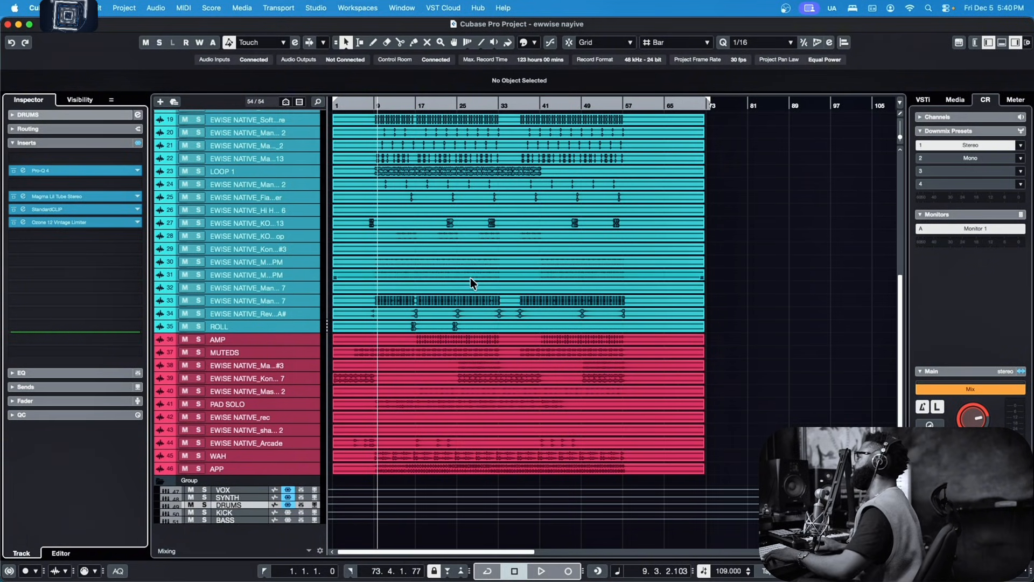
Select the Closed Hat 2 track, show its basic channel settings and pan it to L24 during playback
key(space)
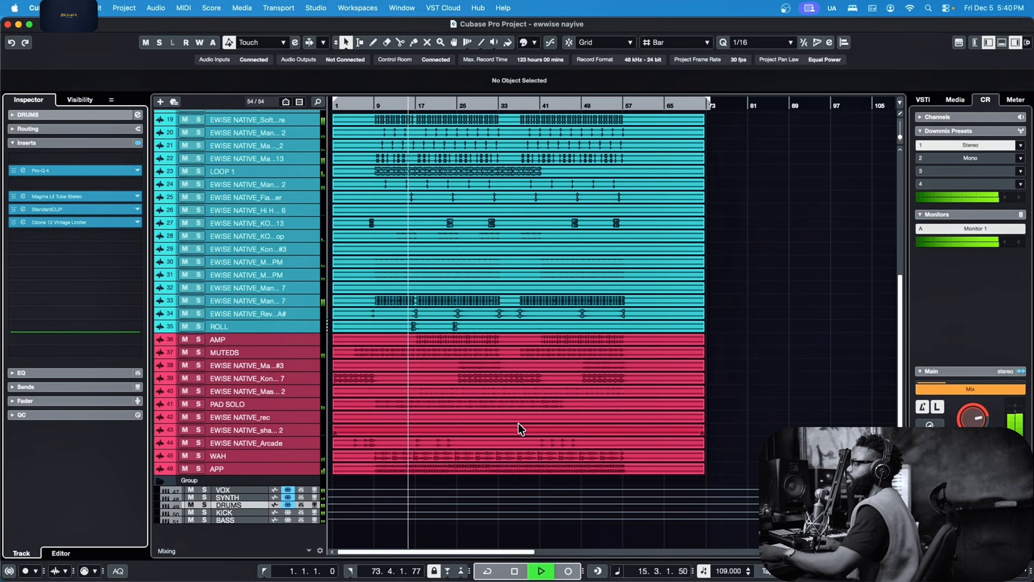
scroll(408, 193, up, 6)
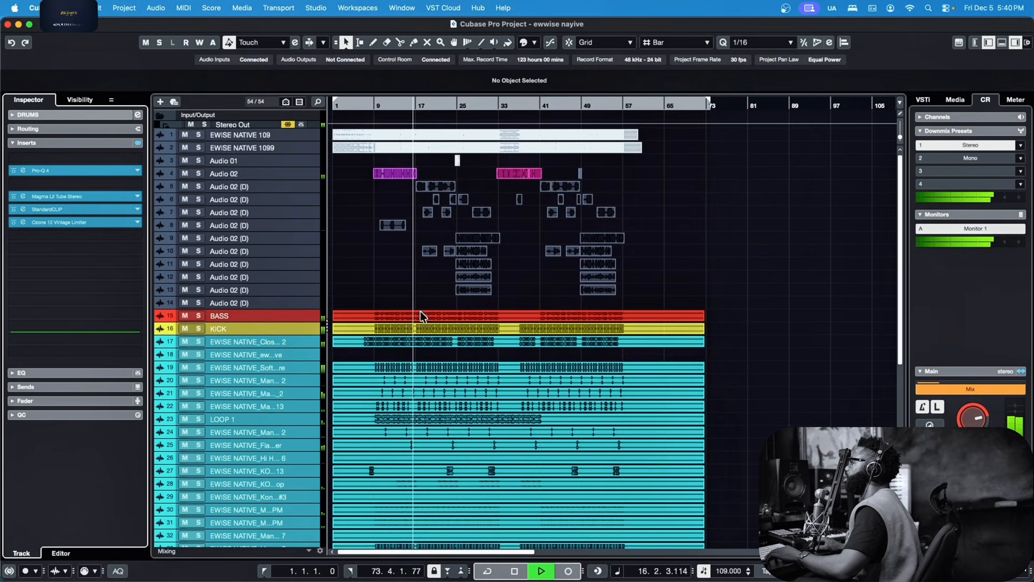
scroll(398, 286, down, 3)
click(294, 235)
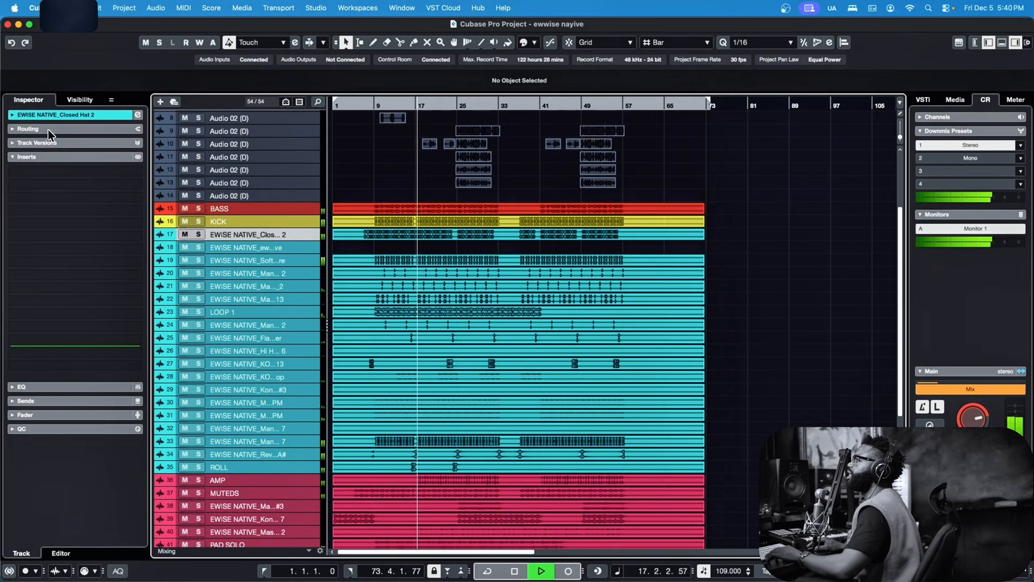
key(space)
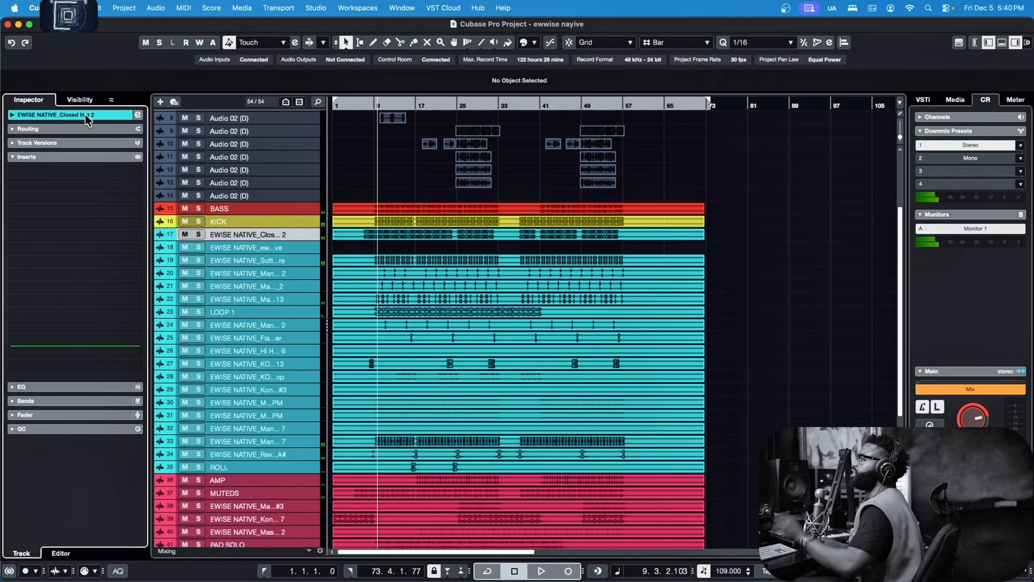
click(86, 115)
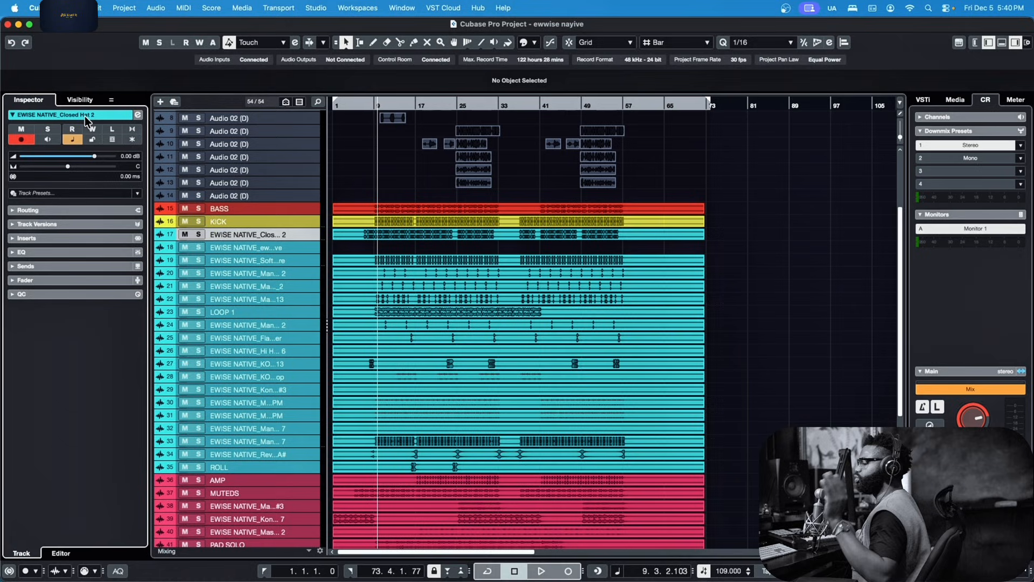
key(space)
mouse_move(67, 166)
mouse_down()
mouse_move(39, 169)
mouse_move(56, 169)
mouse_up()
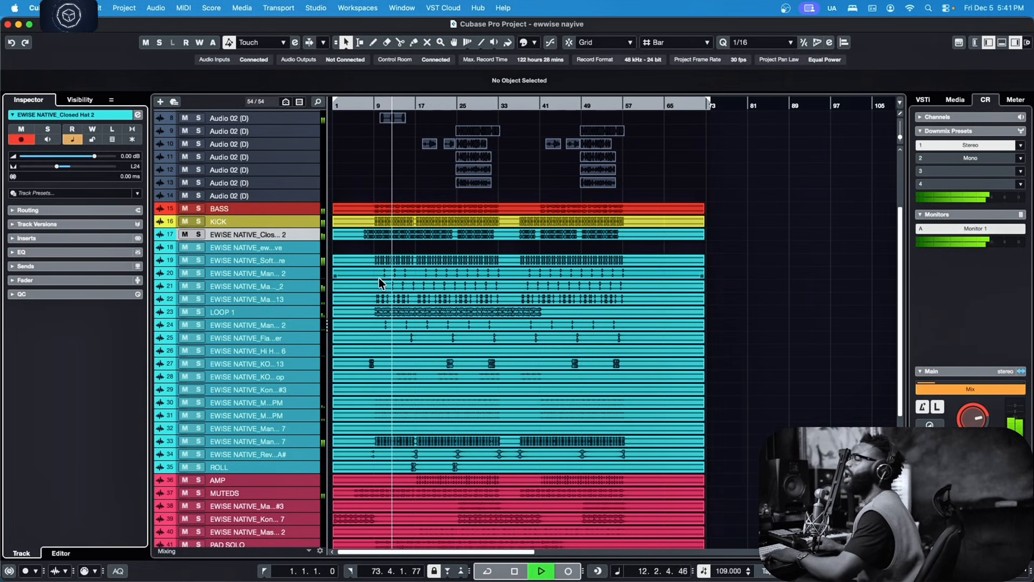
key(space)
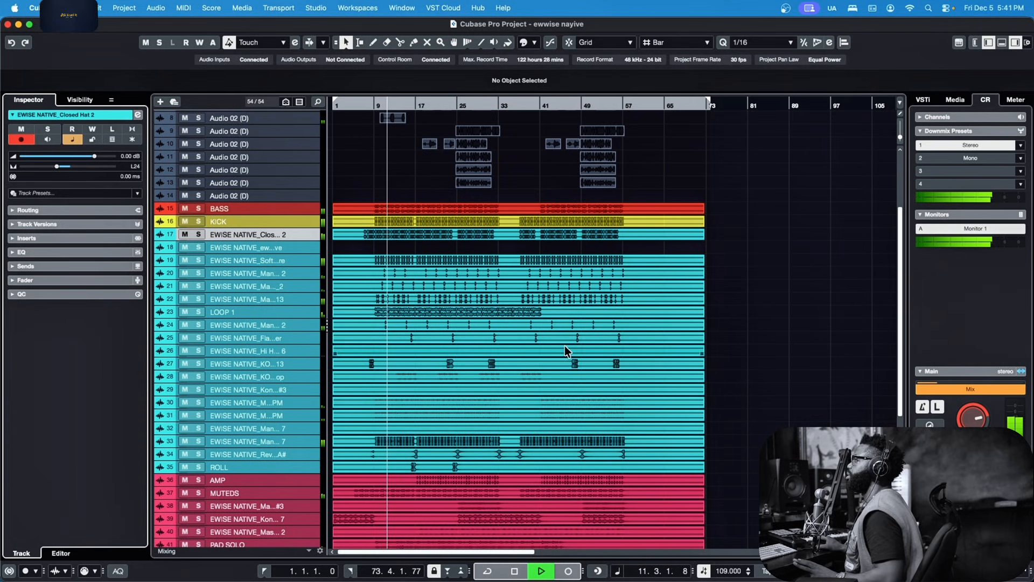
Stop playback, select the VOX group and show its insert chain
scroll(556, 379, down, 5)
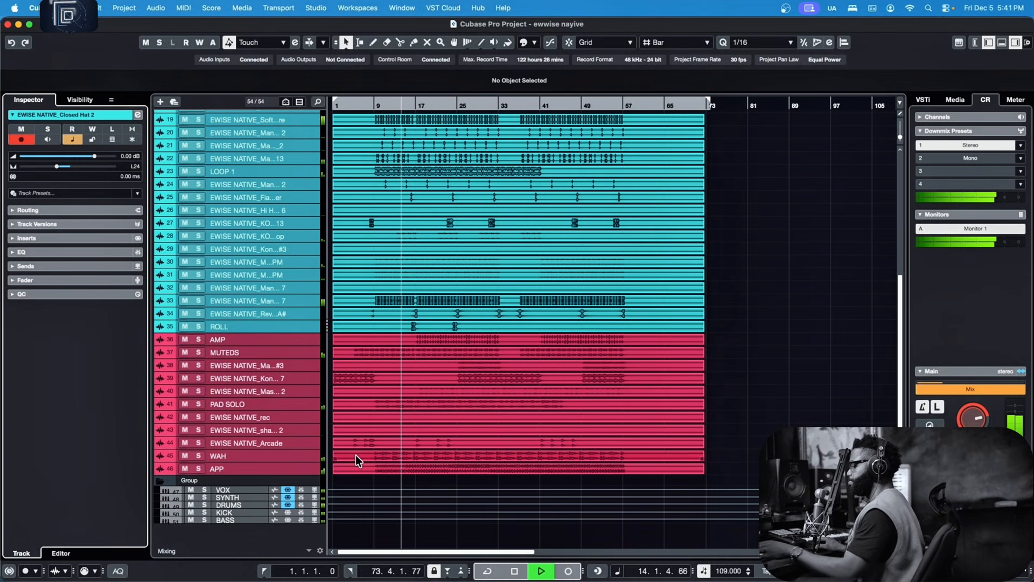
key(space)
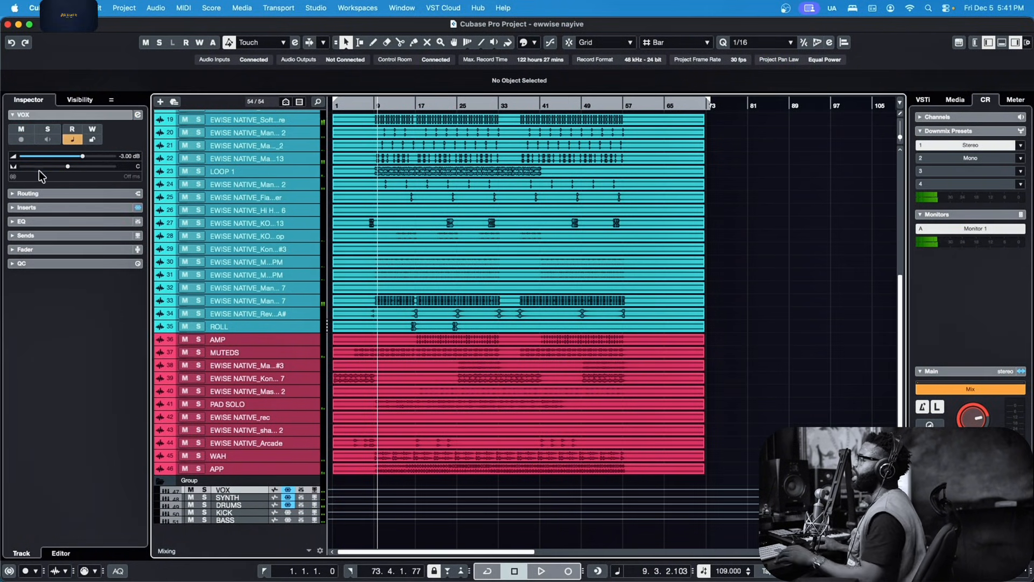
click(82, 208)
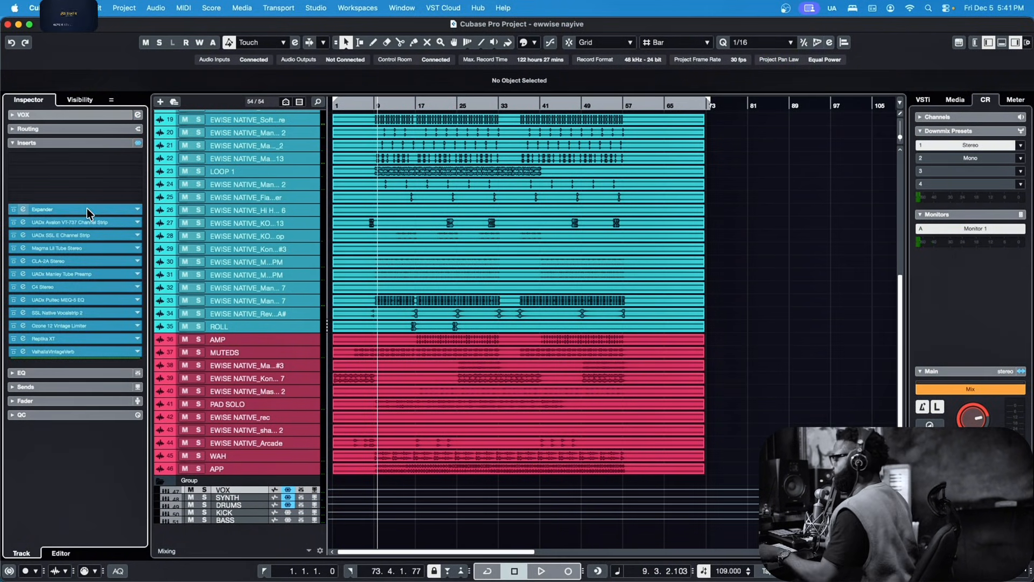